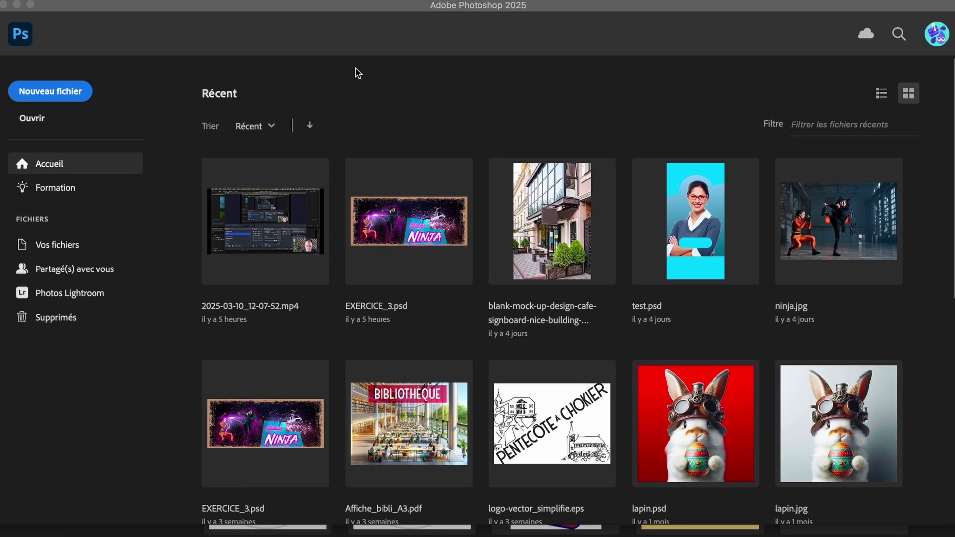
- Start a new document setup in pixels and name the document LOGOS
click(68, 105)
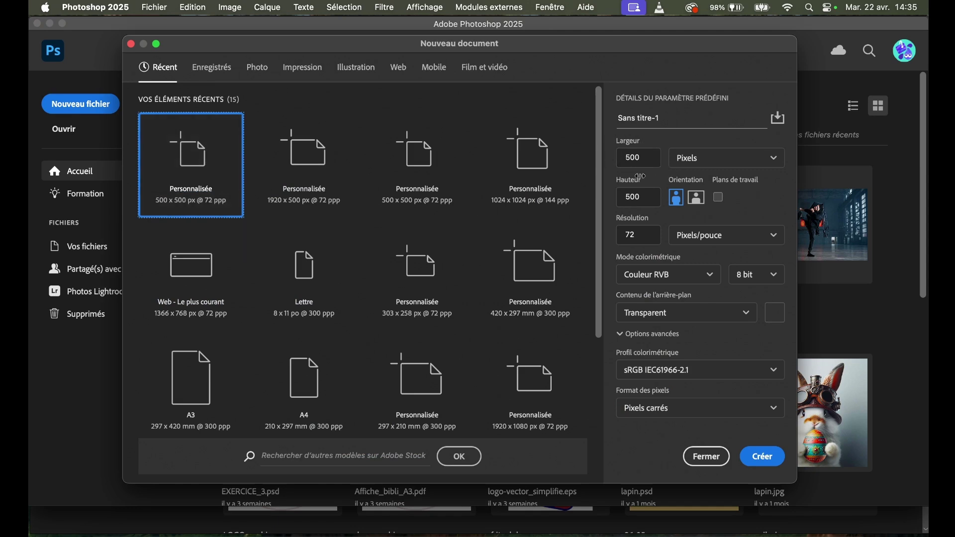
click(709, 158)
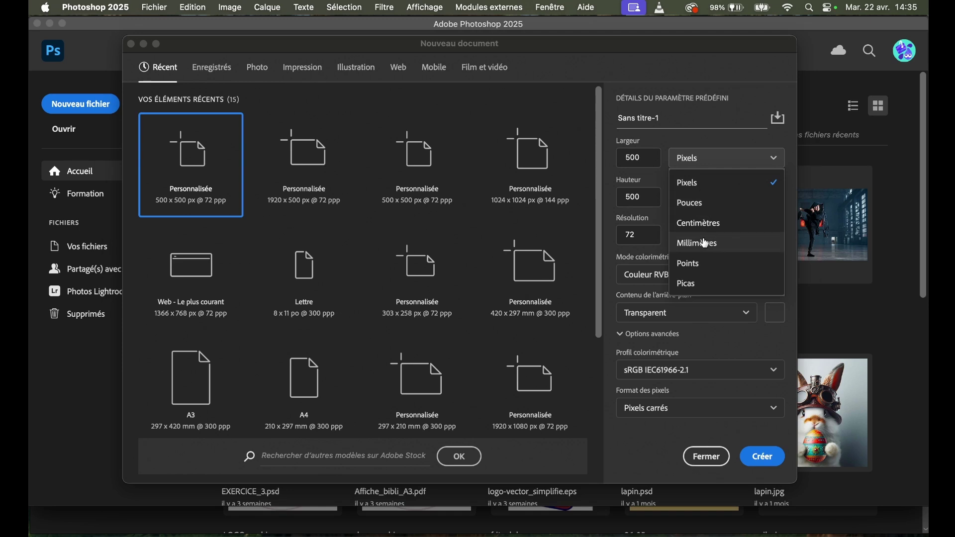
click(664, 143)
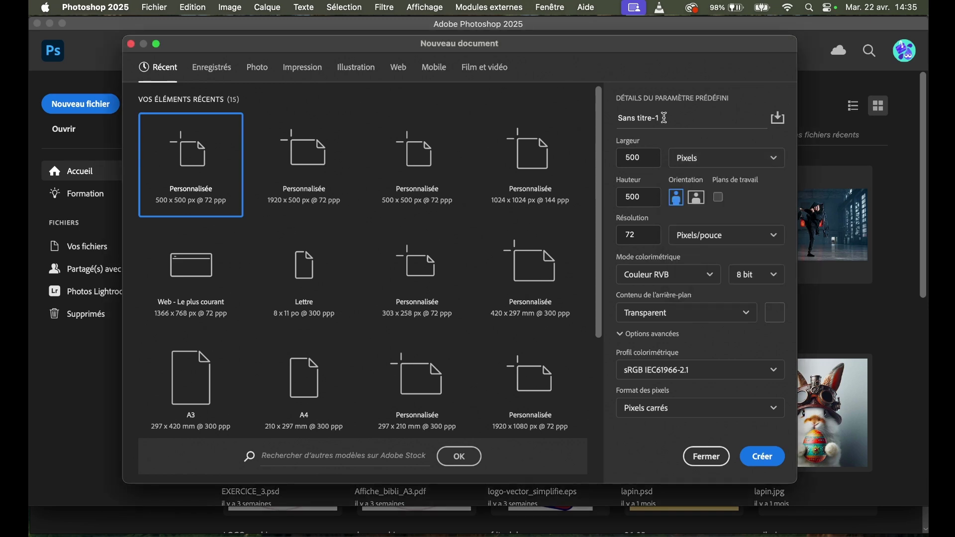
click(669, 118)
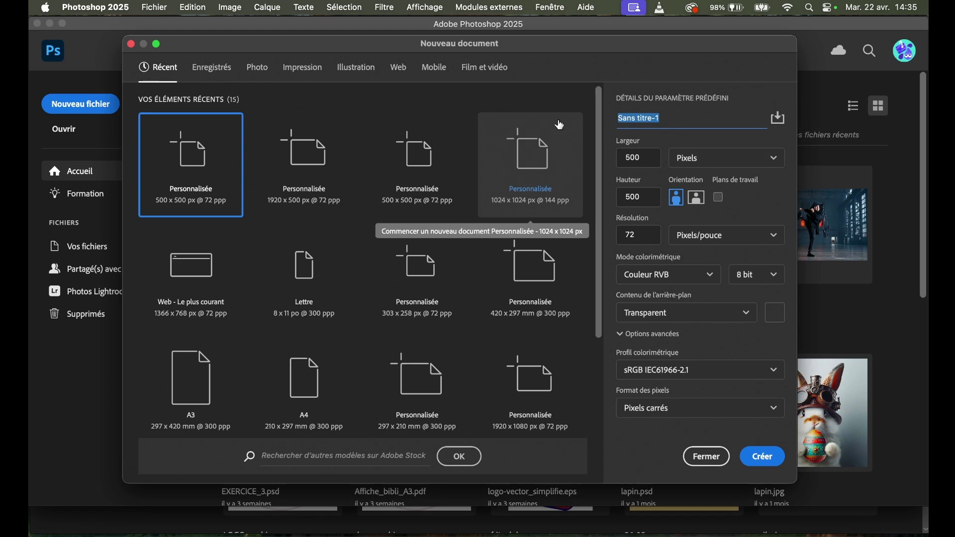
text(LOGOS)
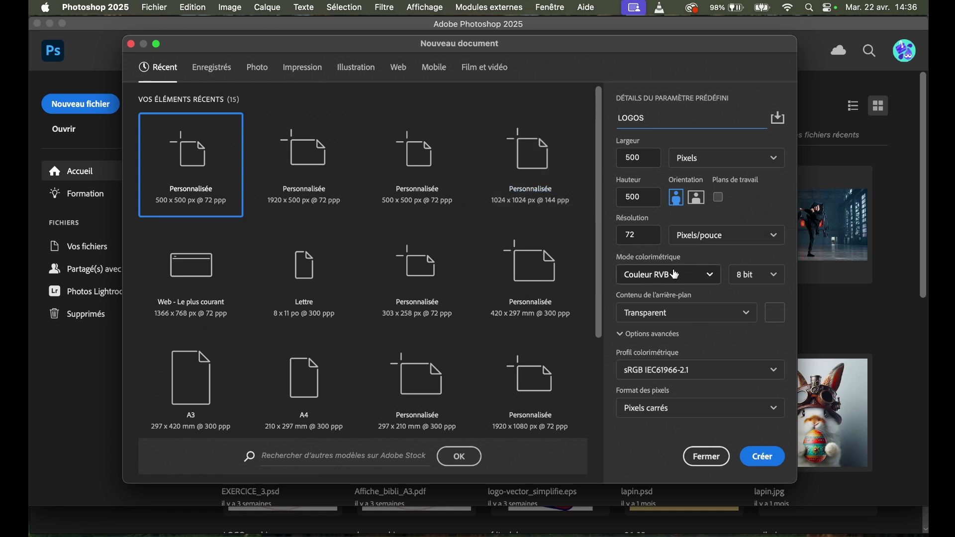
- Create the 500 x 500 px document at 72 ppi in RGB colour mode with a transparent background
click(656, 279)
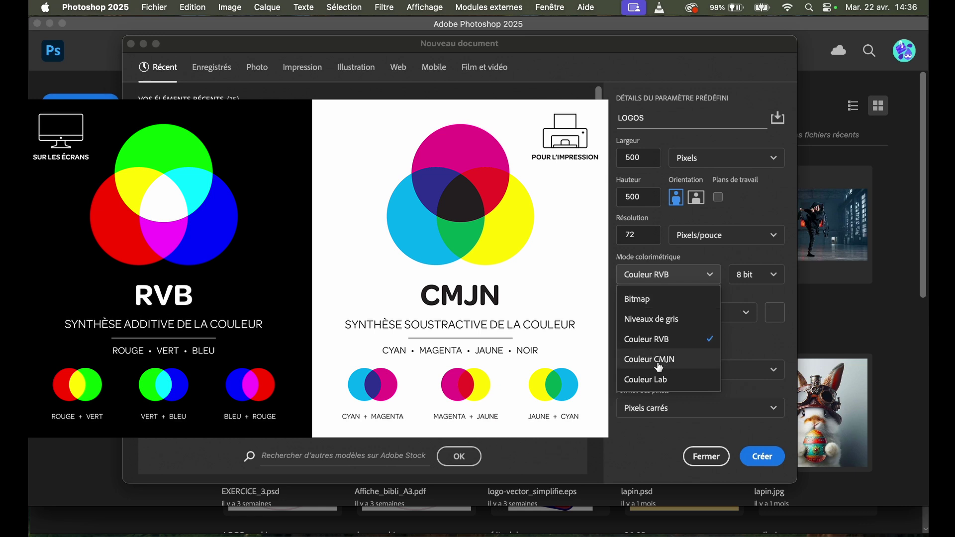
click(665, 340)
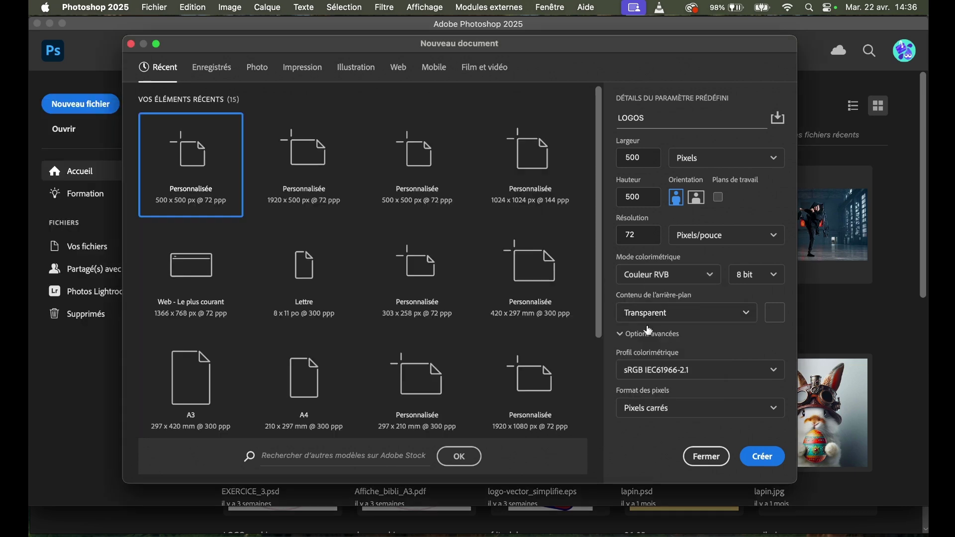
click(675, 316)
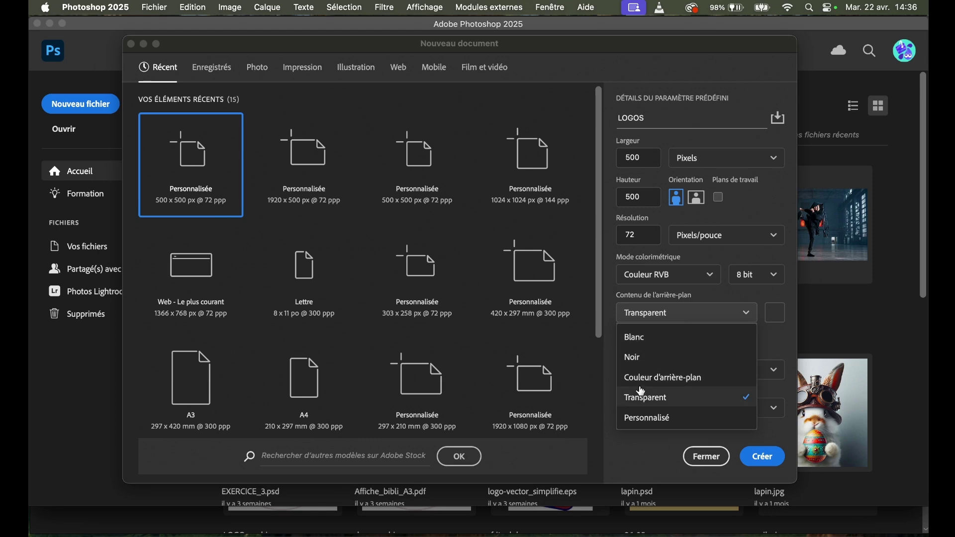
key(Return)
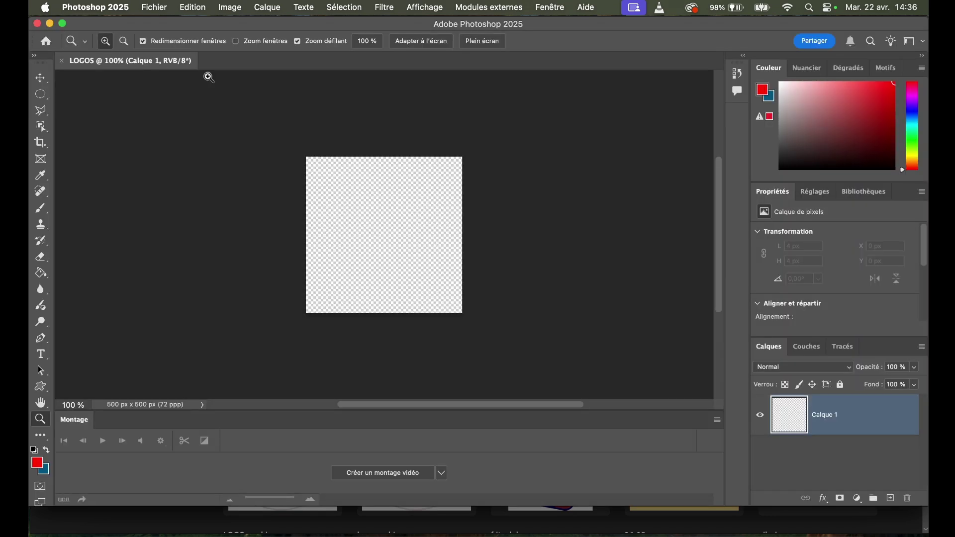
- Make a circular selection about 387 px in diameter, fill it with the red foreground colour and deselect it
click(41, 95)
drag(316, 172, 441, 309)
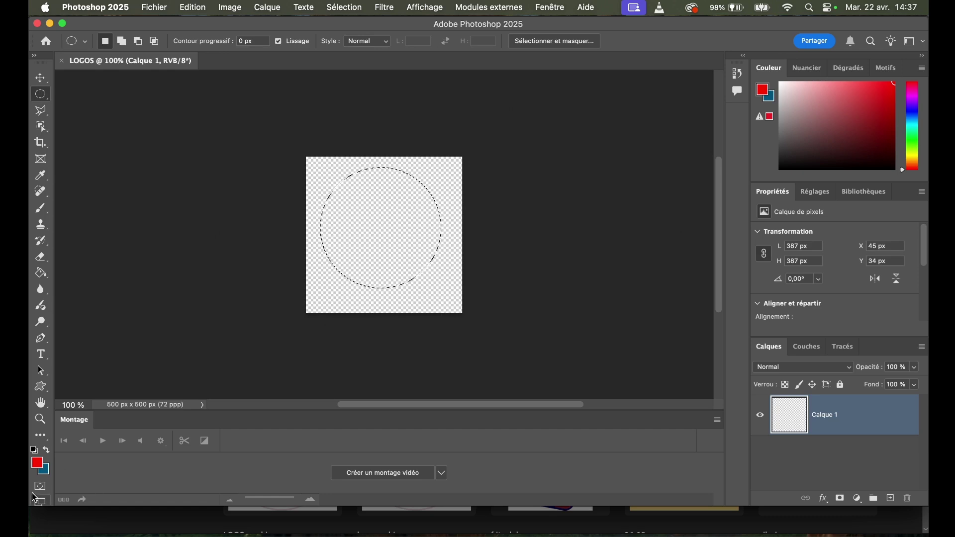
click(41, 274)
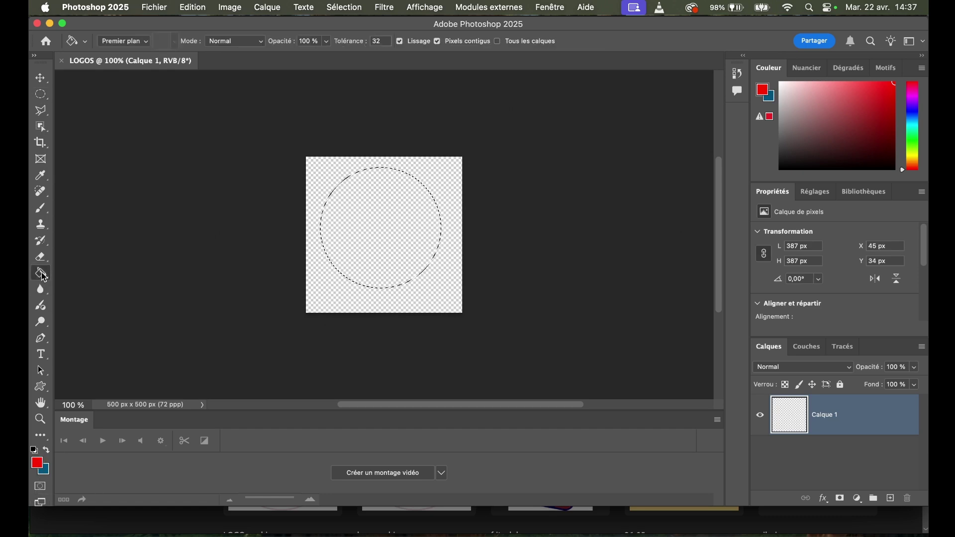
click(377, 234)
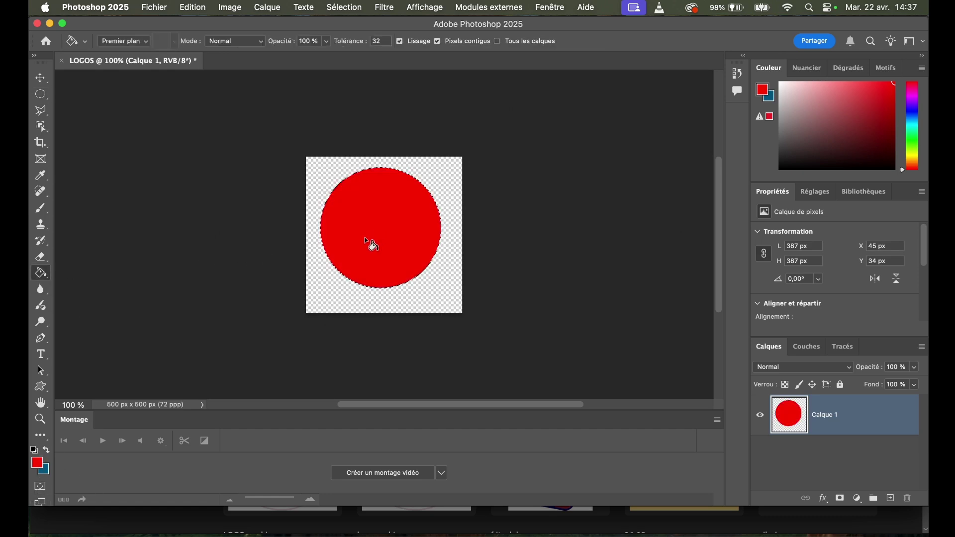
key(m)
key(ctrl+d)
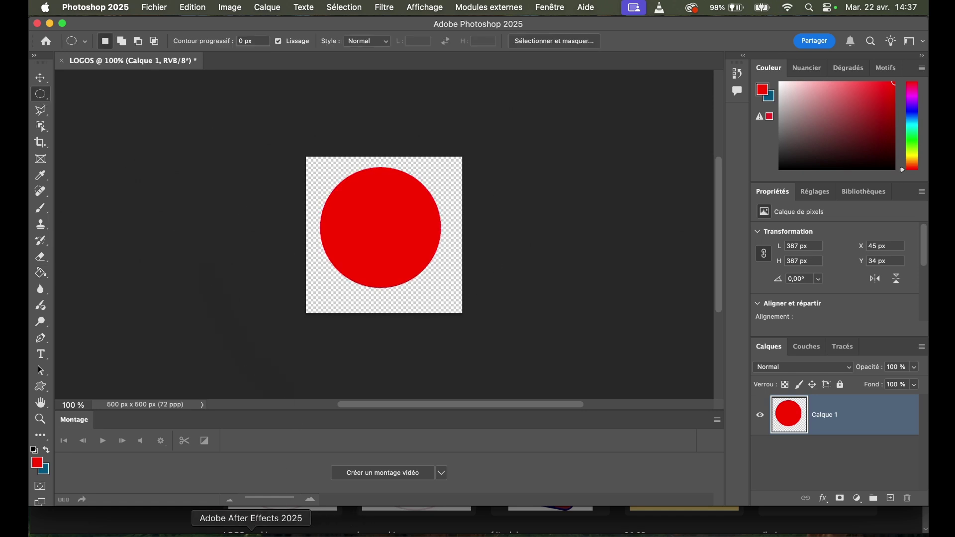
- Switch to Illustrator, create a 500 x 500 px RGB document and close the floating gradient panel
click(269, 535)
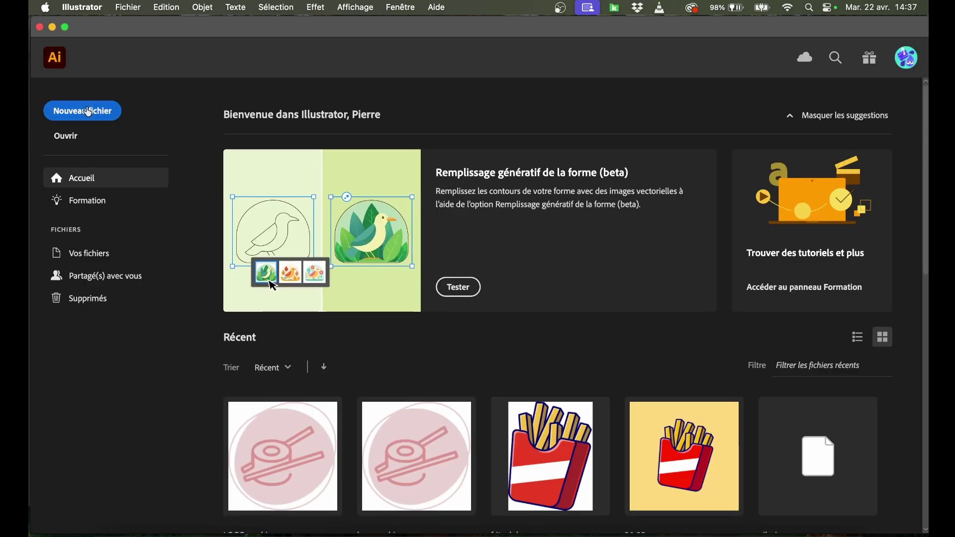
click(88, 113)
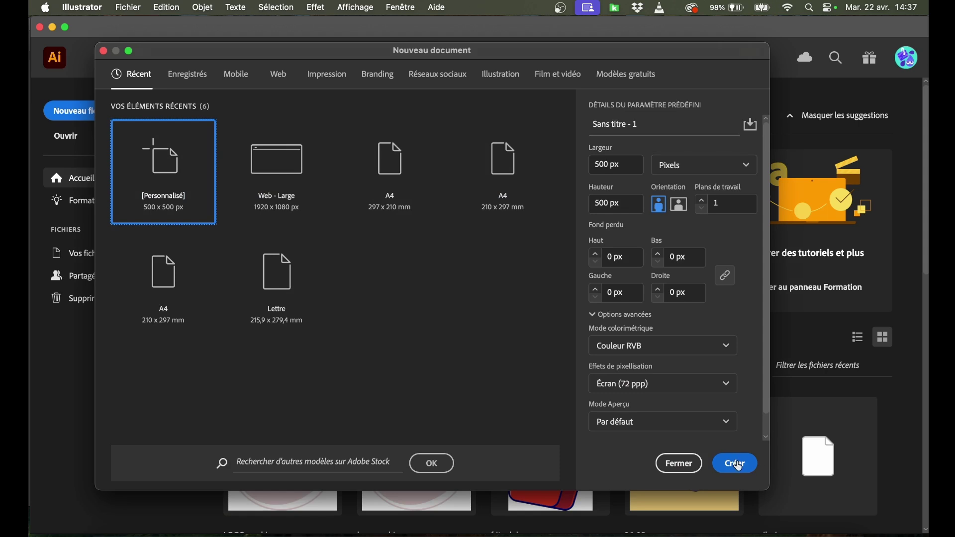
click(734, 466)
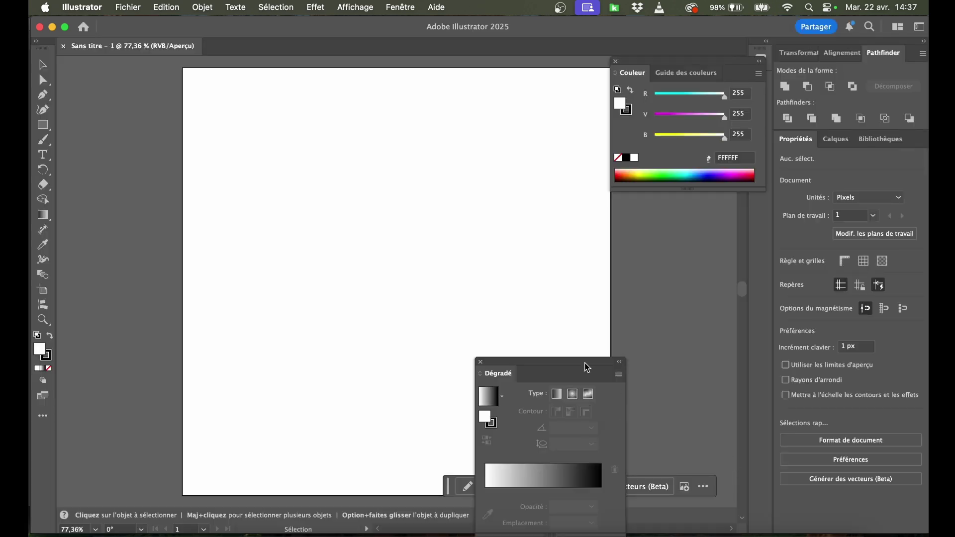
click(481, 363)
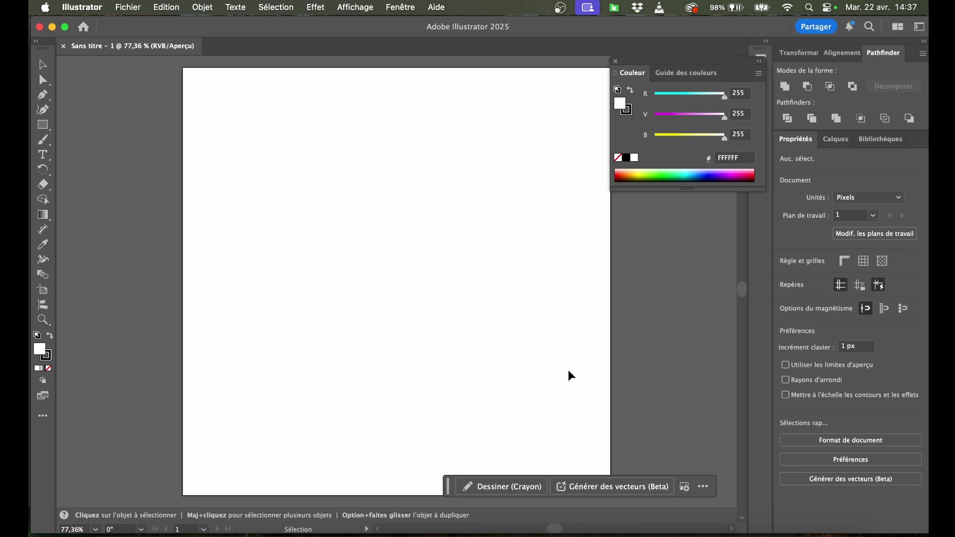
- Draw a circle about 428 px in diameter on the artboard with the Ellipse tool
click(45, 127)
click(94, 140)
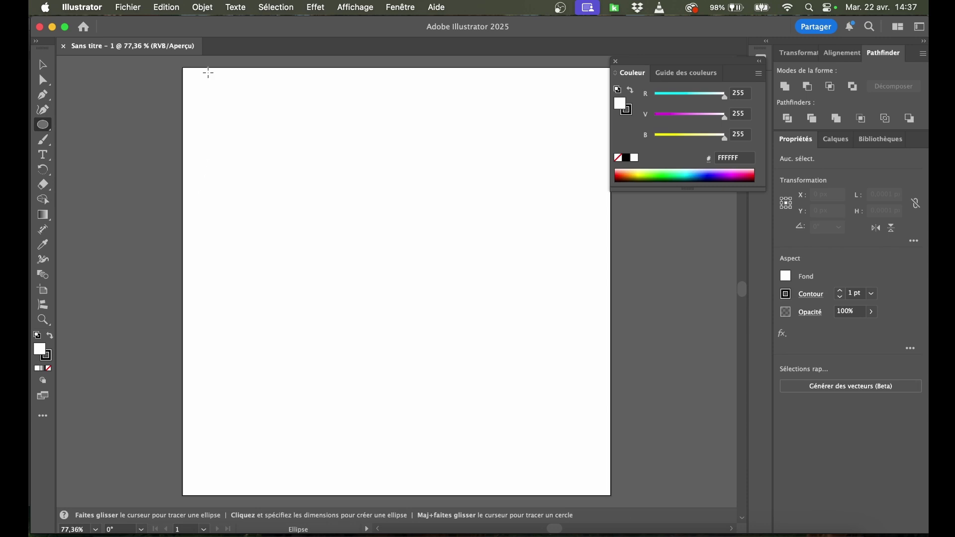
drag(223, 95, 542, 462)
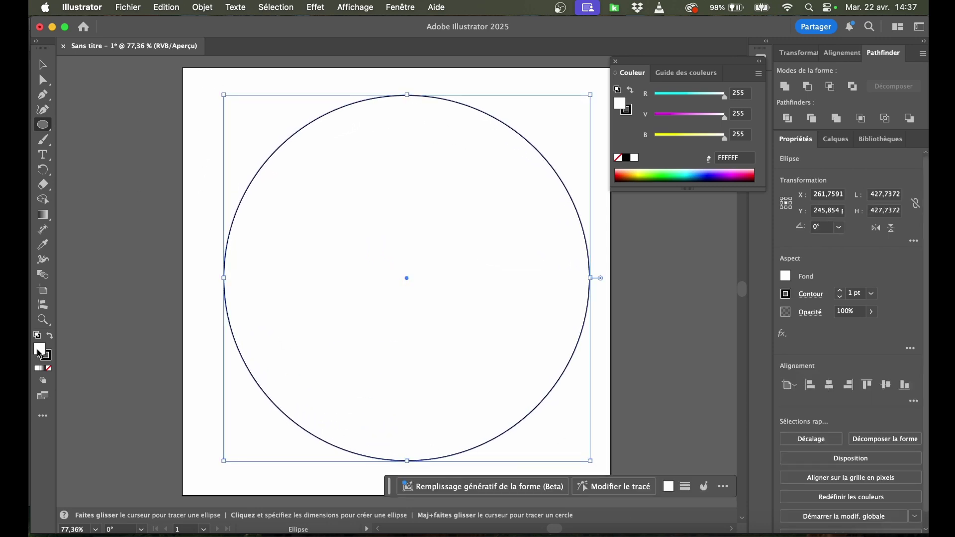
- Fill the circle with red FF0000 and remove its stroke
double_click(39, 351)
text(ff0000)
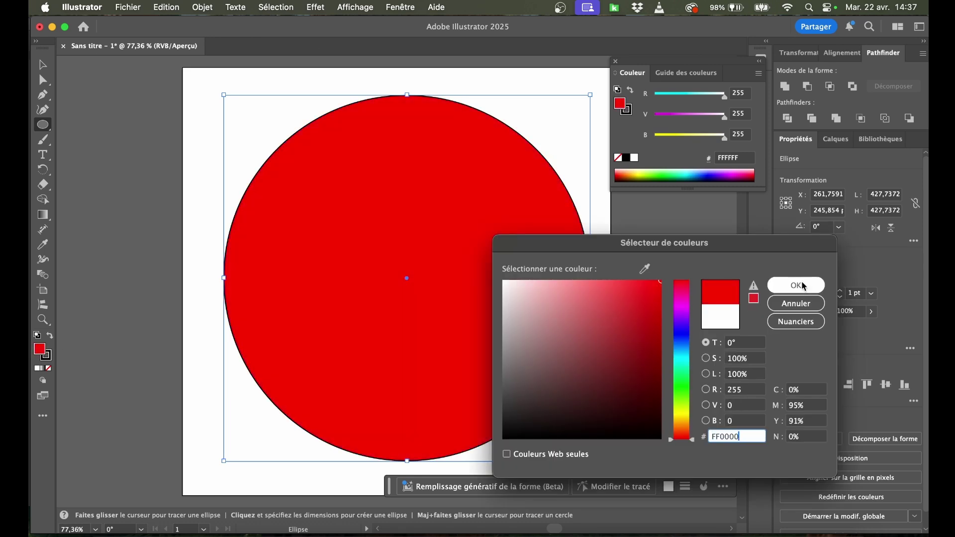
click(796, 285)
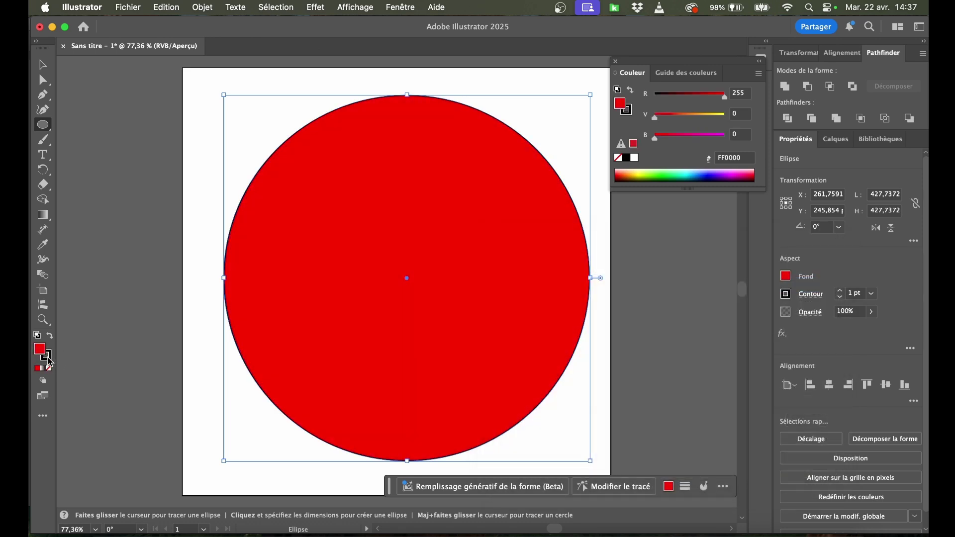
click(48, 360)
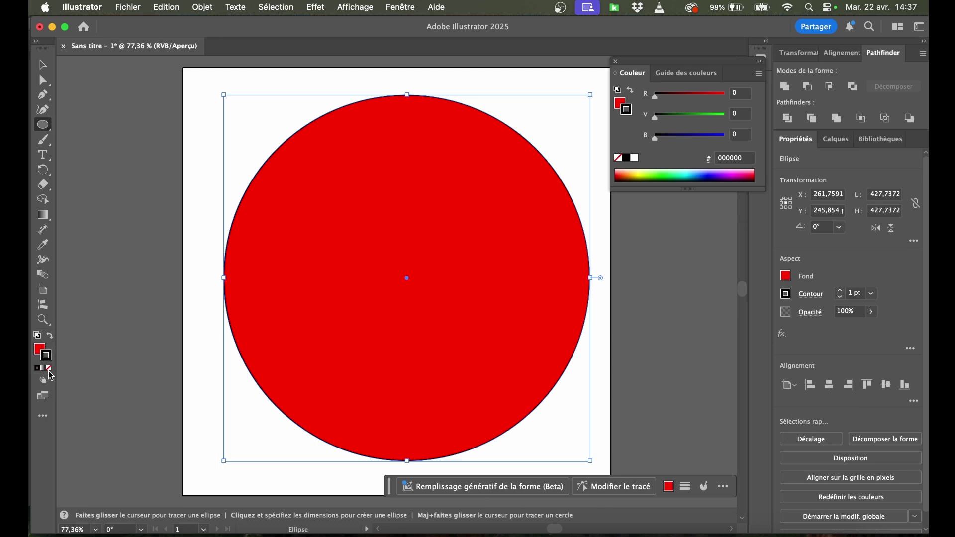
click(49, 368)
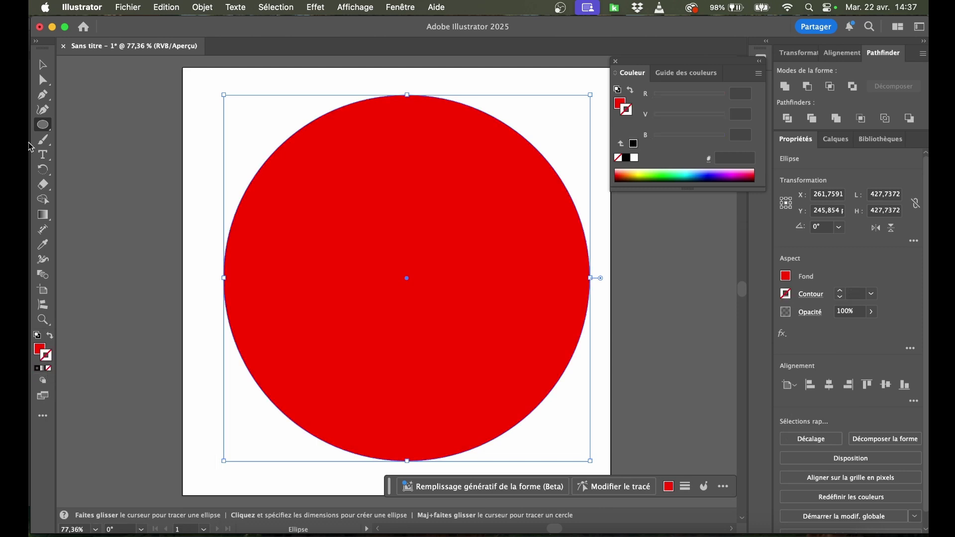
- Move the red circle about 18 px to the left on the artboard
click(43, 66)
click(171, 169)
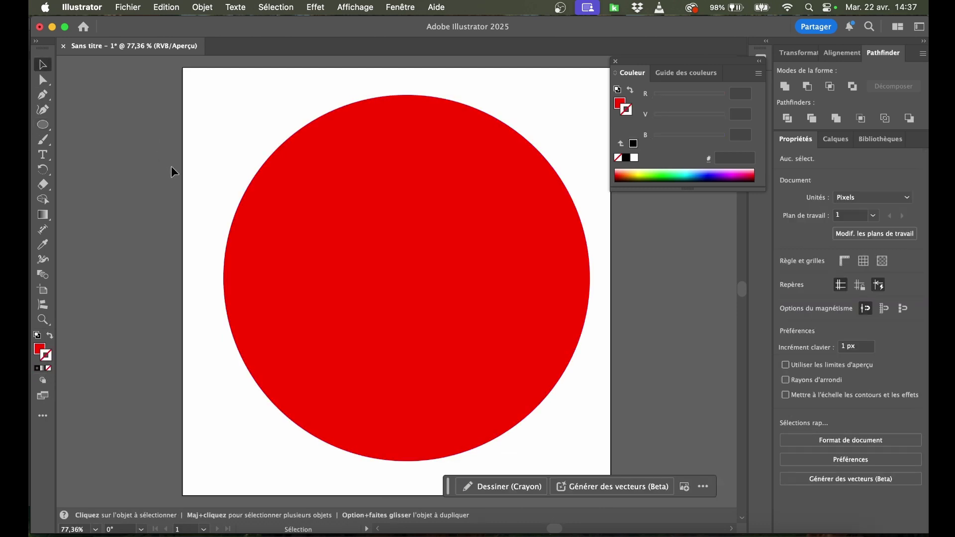
drag(354, 239, 339, 238)
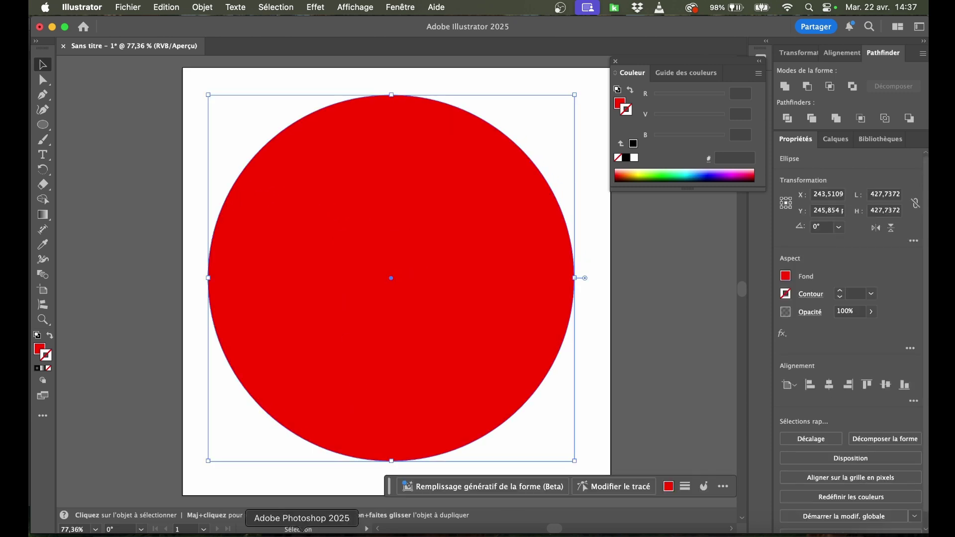
- Switch to Photoshop and examine the edge of the red circle at pixel level, up to 3200% magnification
click(300, 530)
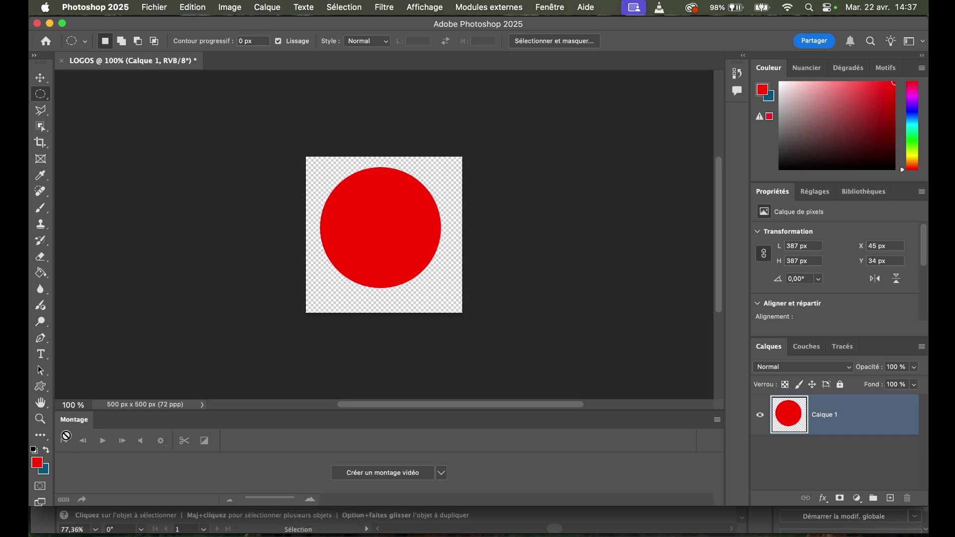
click(40, 420)
click(341, 185)
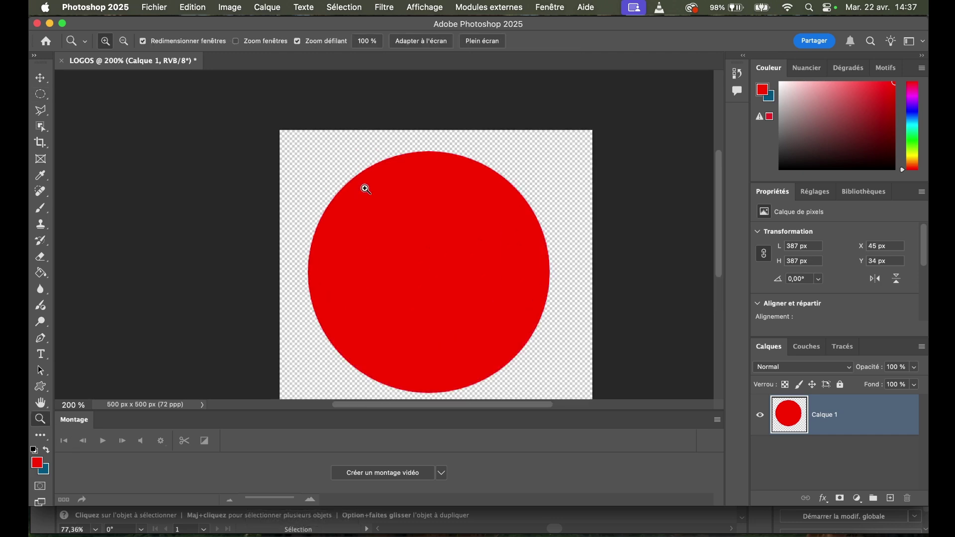
drag(367, 188, 354, 160)
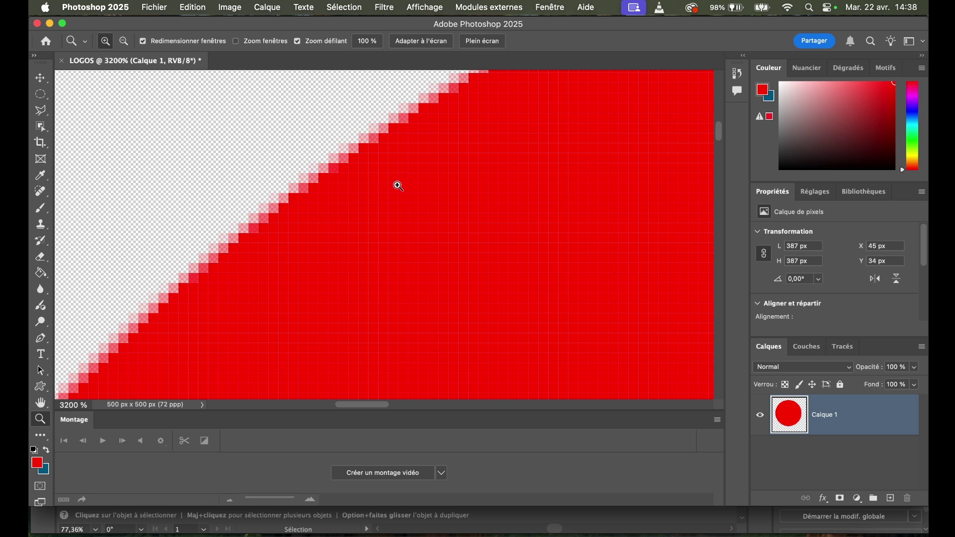
alt+click(413, 195)
alt+click(422, 204)
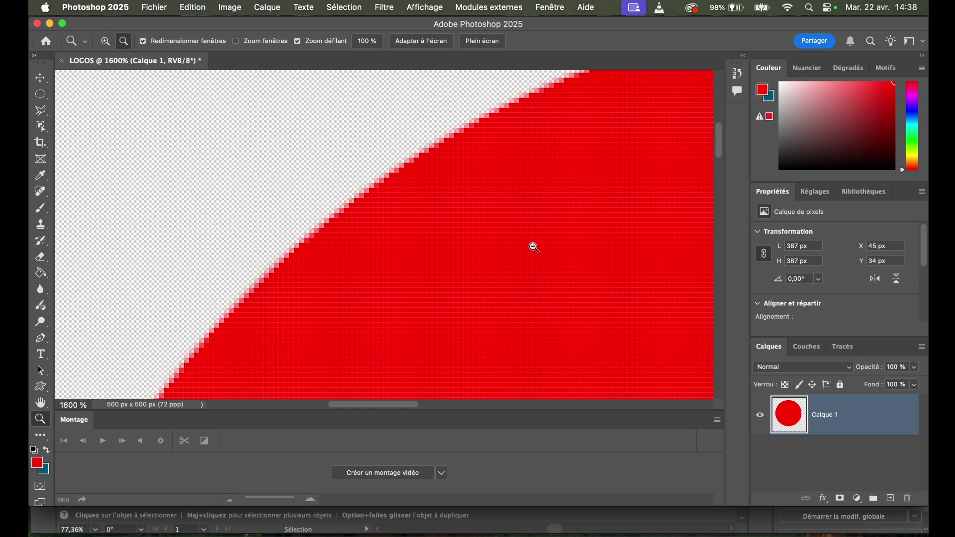
alt+click(533, 247)
alt+click(535, 249)
alt+click(536, 250)
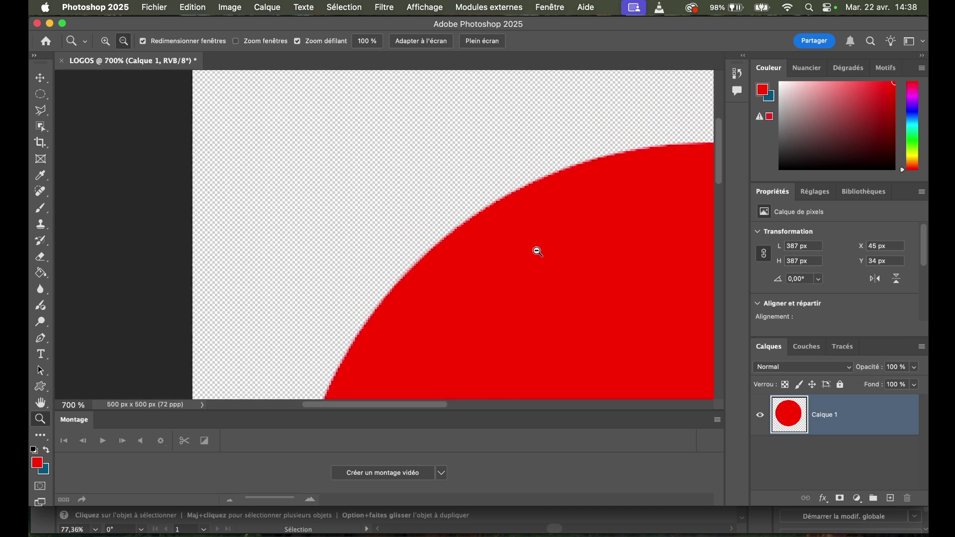
alt+click(537, 251)
alt+click(538, 251)
alt+click(535, 252)
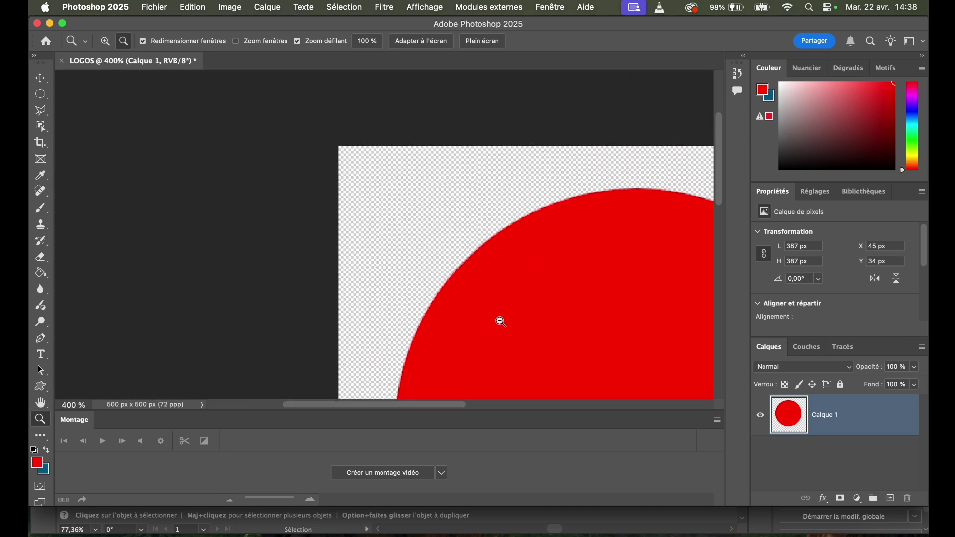
alt+click(507, 293)
alt+click(506, 293)
click(516, 307)
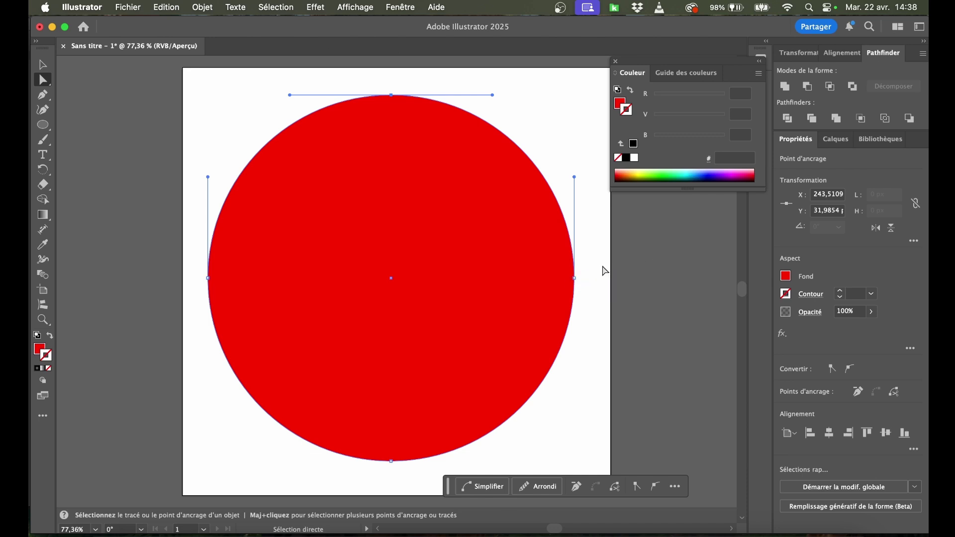
- Switch to Illustrator and dent the circle's right side by moving its right anchor point inward and tilting its direction handles
mouse_move(575, 277)
mouse_down()
mouse_move(486, 283)
mouse_move(575, 278)
mouse_up()
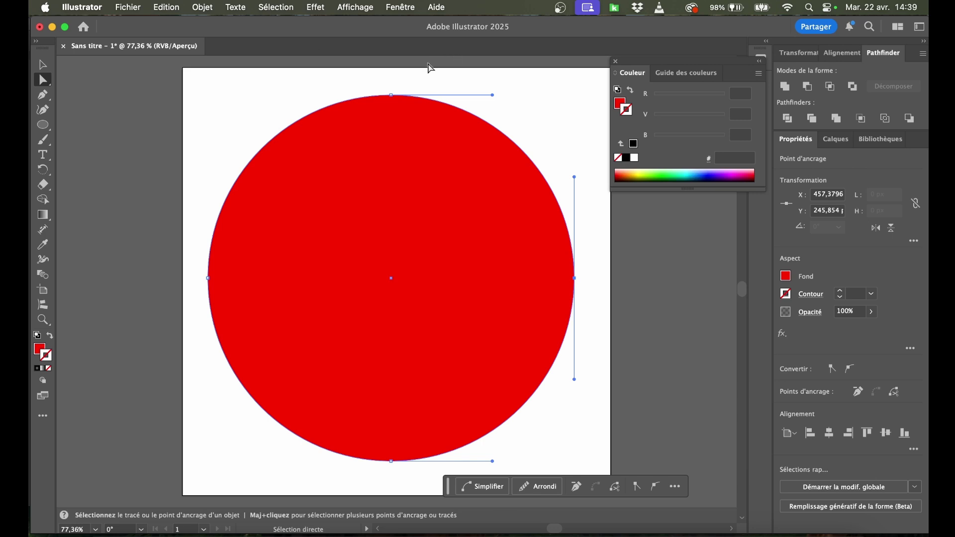
drag(575, 278, 545, 278)
drag(544, 181, 452, 243)
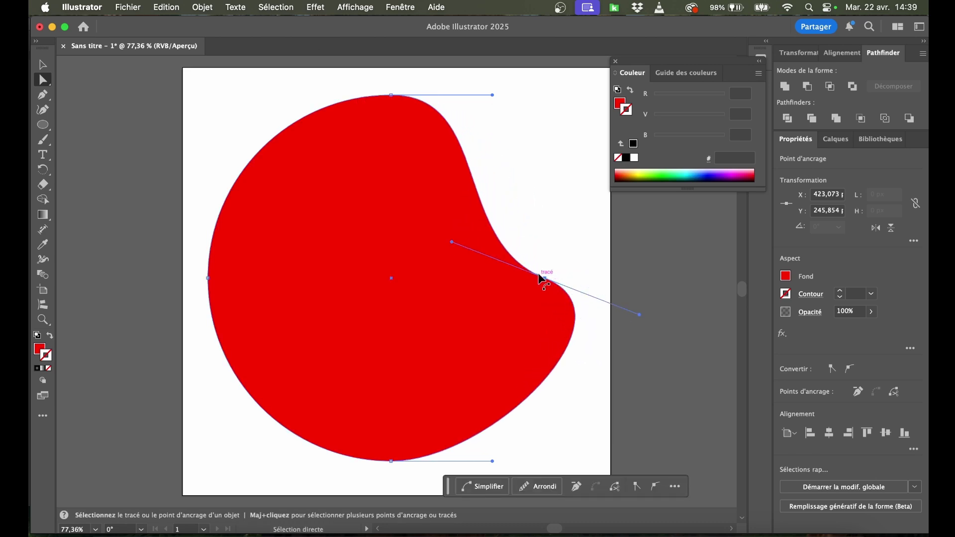
mouse_move(545, 278)
mouse_down()
mouse_move(488, 275)
mouse_move(540, 286)
mouse_up()
- Move the shape's top anchor point to about X 166, Y 78 px and lengthen its right-hand direction handle
click(386, 98)
drag(386, 98, 324, 134)
drag(426, 135, 447, 135)
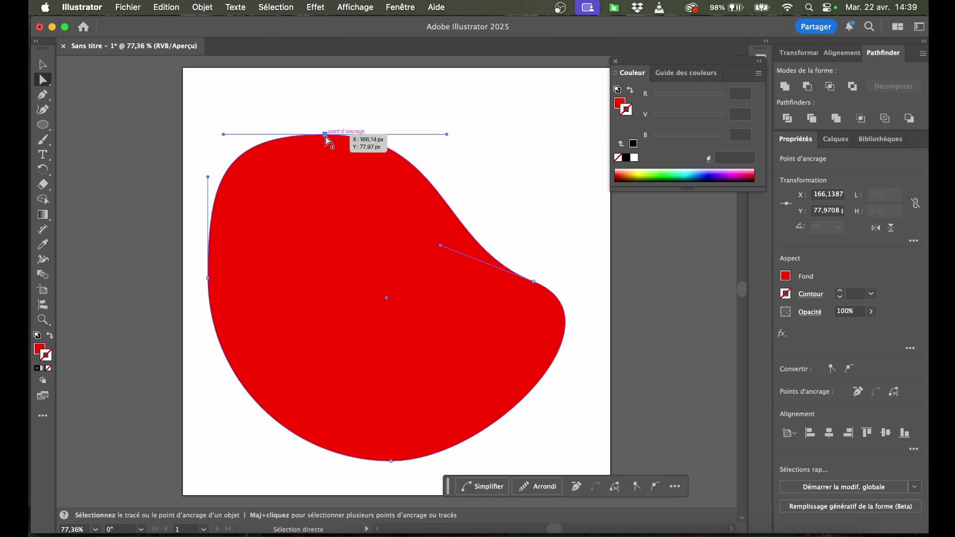
- Deepen the dent in the red shape by pulling the right anchor point's direction handle farther left, nearly level
drag(441, 246, 339, 243)
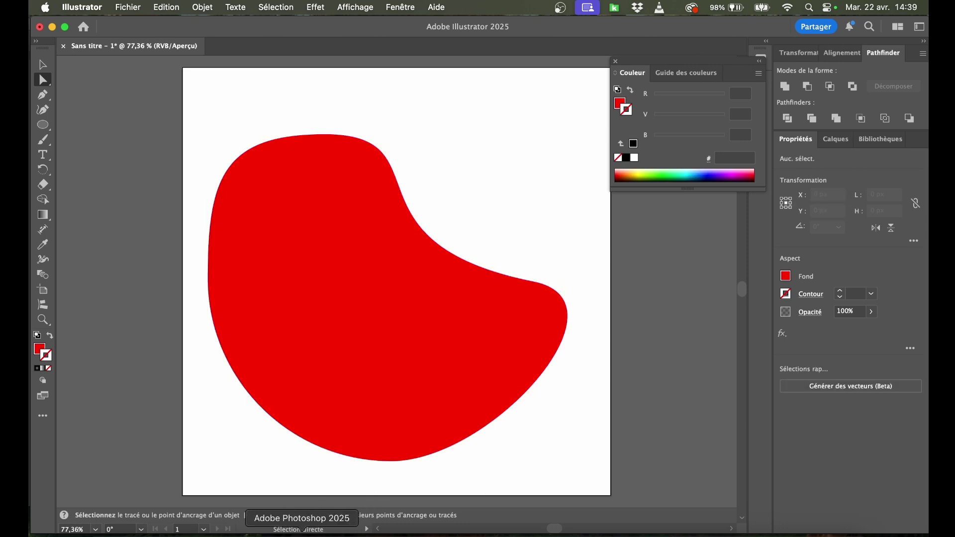
- Switch to Photoshop and close the LOGOS document without saving its changes
click(302, 529)
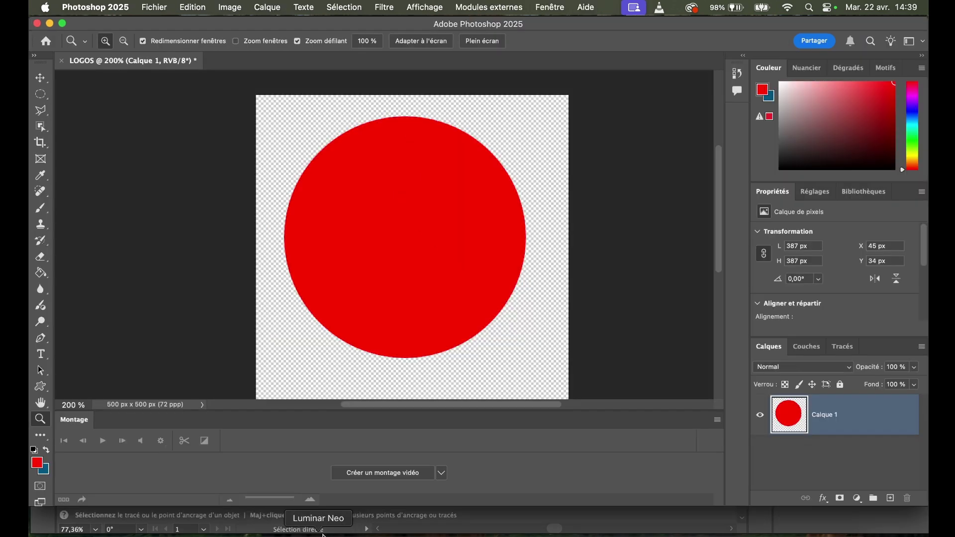
click(61, 62)
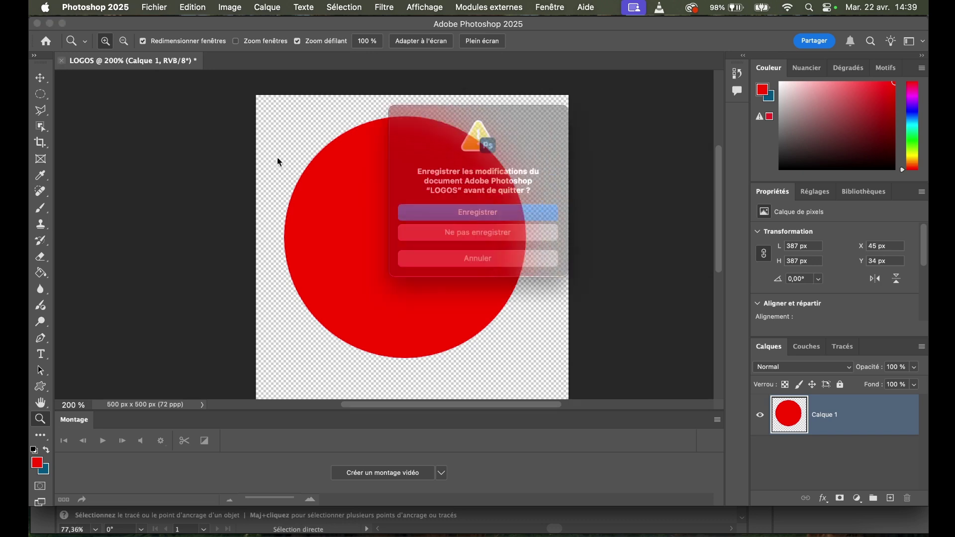
click(468, 236)
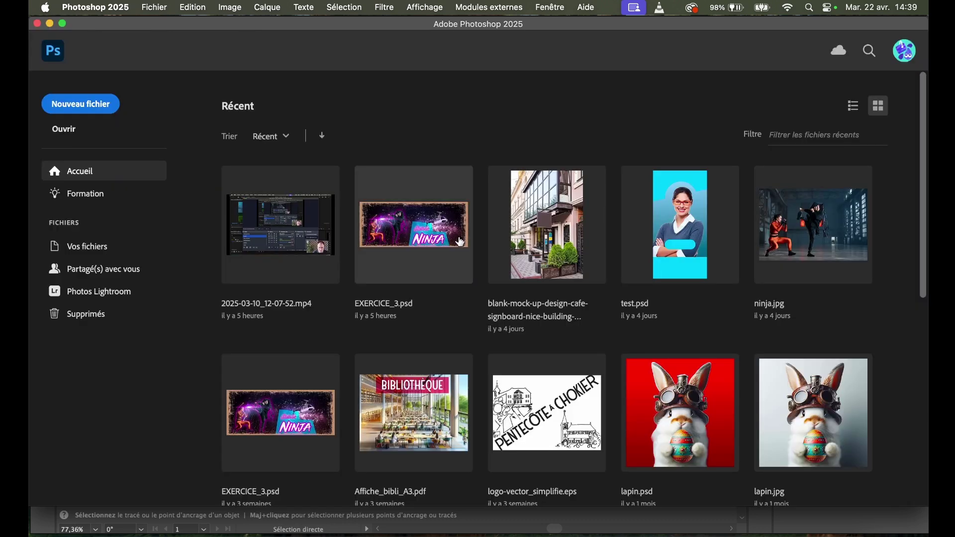
- Create a new 1920 x 500 px RGB document at 72 ppi with a white background from the recent presets
click(154, 9)
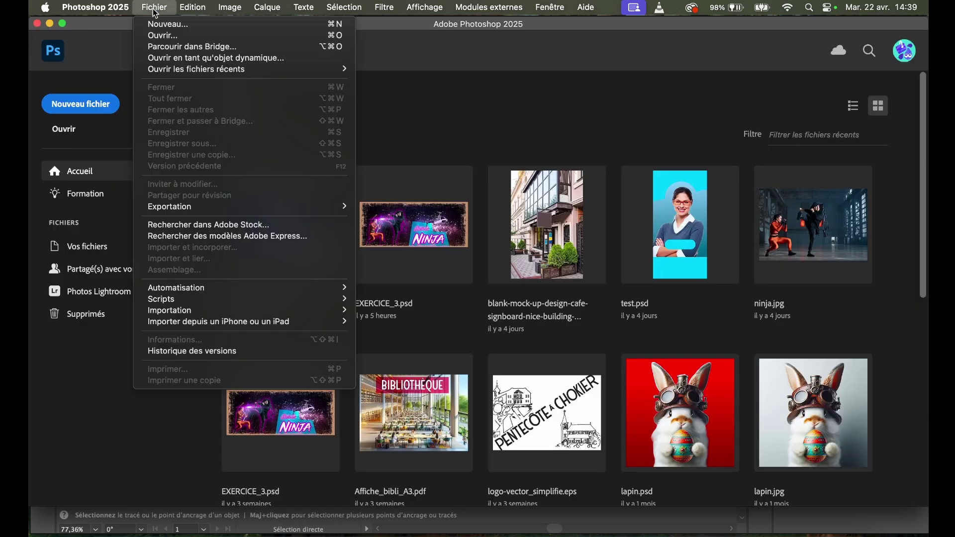
click(163, 23)
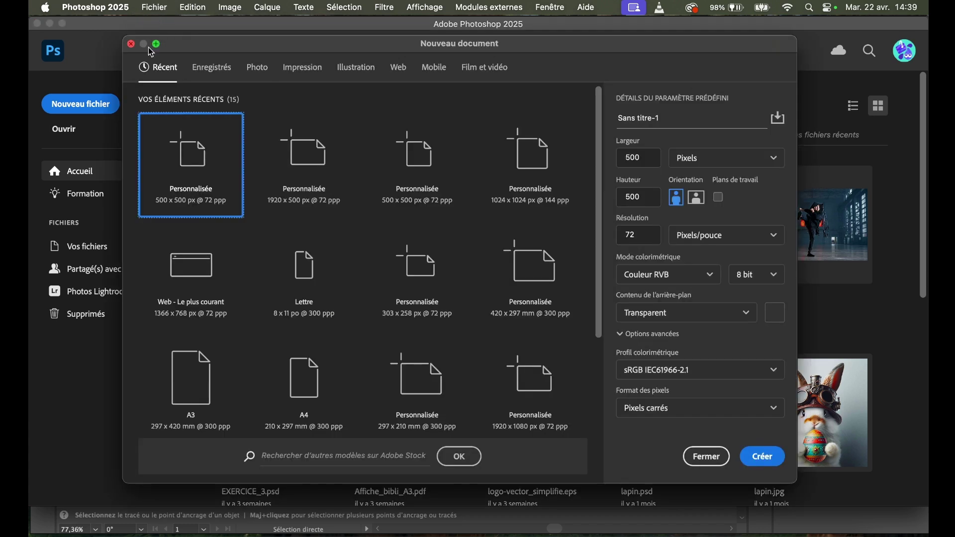
click(309, 159)
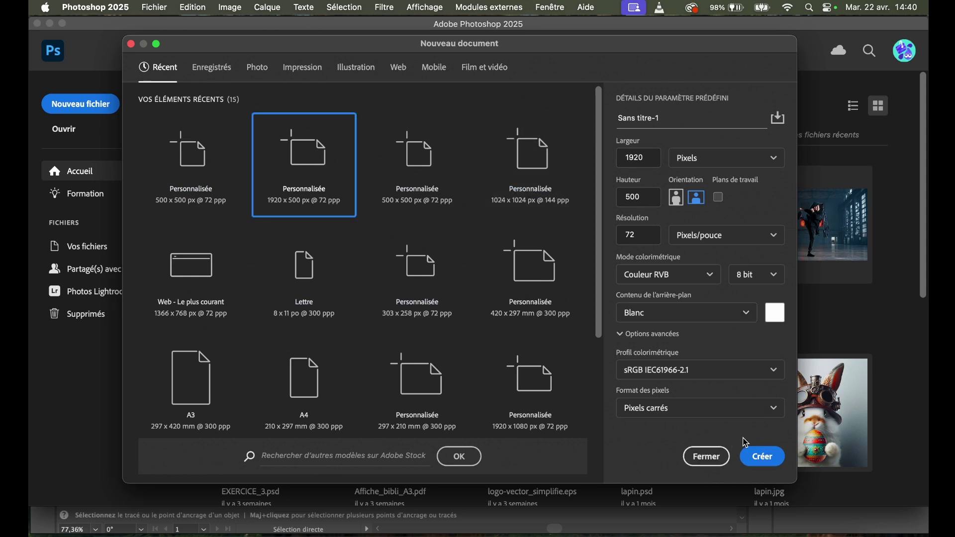
click(758, 457)
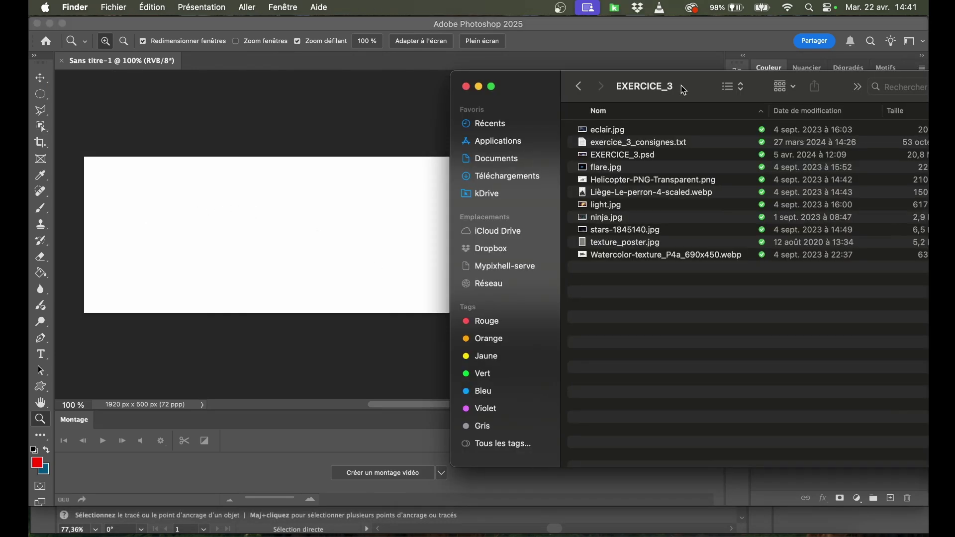
- Place ninja.jpg from the EXERCICE_3 folder in Finder into the blank 1920 x 500 px document
drag(681, 86, 649, 80)
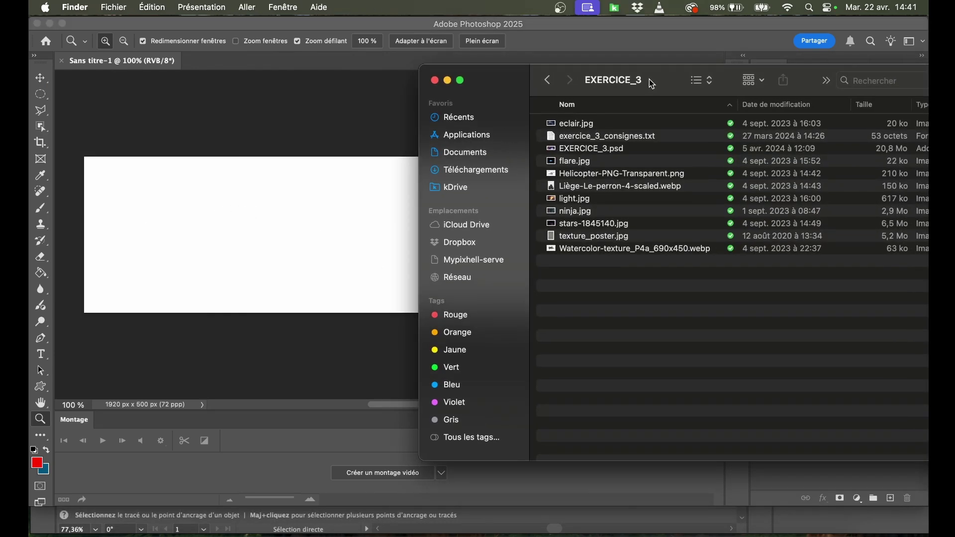
click(563, 216)
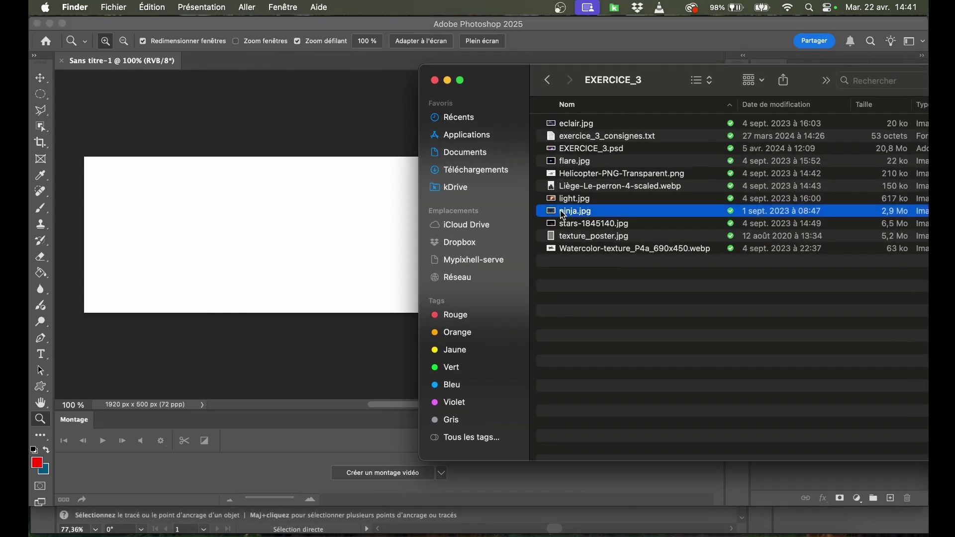
click(207, 128)
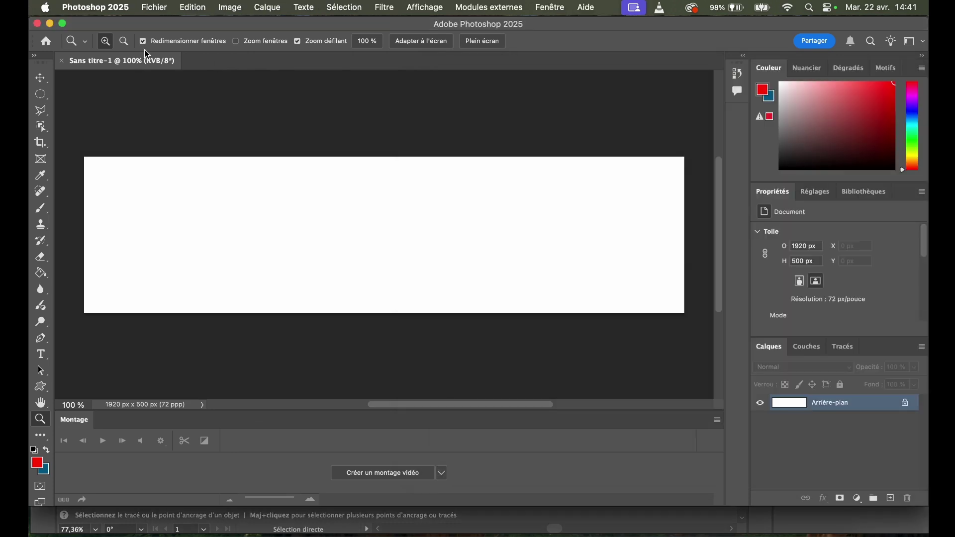
click(153, 7)
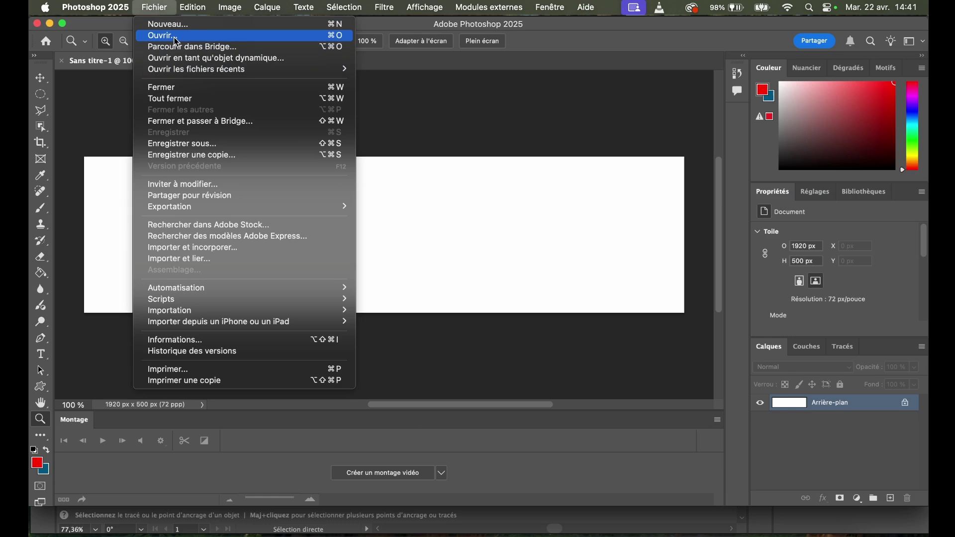
key(super+Tab)
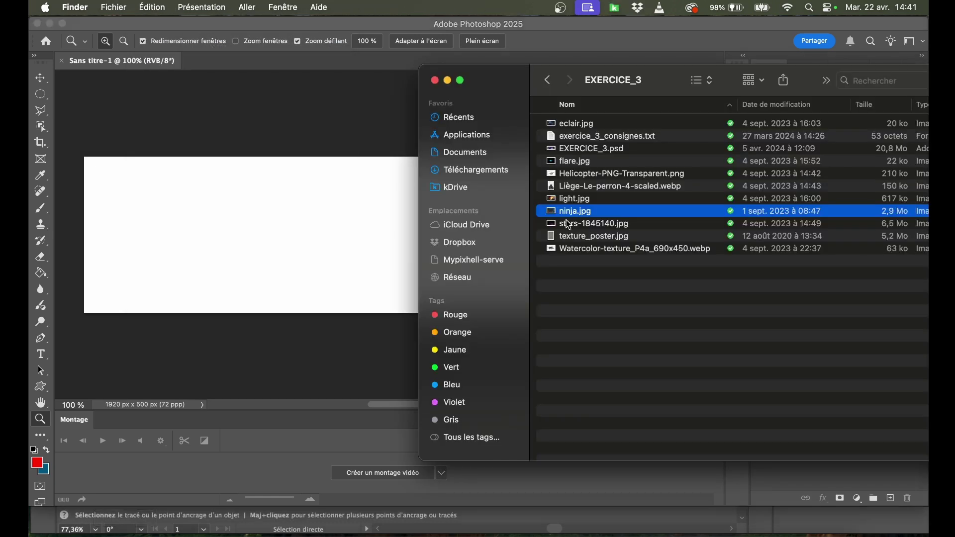
drag(565, 215, 191, 218)
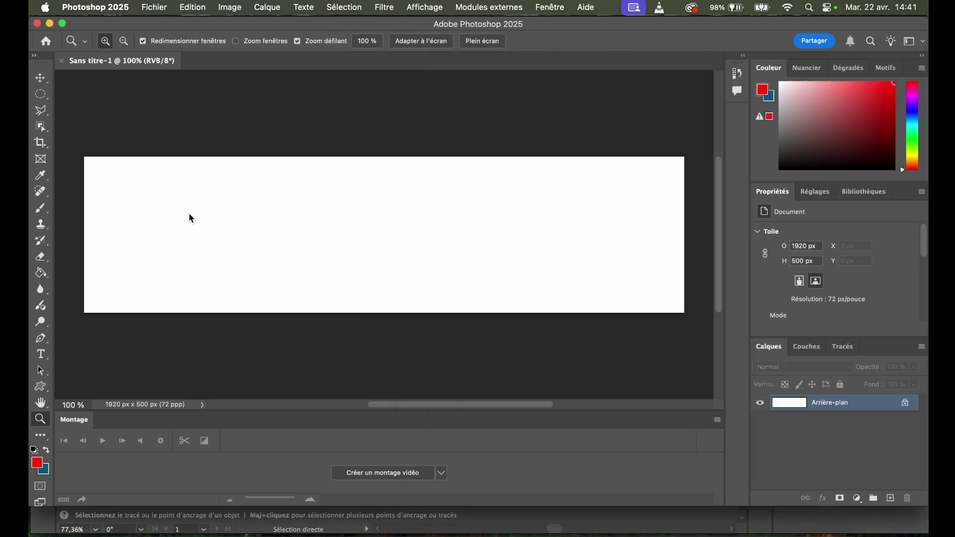
- Move the ninja image to the canvas's left part, scale it proportionally to about 17.55%, and commit the placement
drag(446, 229, 296, 223)
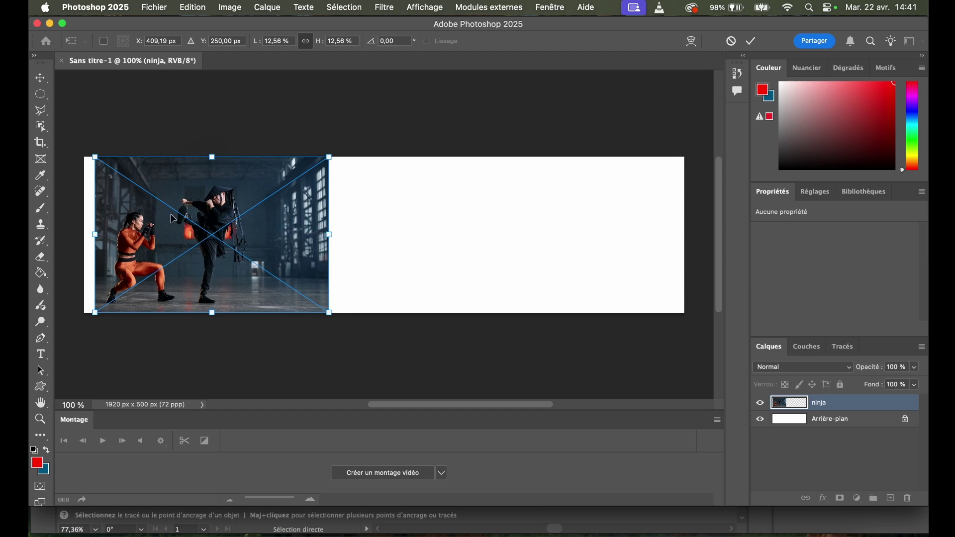
drag(328, 155, 422, 94)
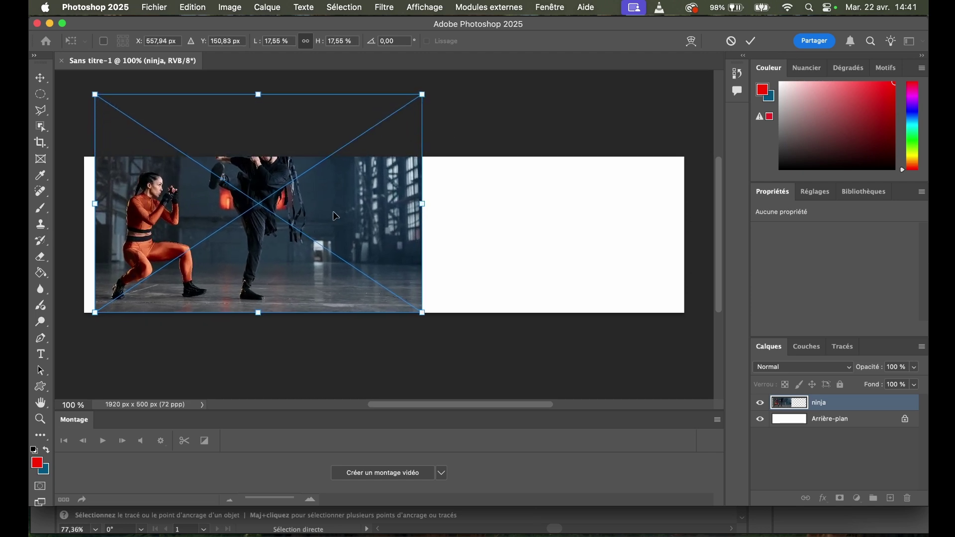
key(Return)
key(z)
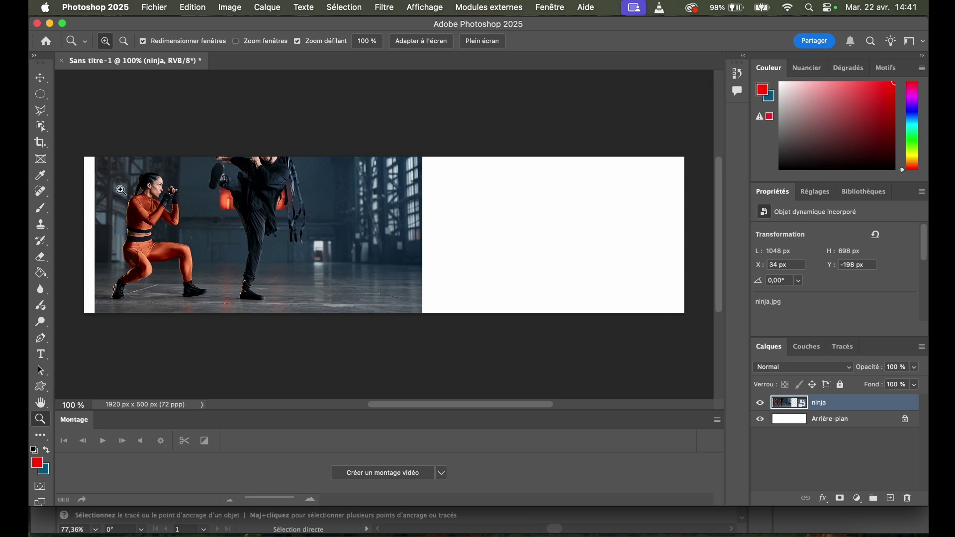
- Activate the Eraser tool and rasterize the ninja smart object into a pixel layer
click(41, 208)
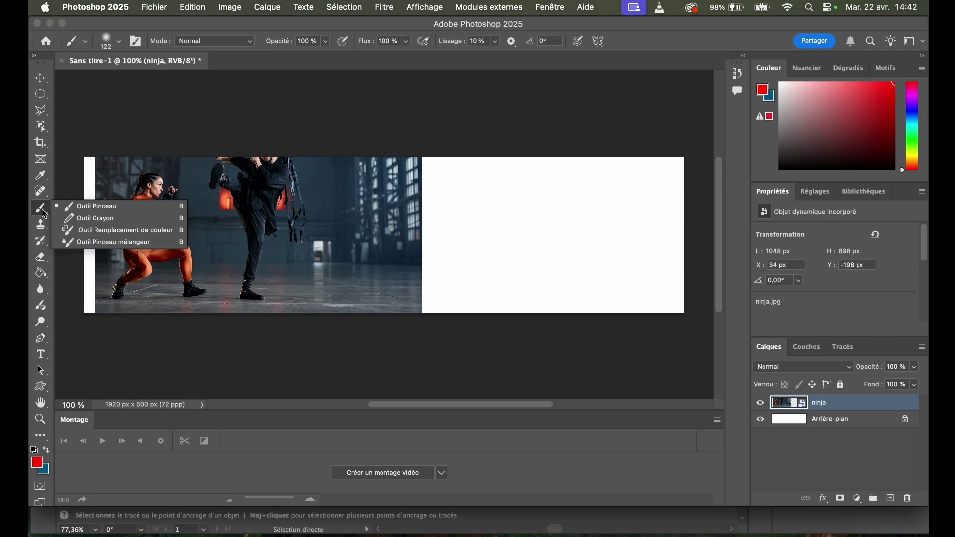
click(83, 209)
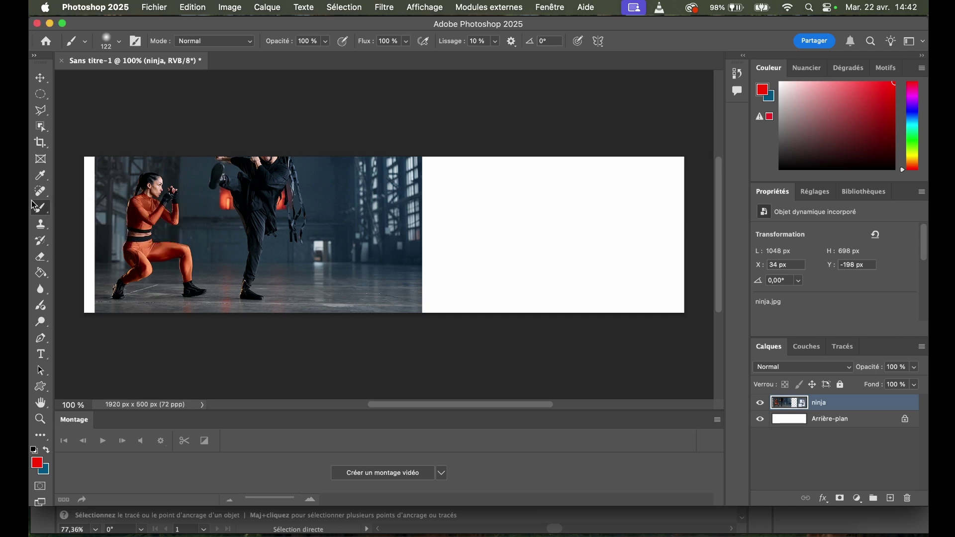
click(40, 257)
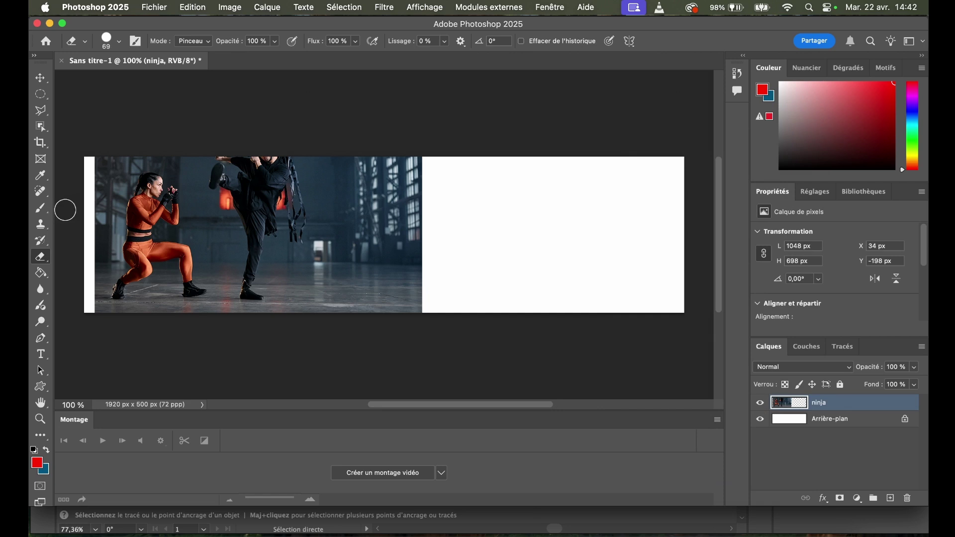
- Erase a strip of background around the crouching woman's head with the 69 px Eraser, and undo the stroke
mouse_move(100, 227)
mouse_down()
mouse_move(107, 186)
mouse_move(148, 161)
mouse_move(195, 168)
mouse_move(203, 180)
mouse_up()
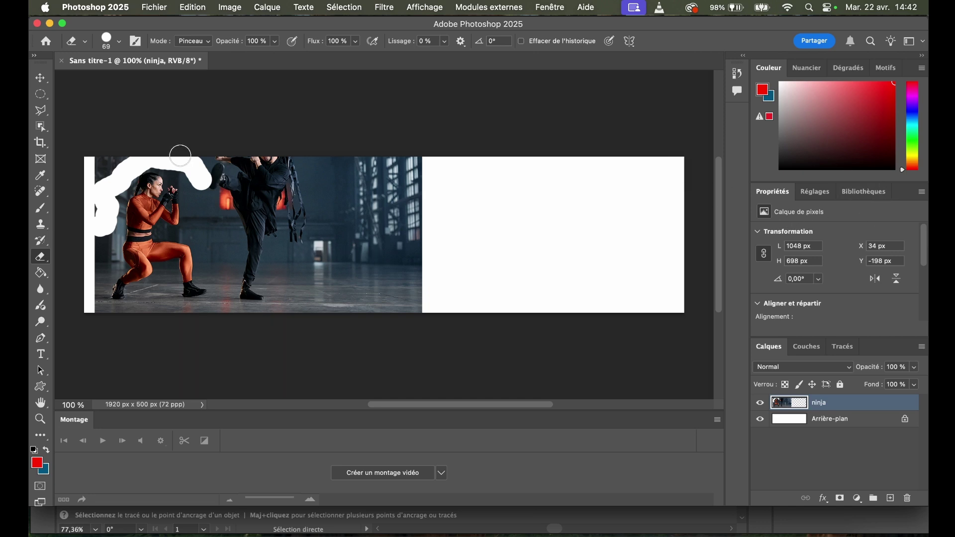
key(super+z)
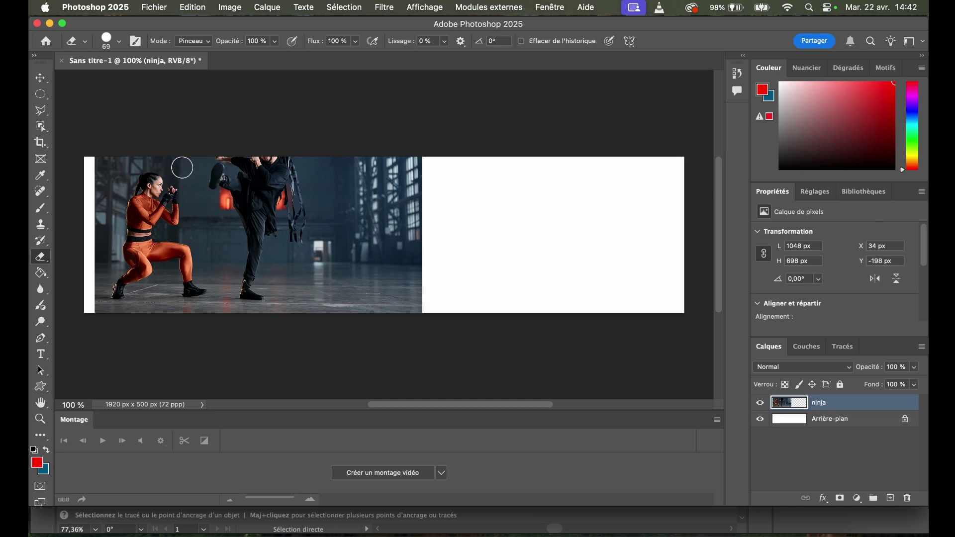
- Add a layer mask to the ninja layer and hide the background around the crouching woman's head with a soft 122 px black brush
click(840, 500)
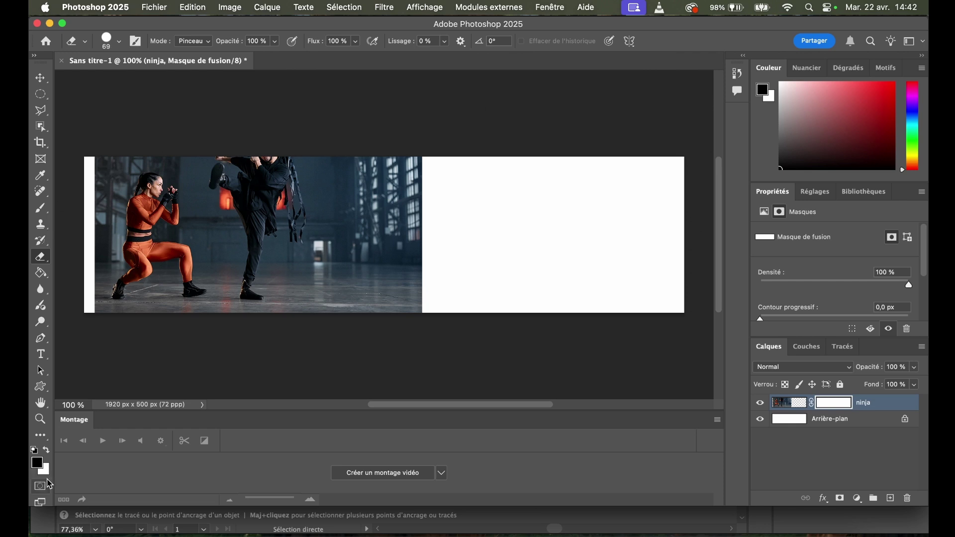
click(44, 214)
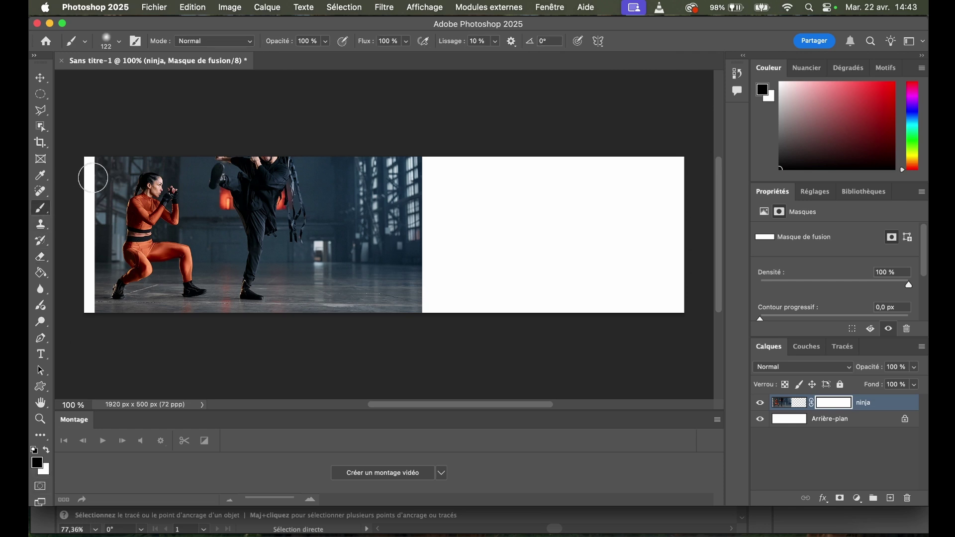
mouse_move(102, 188)
mouse_down()
mouse_move(149, 157)
mouse_move(192, 178)
mouse_move(170, 157)
mouse_move(119, 173)
mouse_move(98, 160)
mouse_move(105, 229)
mouse_move(111, 149)
mouse_up()
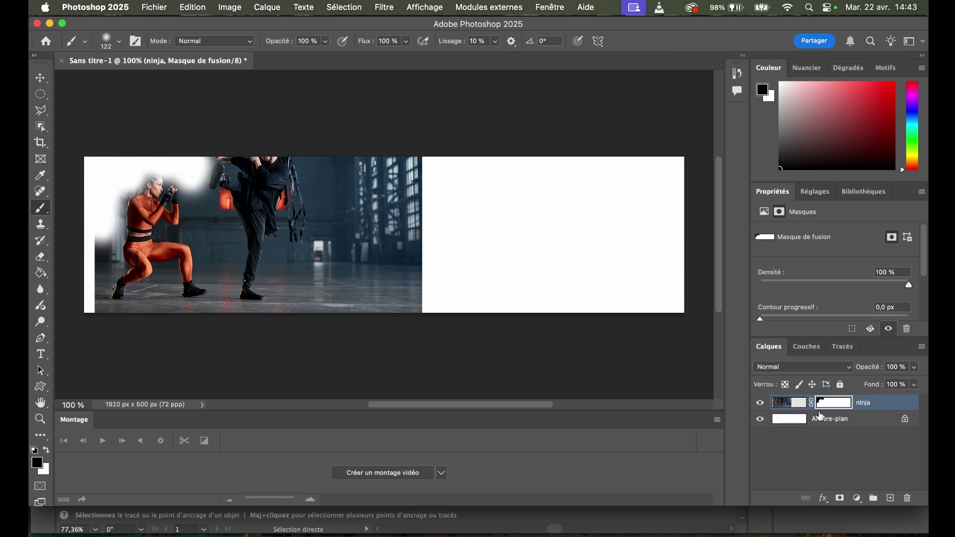
- Restore the hidden background around the woman's head by painting white on the ninja layer's mask
click(47, 452)
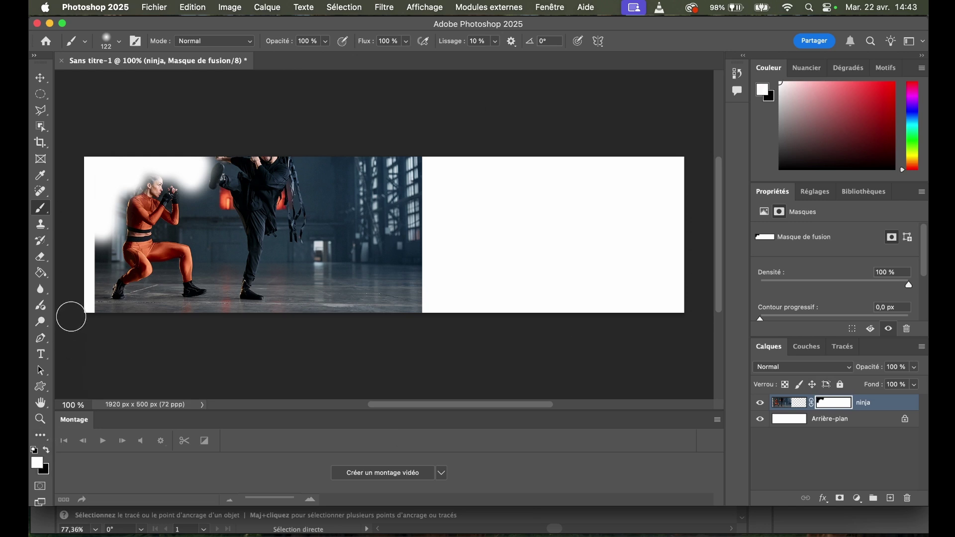
mouse_move(103, 256)
mouse_down()
mouse_move(115, 231)
mouse_move(101, 222)
mouse_move(123, 191)
mouse_move(98, 180)
mouse_move(91, 215)
mouse_move(95, 172)
mouse_move(113, 167)
mouse_move(130, 182)
mouse_move(146, 174)
mouse_move(136, 157)
mouse_move(194, 164)
mouse_move(175, 189)
mouse_move(121, 147)
mouse_move(178, 183)
mouse_move(194, 153)
mouse_up()
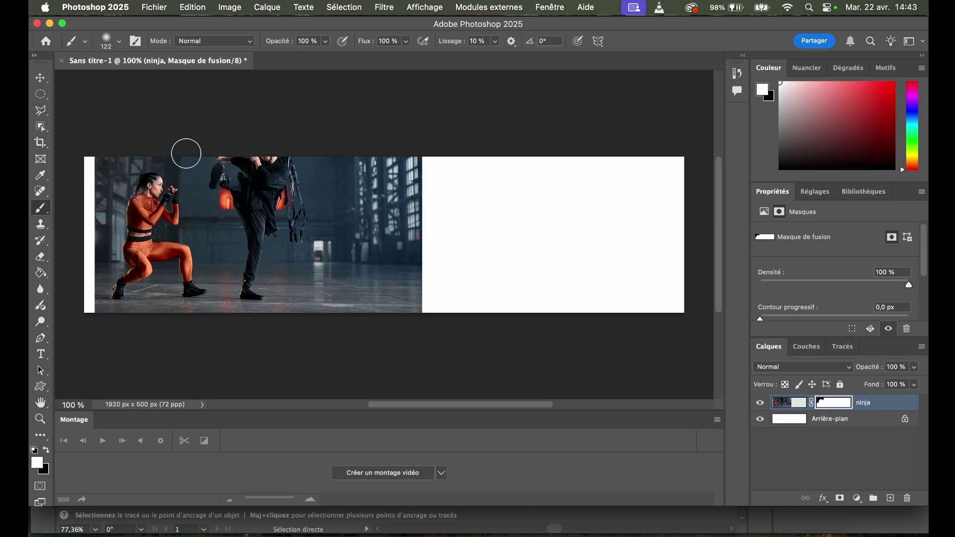
- Set the Brush size to 6 px for detailed masking around the crouching woman's face
key(z)
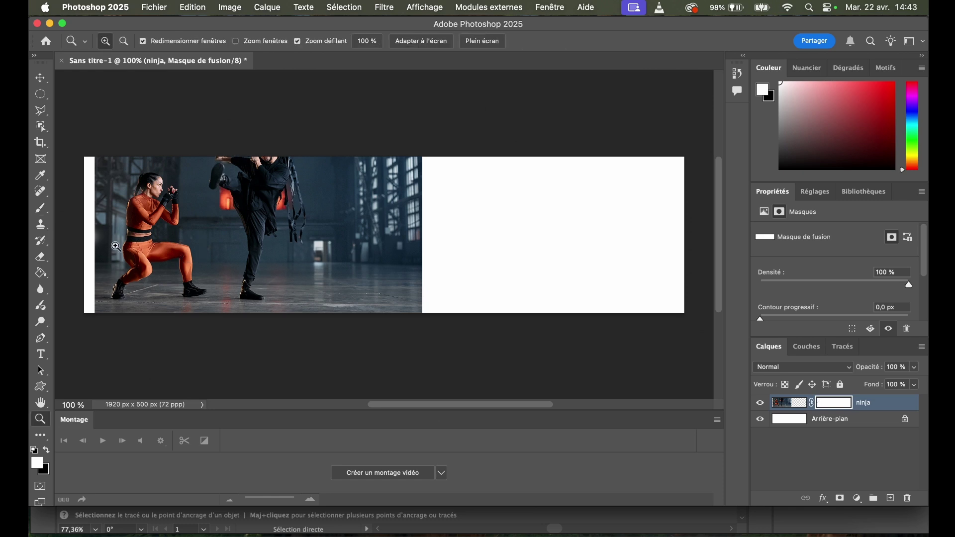
click(161, 184)
click(172, 202)
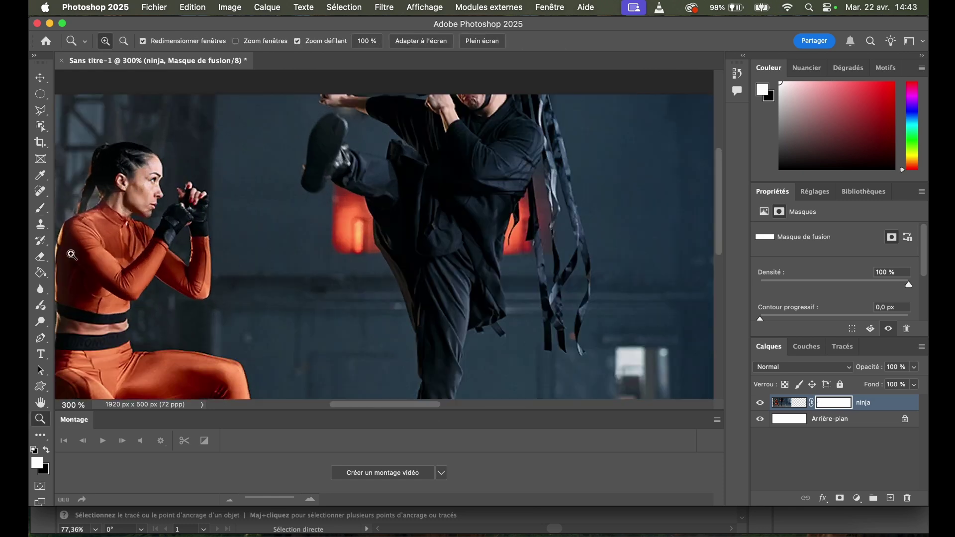
click(40, 212)
click(120, 42)
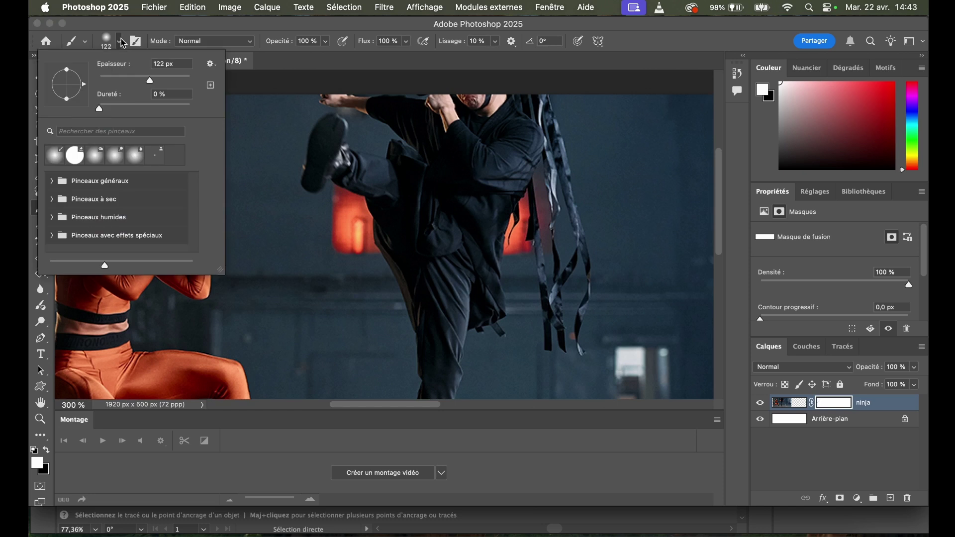
drag(118, 78, 101, 77)
key(Return)
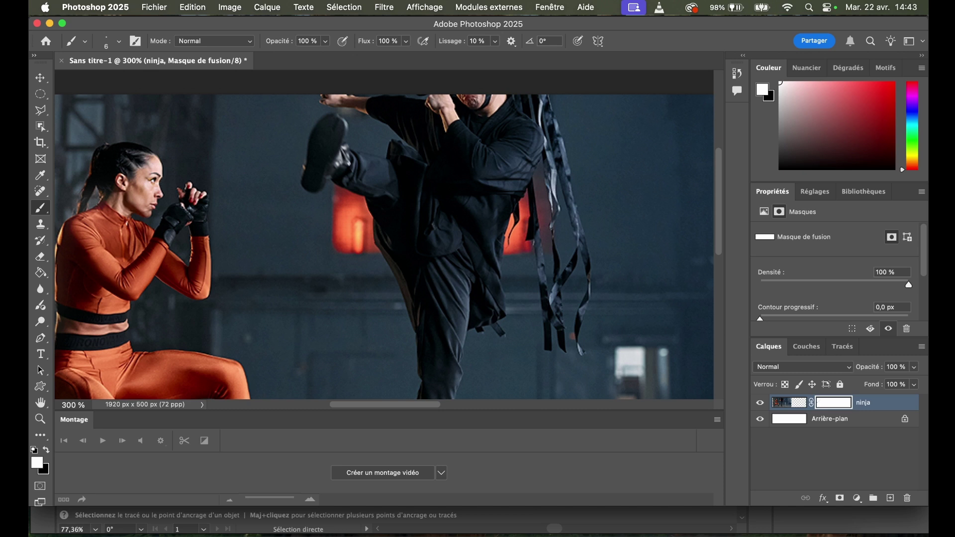
- Mask a thin strip in front of the woman's face with black, and undo the stroke
click(47, 452)
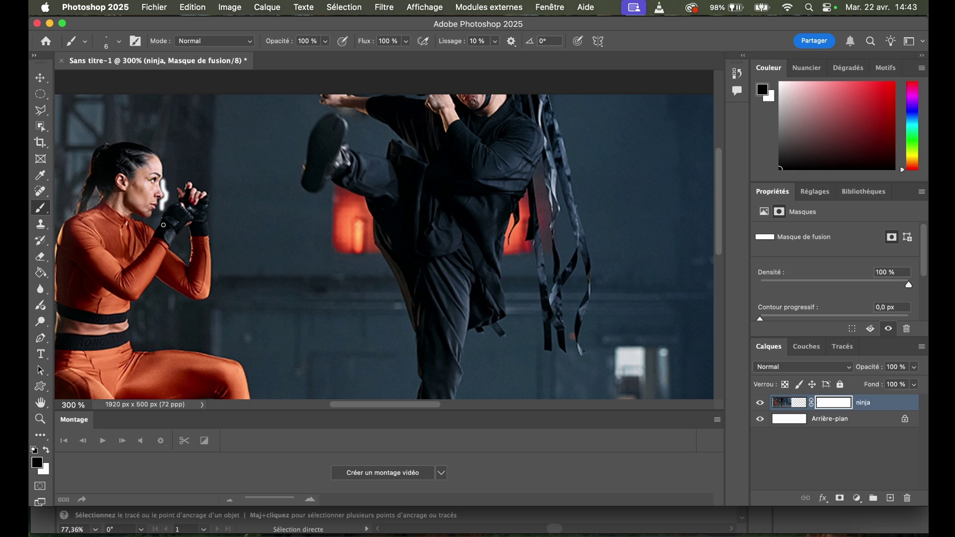
key(super+z)
- Select the crouching woman in orange on the ninja layer with the Object Selection tool
key(z)
alt+click(166, 179)
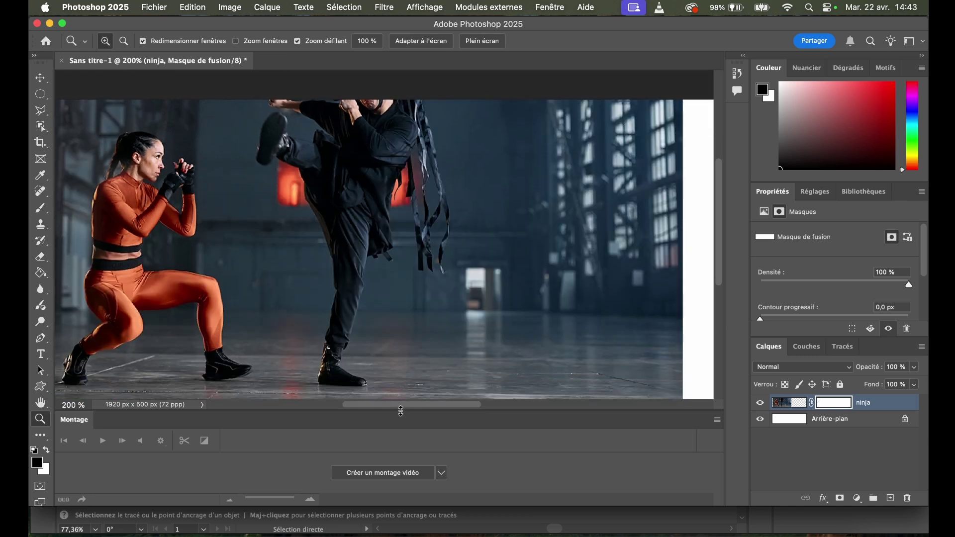
scroll(401, 411, left, 3)
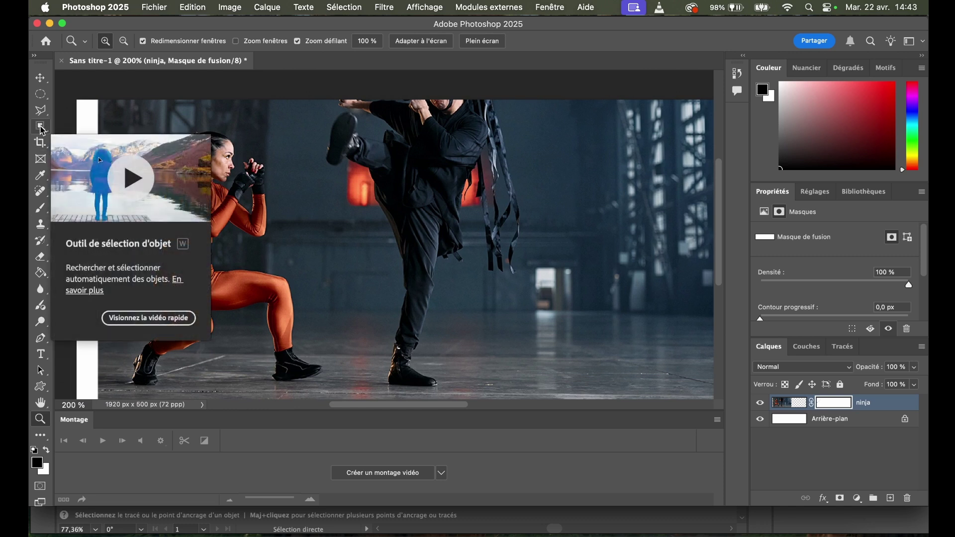
click(43, 129)
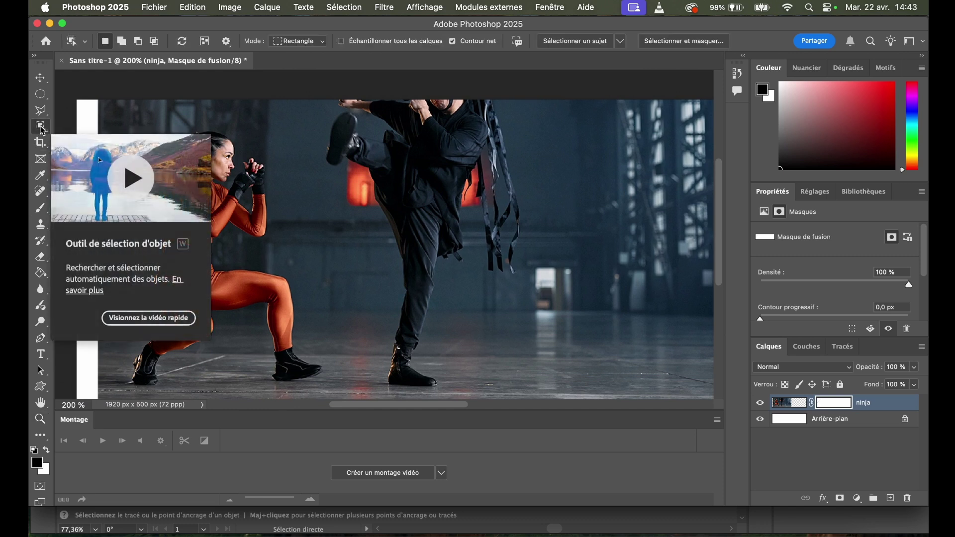
click(41, 130)
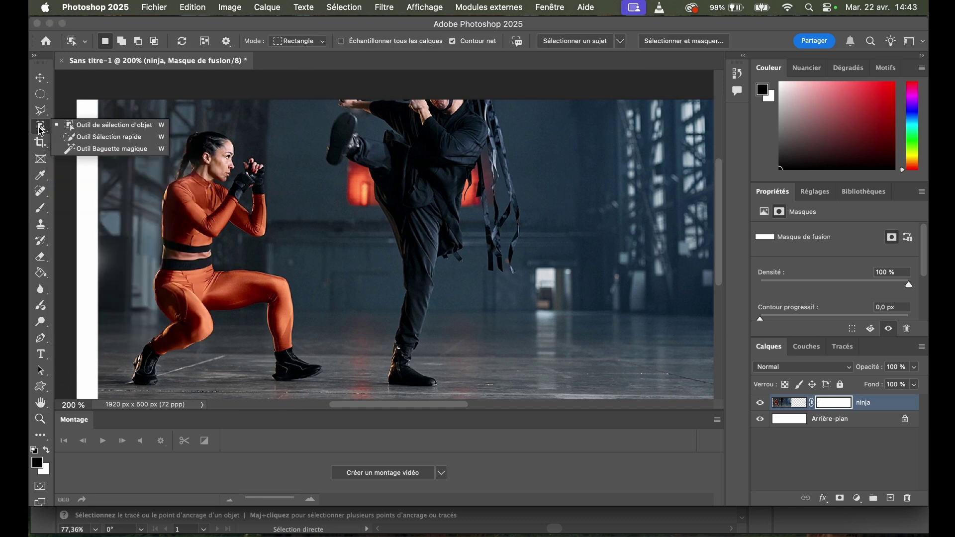
click(125, 126)
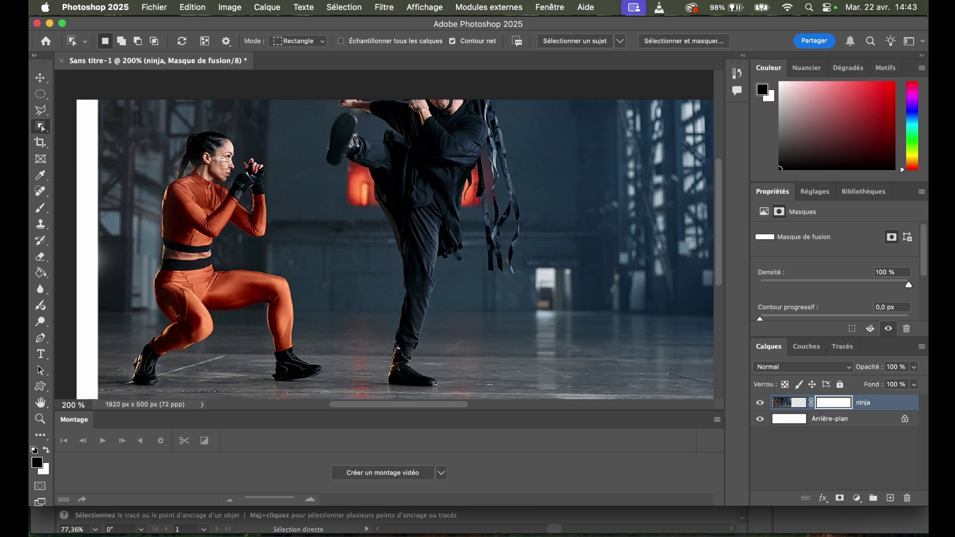
click(205, 204)
- Delete the ninja layer's layer mask and vector mask, and add a new layer mask from the woman's selection
click(840, 499)
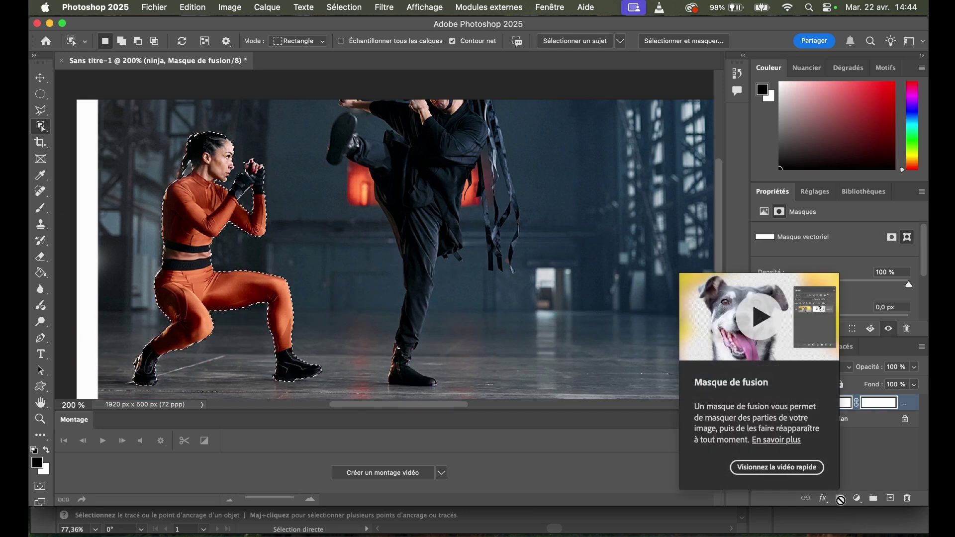
click(834, 403)
right_click(837, 403)
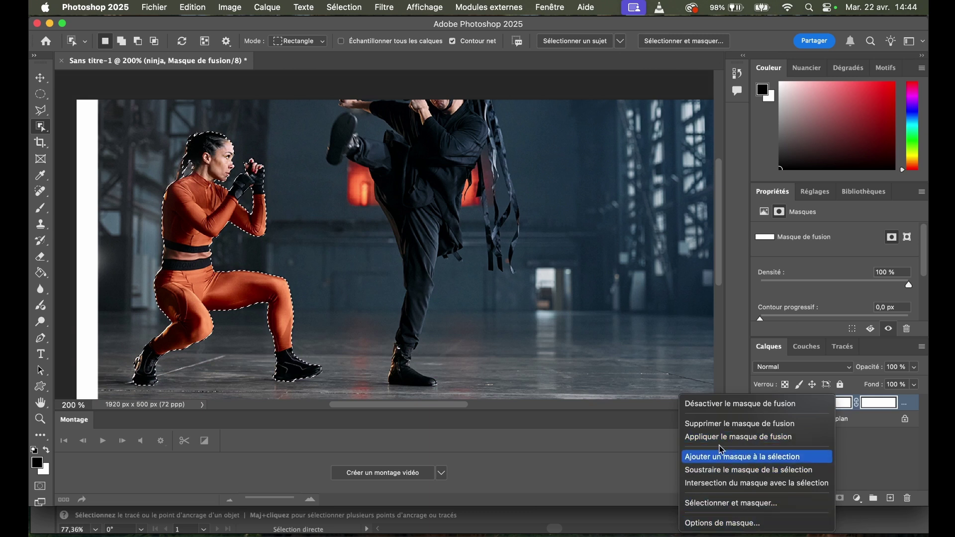
click(737, 424)
right_click(827, 403)
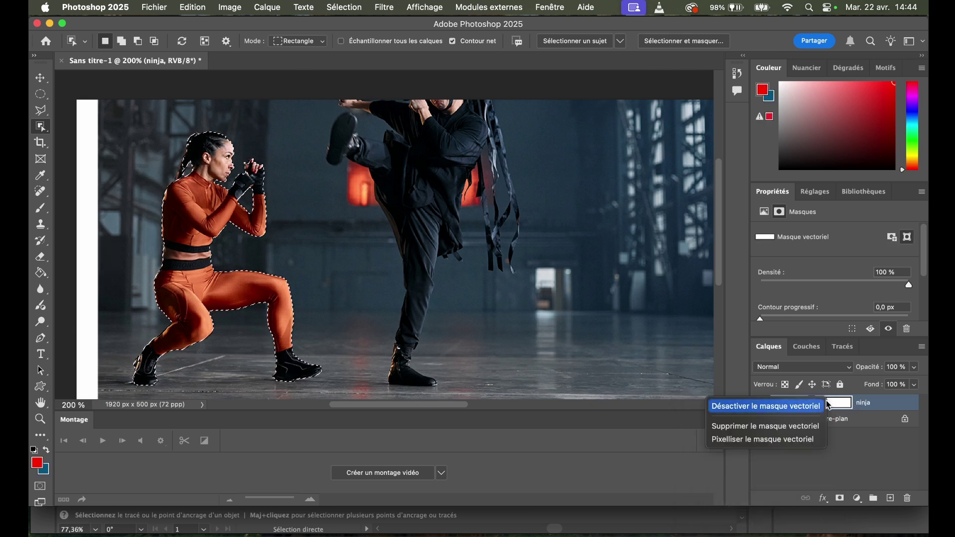
click(741, 425)
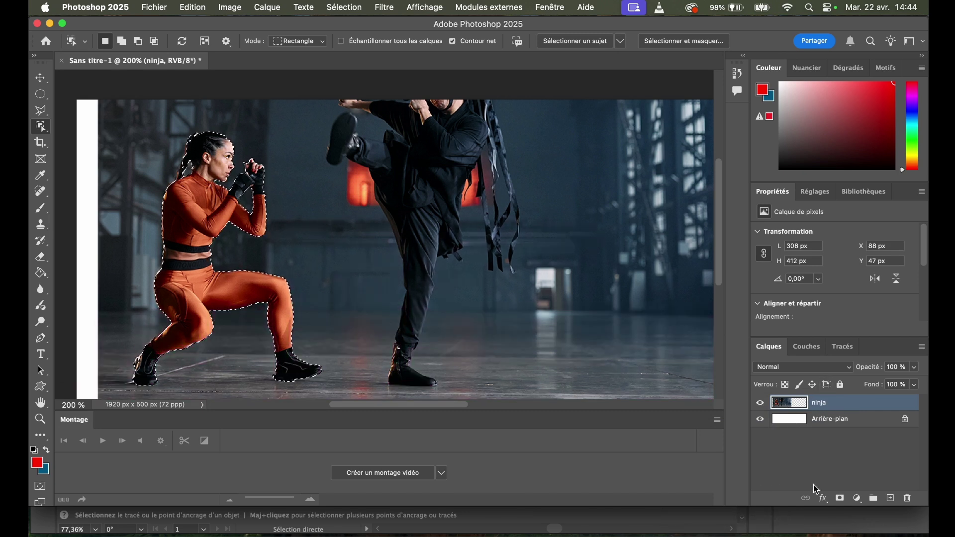
click(839, 498)
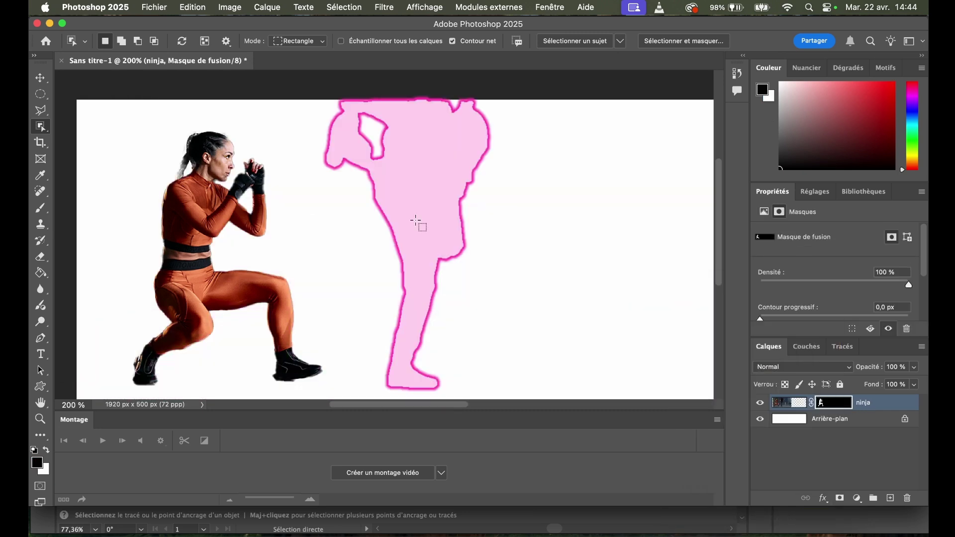
- Place stars-1845140.jpg from the EXERCICE_3 folder in Finder into the Photoshop composition
key(m)
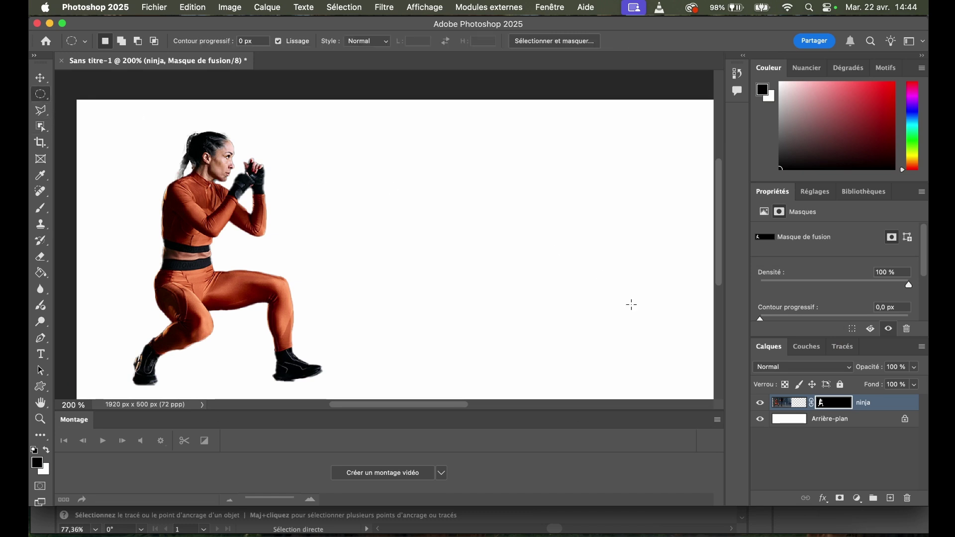
key(z)
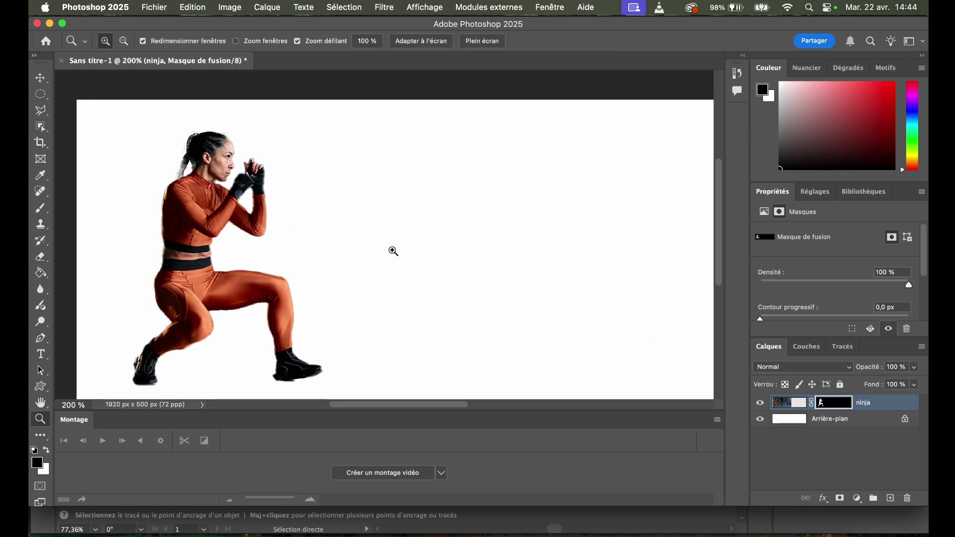
alt+click(393, 249)
drag(401, 407, 438, 406)
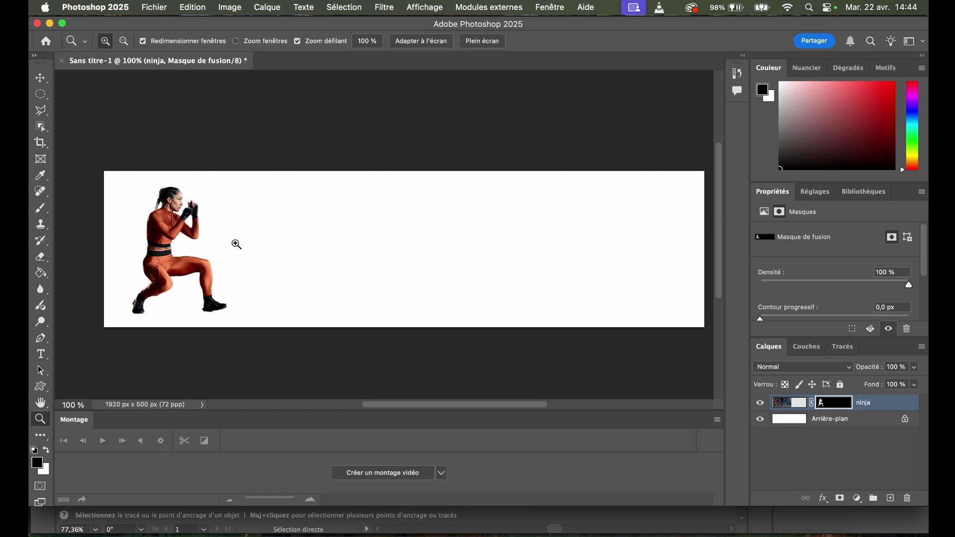
click(108, 531)
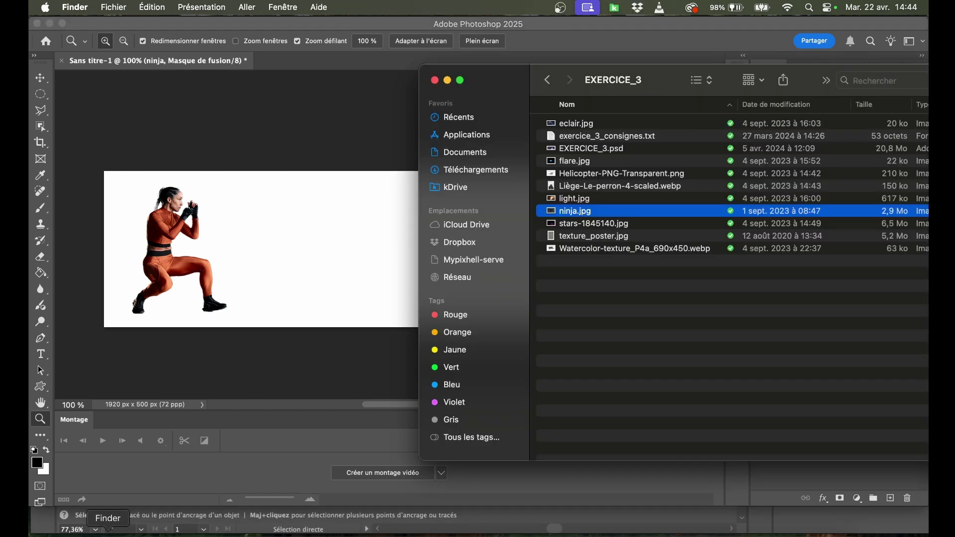
click(587, 200)
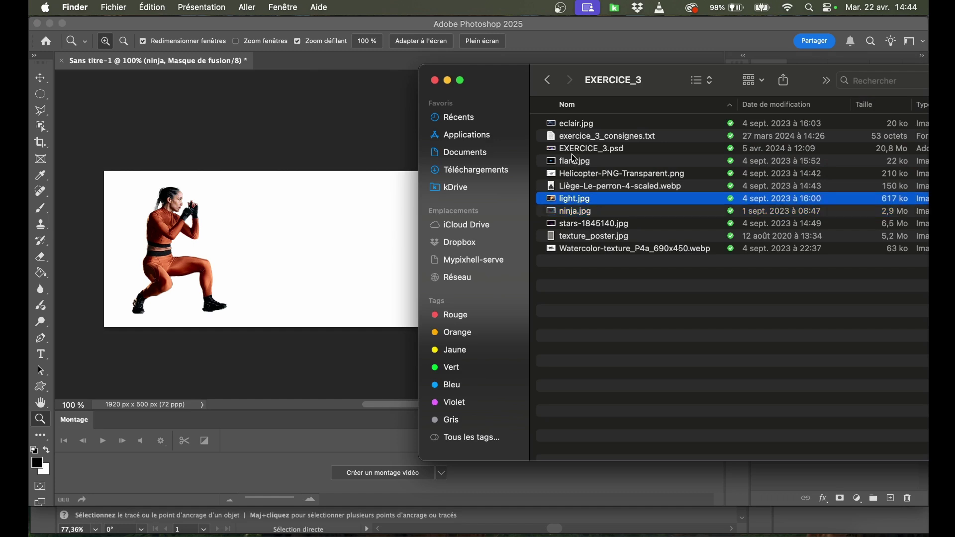
click(586, 226)
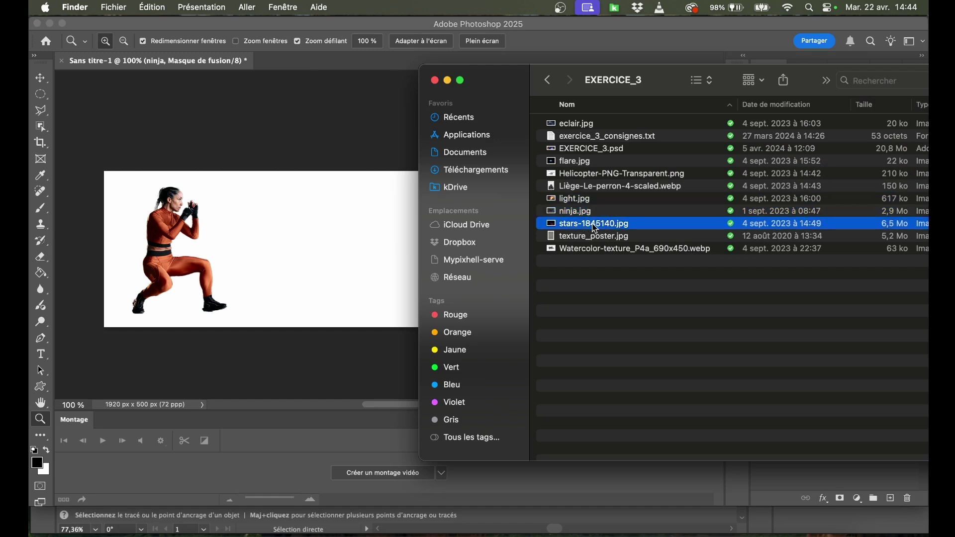
drag(599, 227, 280, 221)
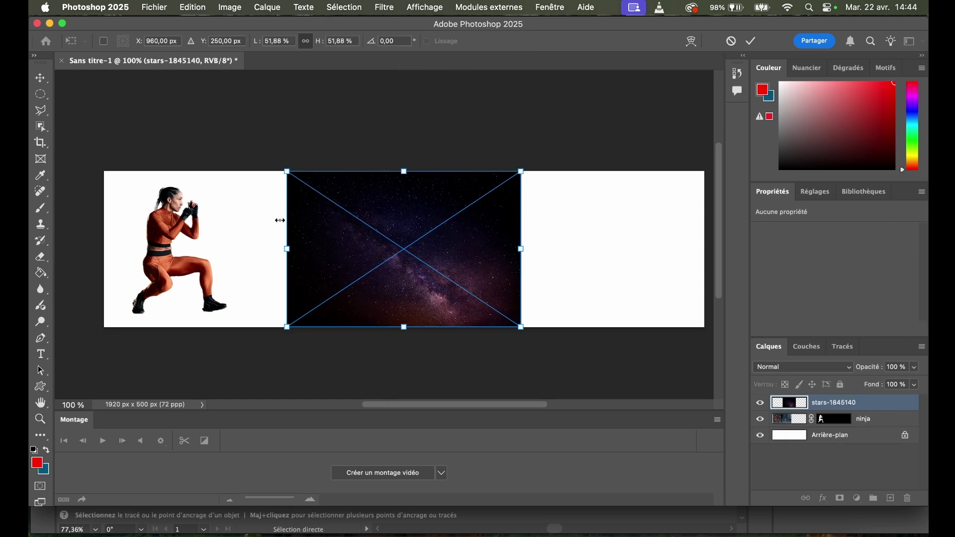
- Enlarge the placed star image proportionally to about 137 % so it covers the whole canvas, and commit the transform
drag(288, 170, 48, 137)
drag(556, 333, 677, 387)
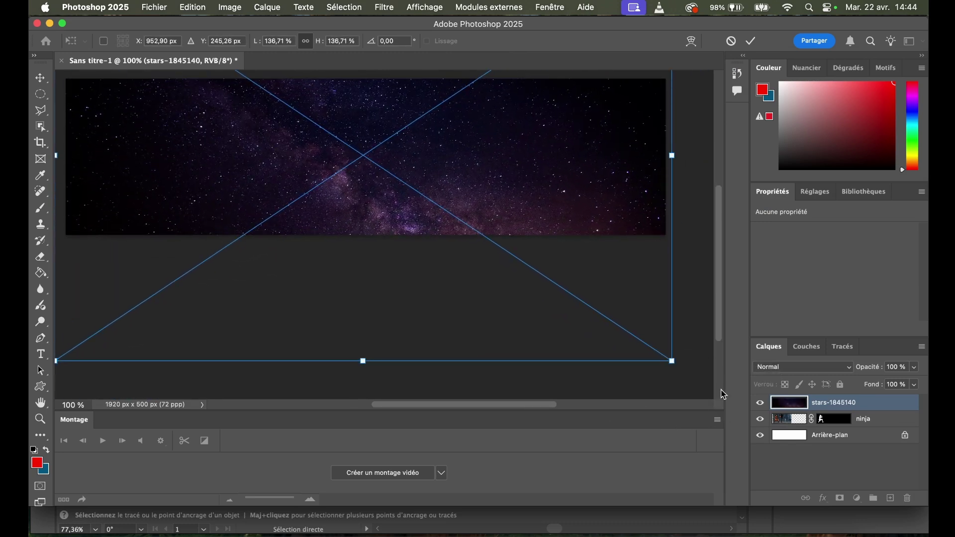
key(Return)
drag(432, 404, 432, 408)
scroll(418, 275, up, 3)
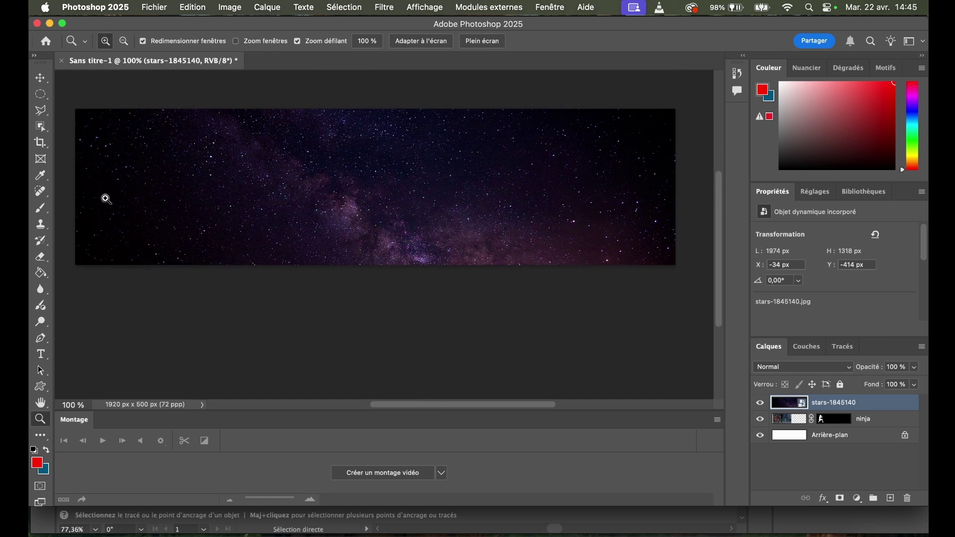
- Move the stars-1845140 layer below the ninja layer in the stacking order
click(40, 94)
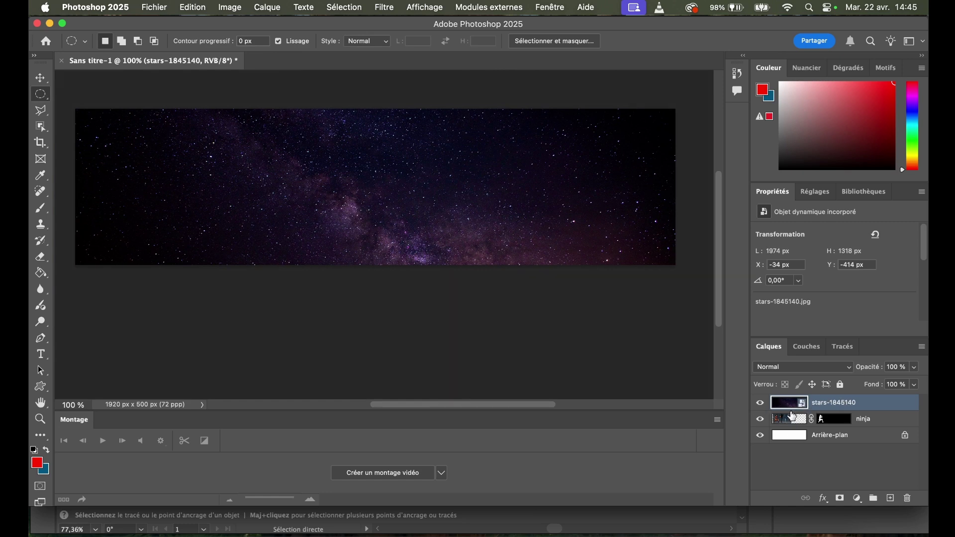
drag(789, 404, 794, 434)
click(787, 404)
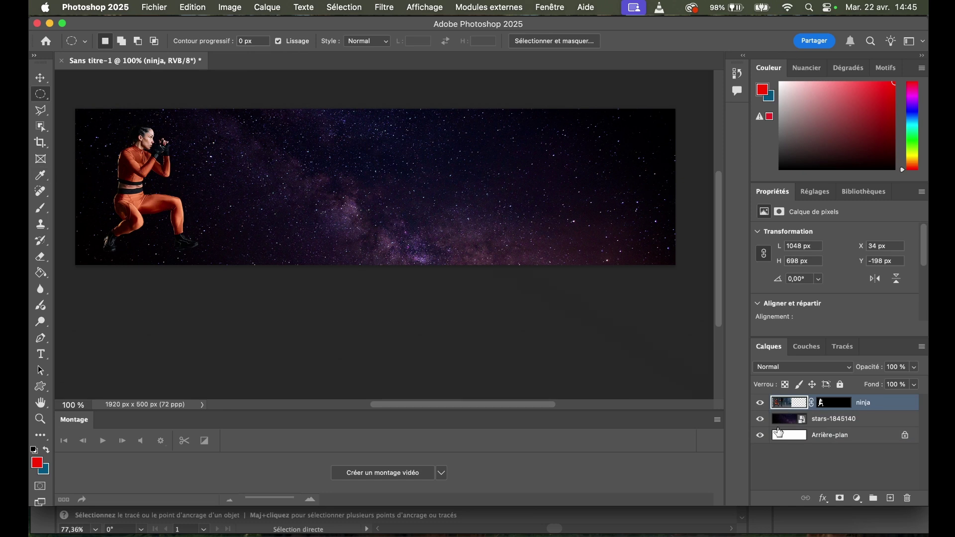
mouse_move(781, 427)
mouse_down()
mouse_move(786, 406)
mouse_move(787, 420)
mouse_up()
click(787, 406)
- Rename the stars-1845140 layer as etoiles
click(822, 421)
double_click(822, 420)
text(etoiles)
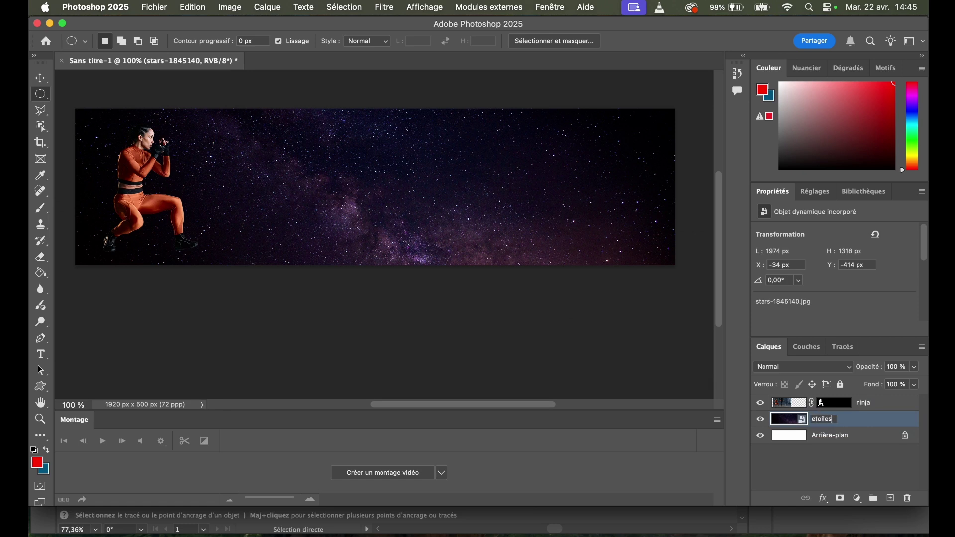
key(Return)
- Delete the Arrière-plan layer from the composition
click(830, 436)
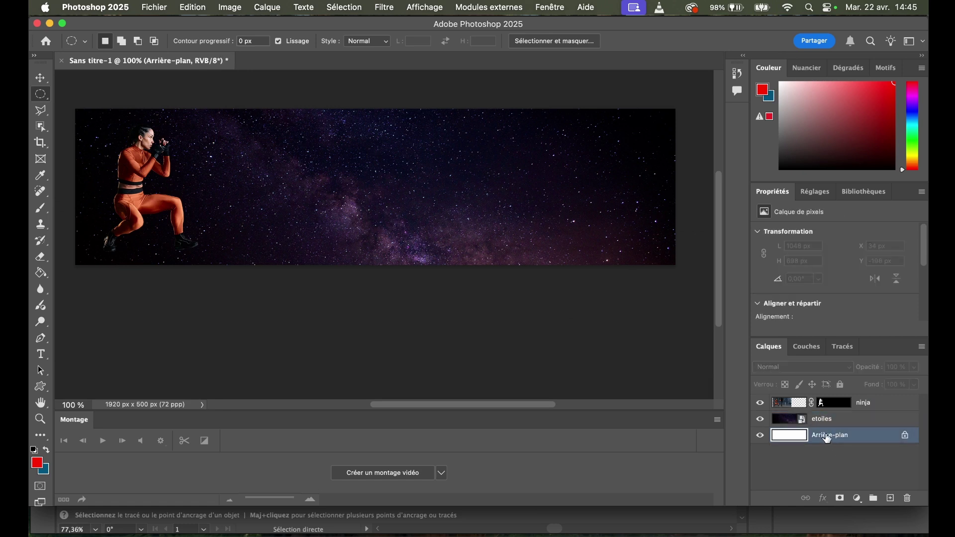
click(907, 498)
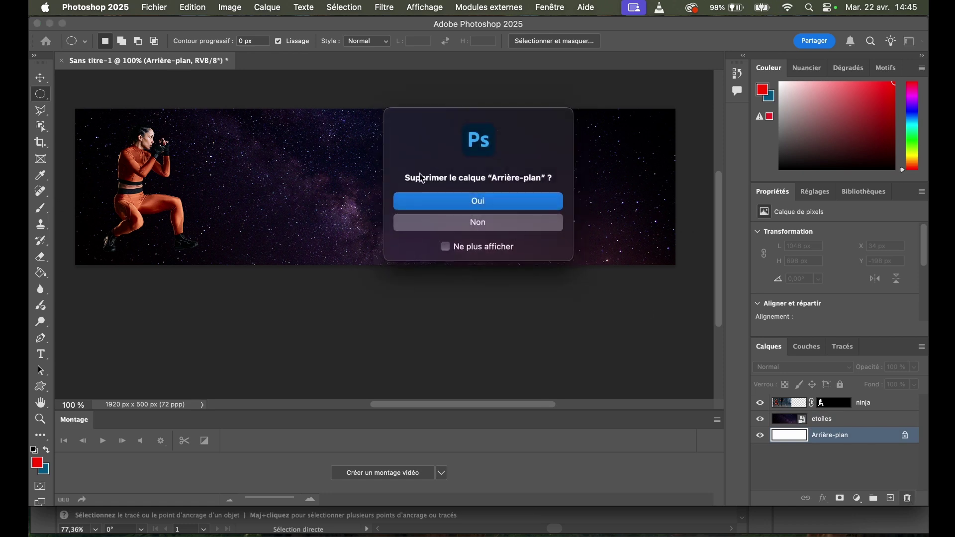
click(472, 202)
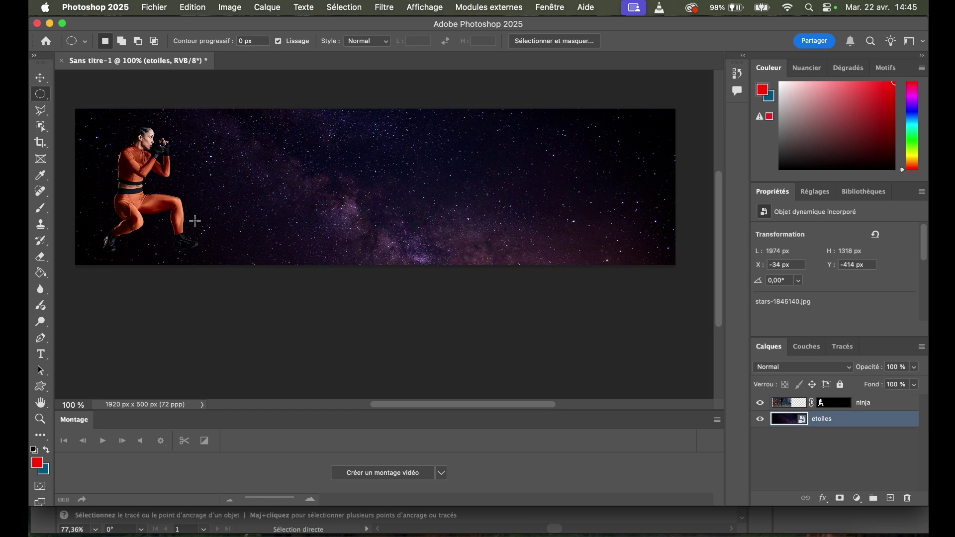
- Add an outer glow effect (Lueur externe) to the ninja layer
click(785, 403)
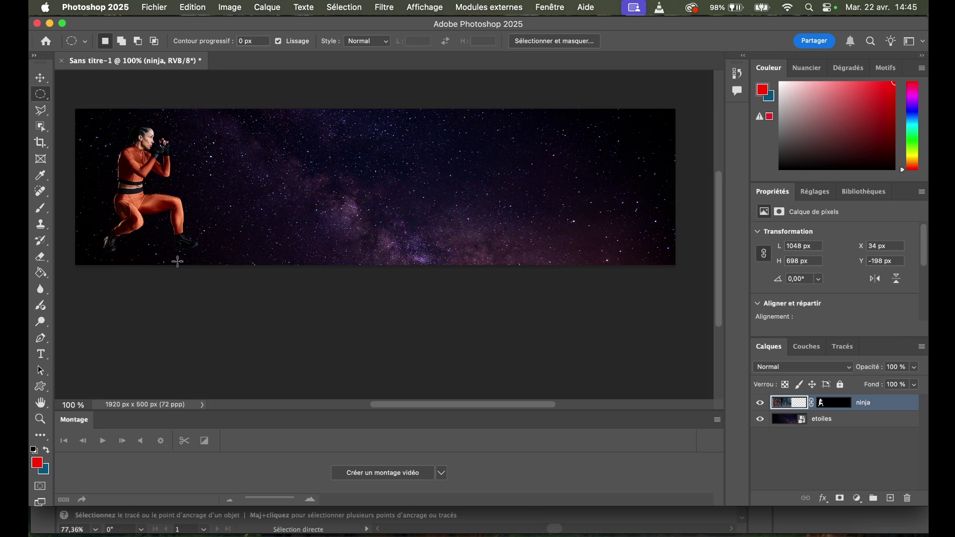
click(823, 499)
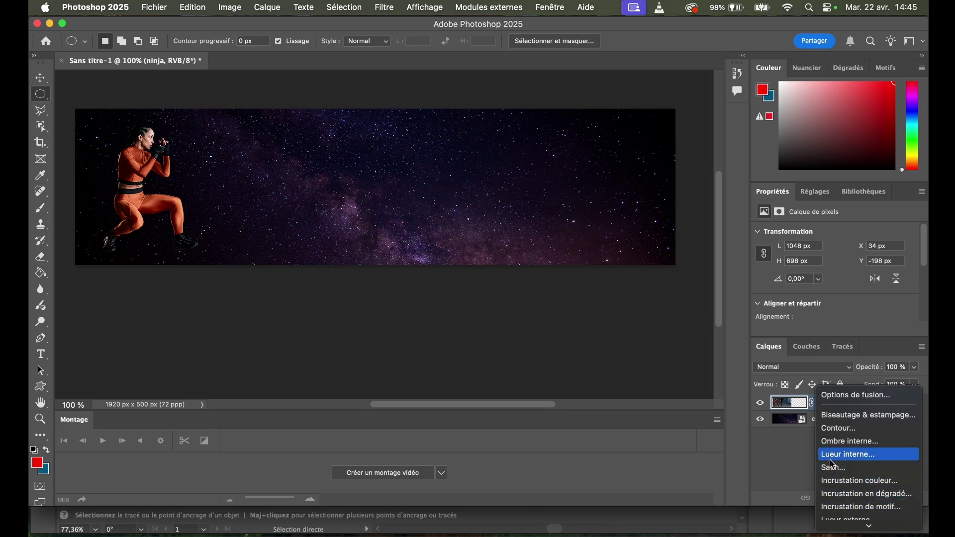
scroll(834, 463, down, 1)
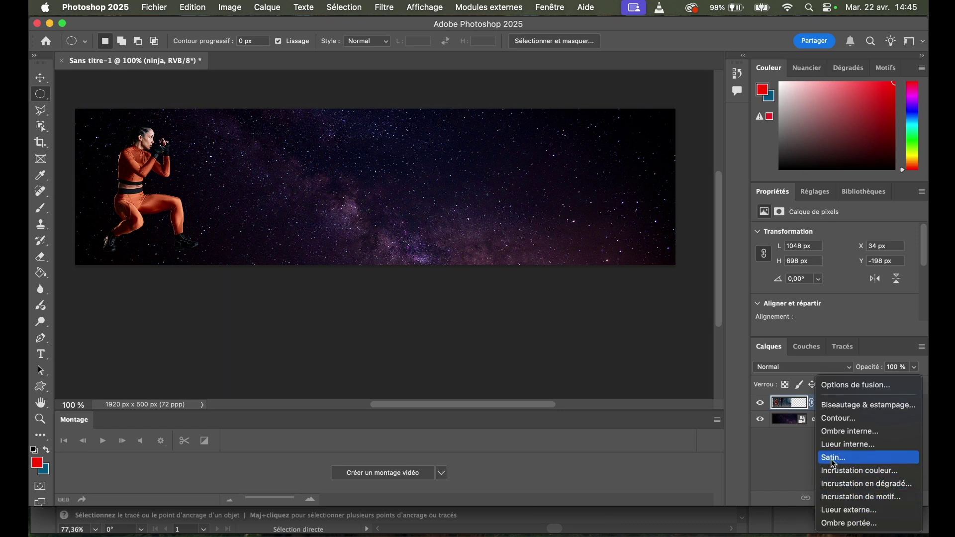
click(842, 514)
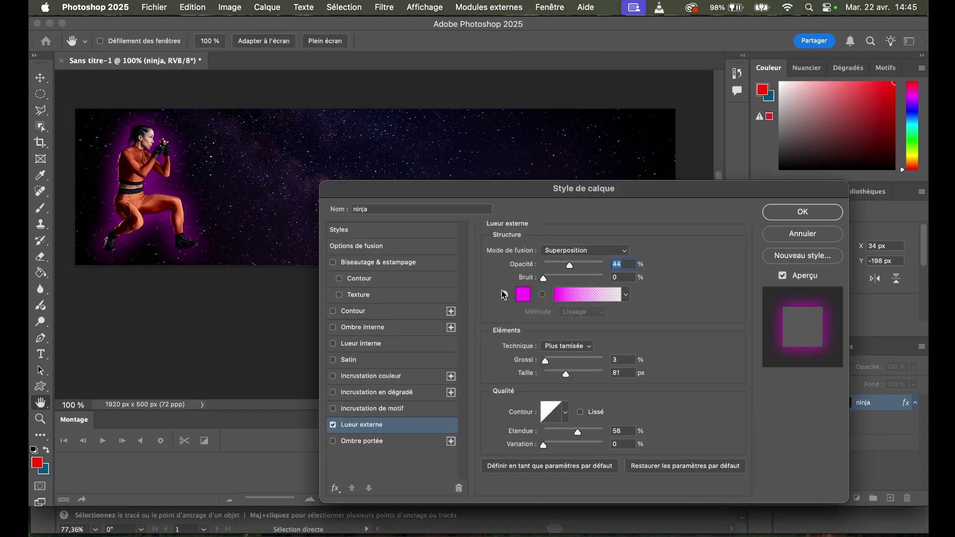
- Set the outer glow's colour to blue #4b7cfa, Grossi to 10 %, Taille to 125 px and Etendue to 75 %
click(523, 294)
drag(618, 241, 488, 218)
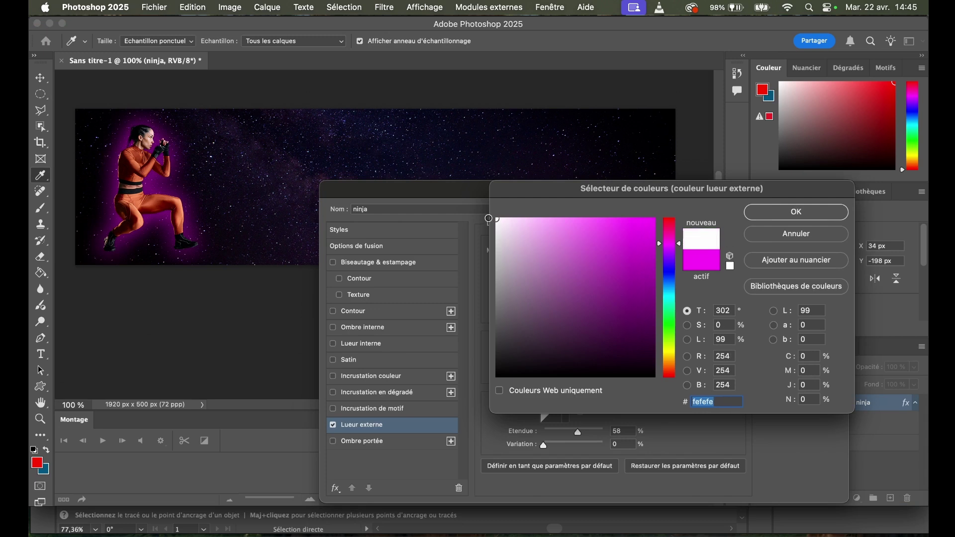
drag(668, 252, 671, 279)
drag(640, 240, 595, 221)
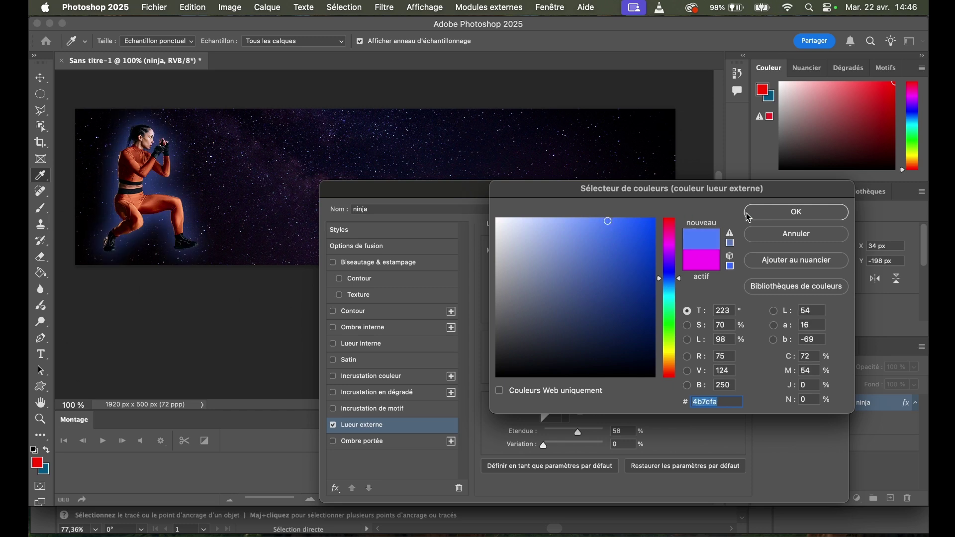
click(752, 214)
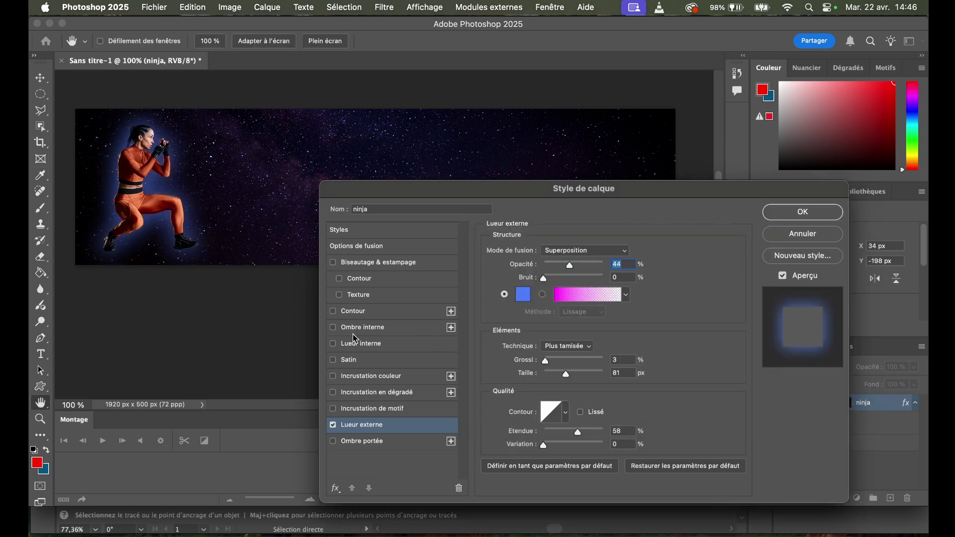
drag(547, 363, 591, 378)
drag(576, 431, 589, 430)
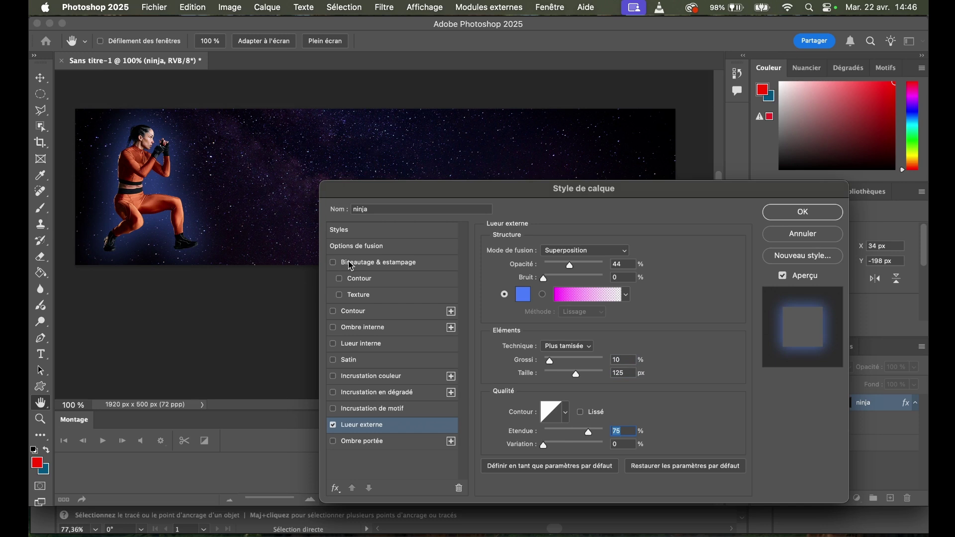
click(334, 312)
click(355, 313)
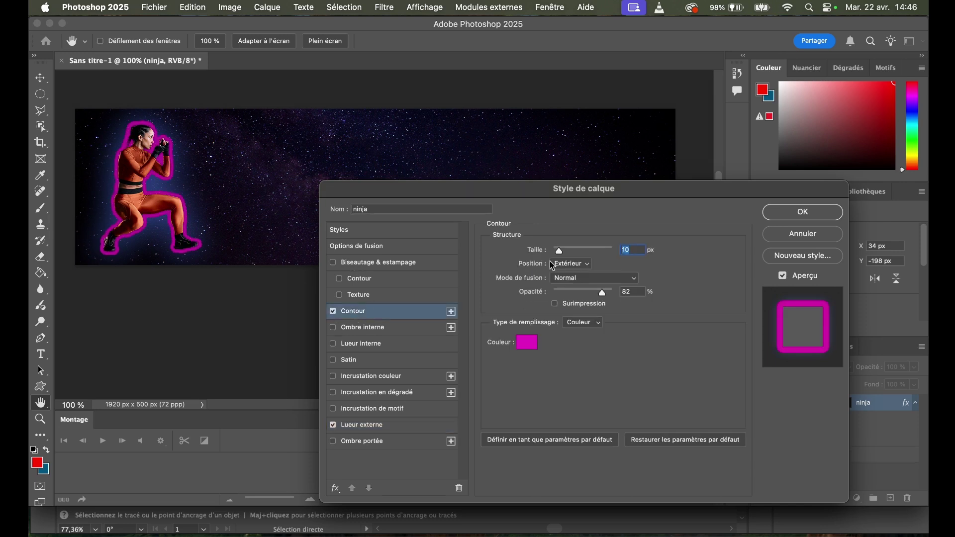
click(527, 343)
drag(526, 278, 496, 218)
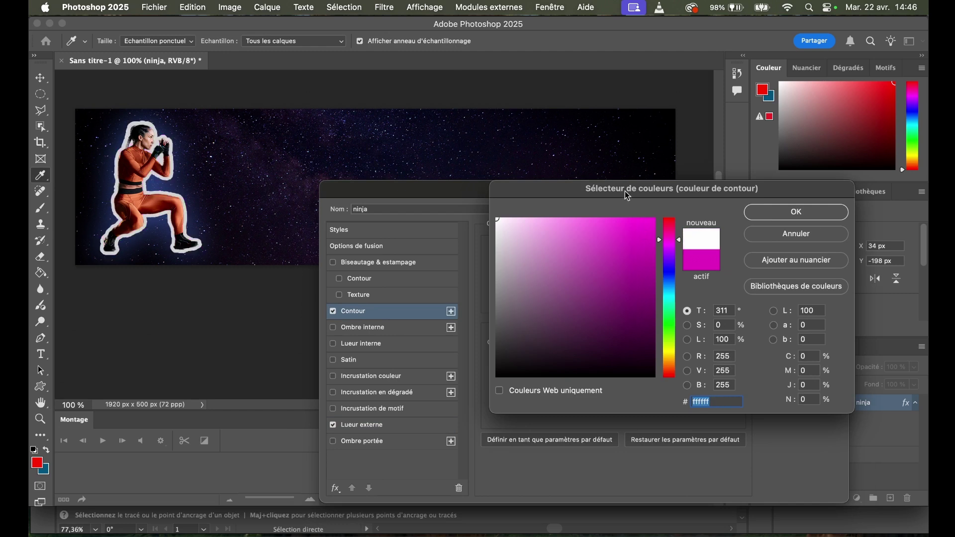
click(810, 220)
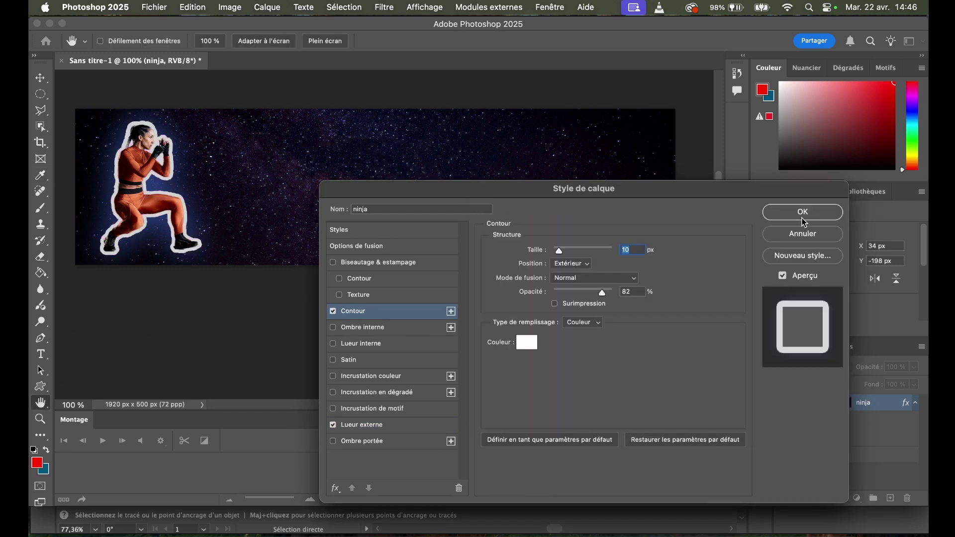
click(333, 312)
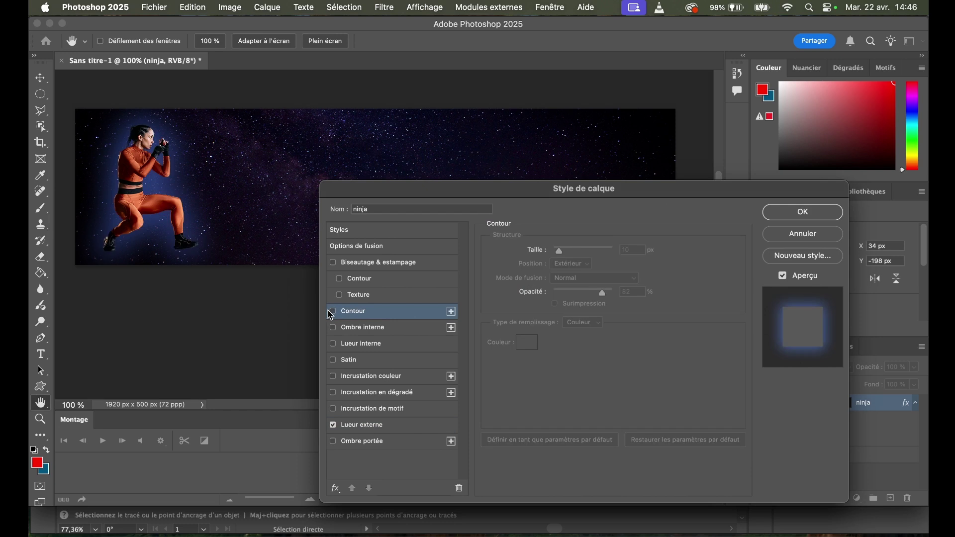
- Add a Biseautage & estampage effect to the ninja layer, adjusting its depth and the opacities of its highlights and shadows
click(333, 263)
click(373, 268)
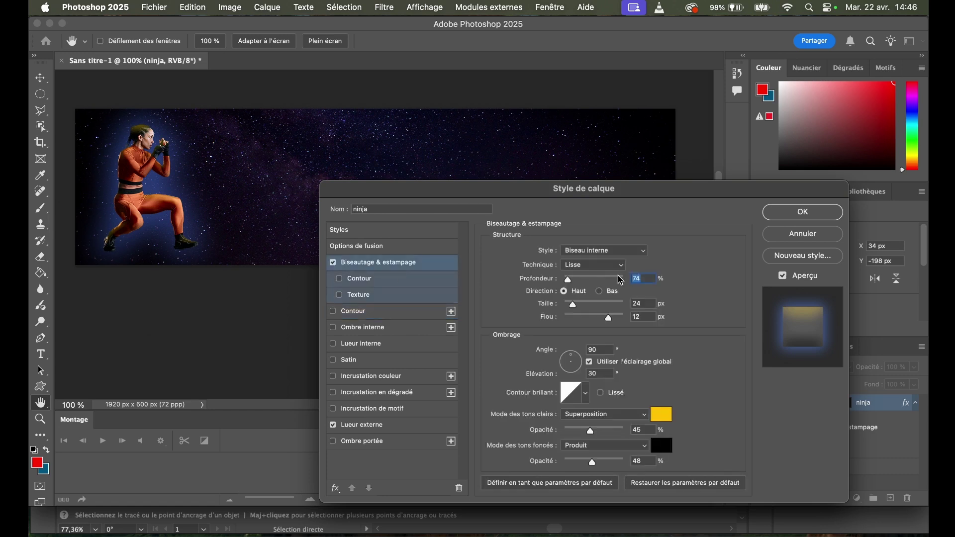
drag(568, 284, 571, 286)
mouse_move(589, 437)
mouse_down()
mouse_move(639, 434)
mouse_move(584, 434)
mouse_up()
drag(595, 468, 614, 470)
mouse_move(596, 469)
mouse_down()
mouse_move(608, 469)
mouse_move(599, 468)
mouse_up()
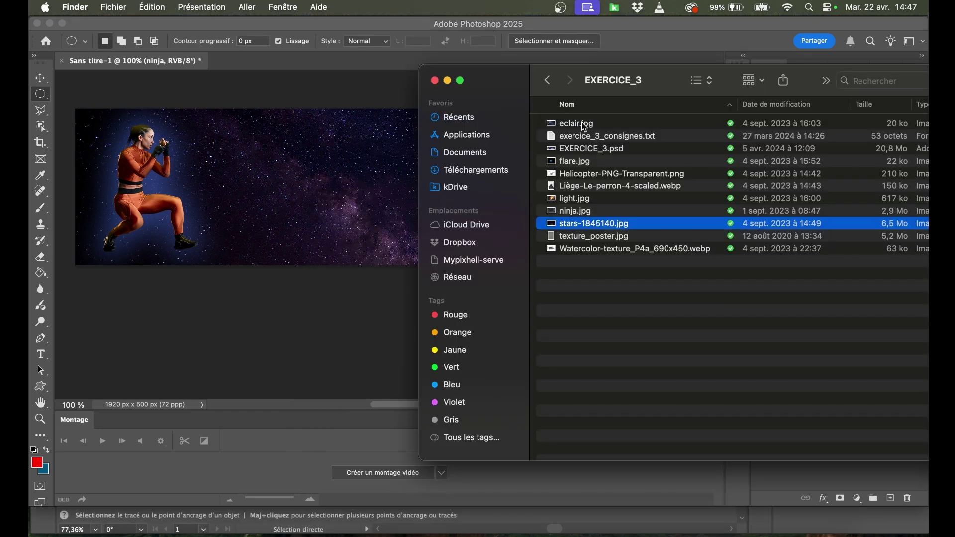
- Place eclair.jpg from the EXERCICE_3 folder over the woman, enlarged to about 415 x 488 px and rotated about 61°
drag(581, 122, 220, 171)
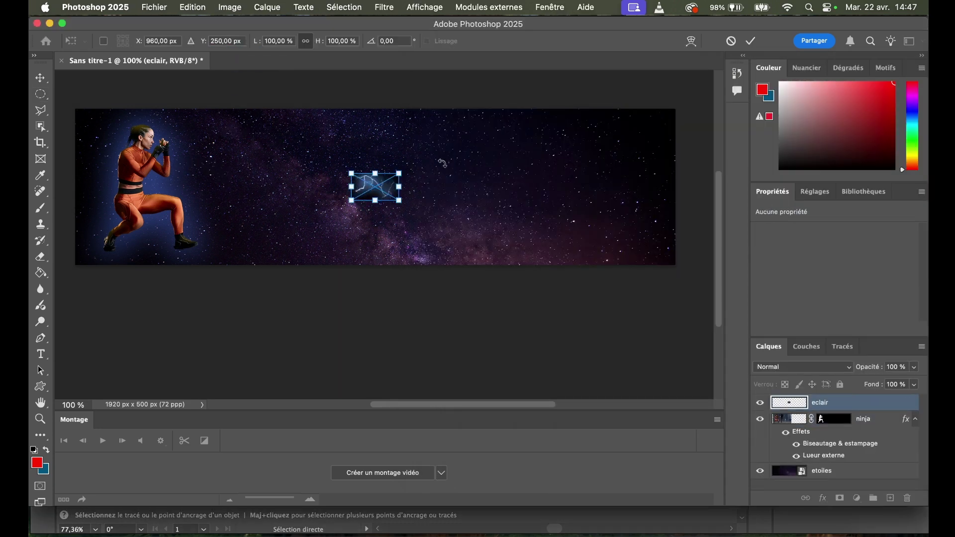
drag(346, 175, 266, 127)
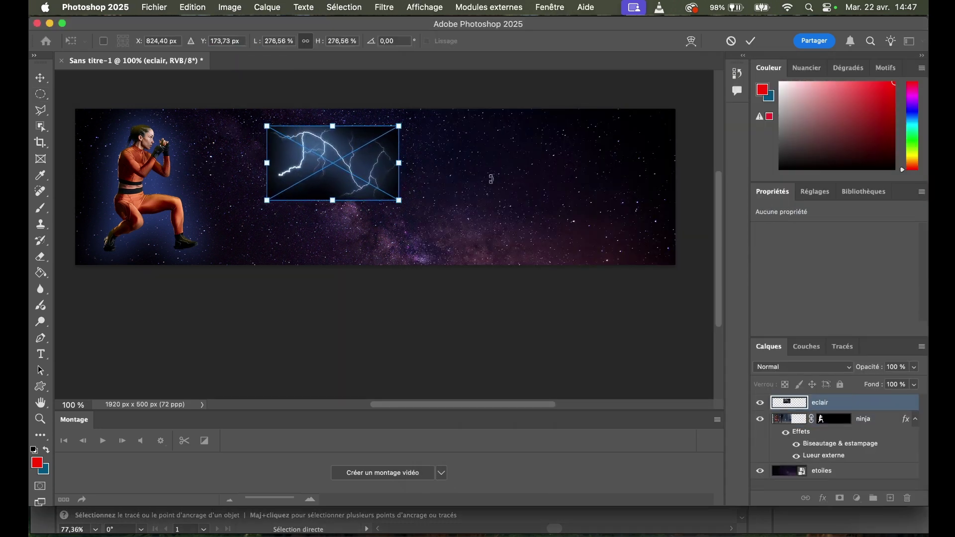
drag(379, 165, 195, 189)
key(Return)
key(m)
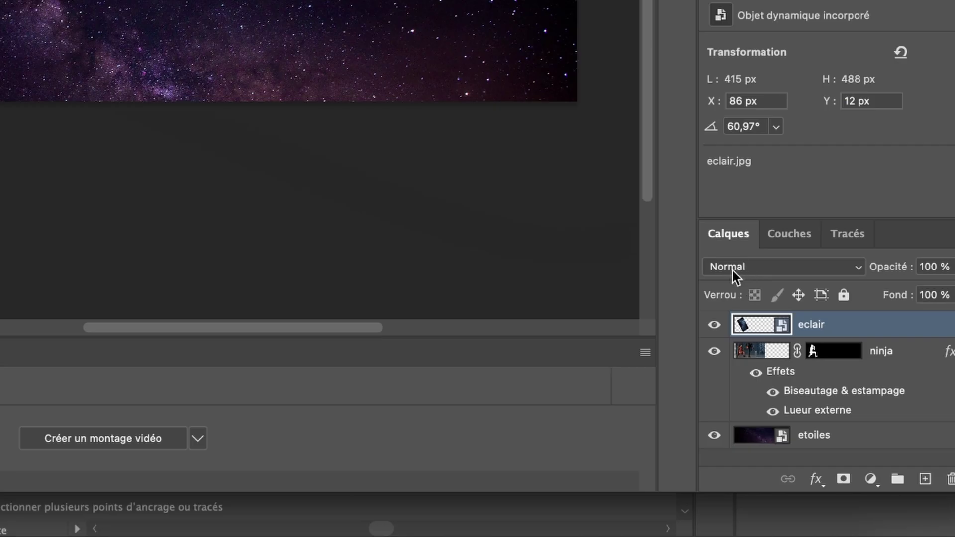
- Blend the eclair layer in Superposition mode and shift it slightly left to about X 60 px
click(784, 270)
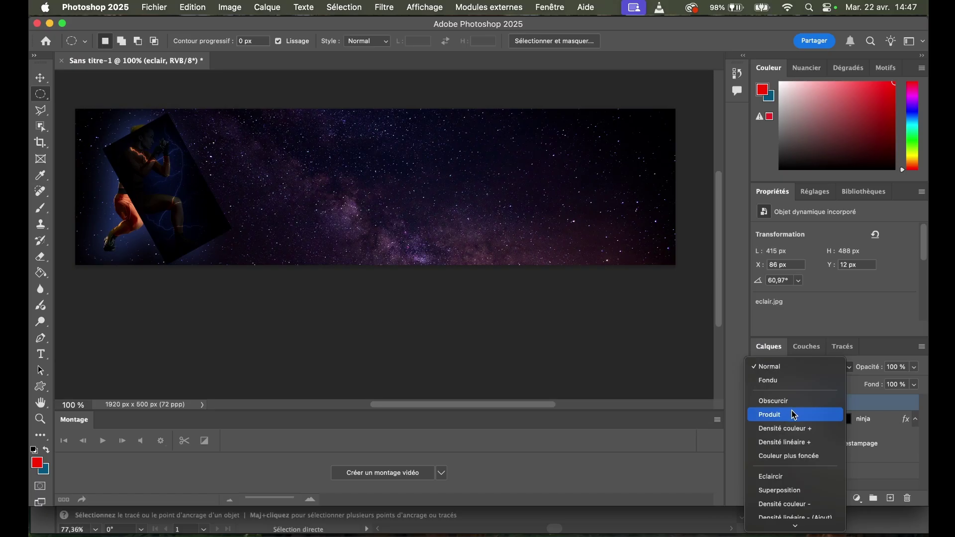
scroll(793, 434, down, 2)
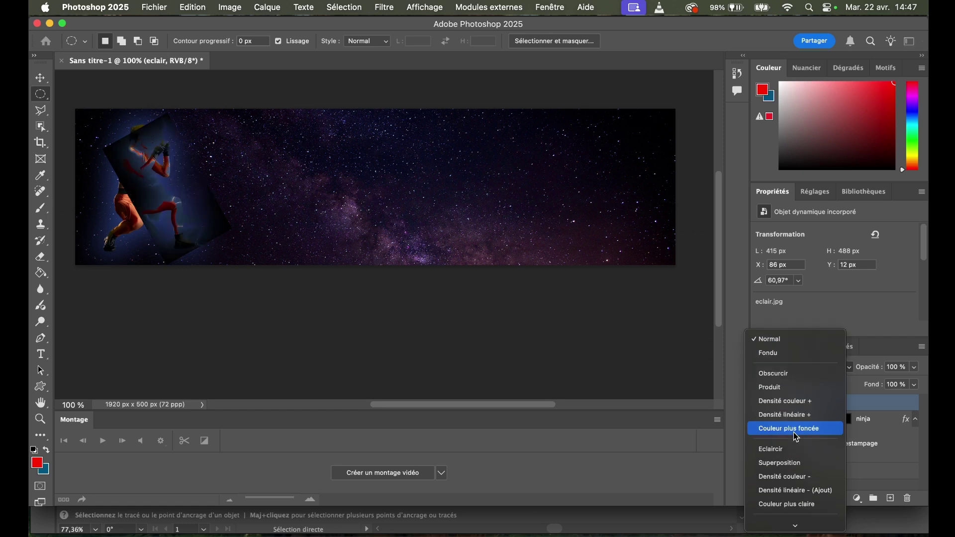
click(783, 465)
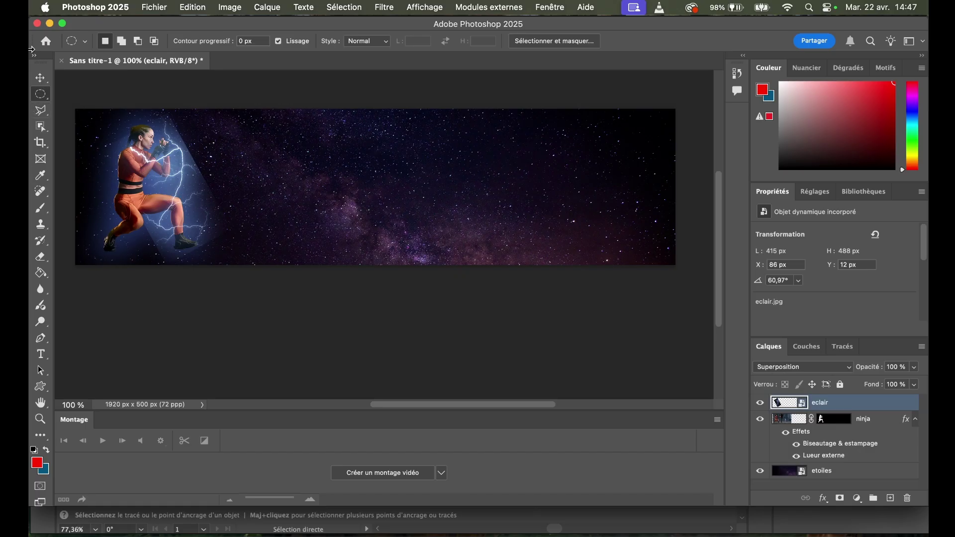
click(41, 77)
drag(189, 189, 167, 189)
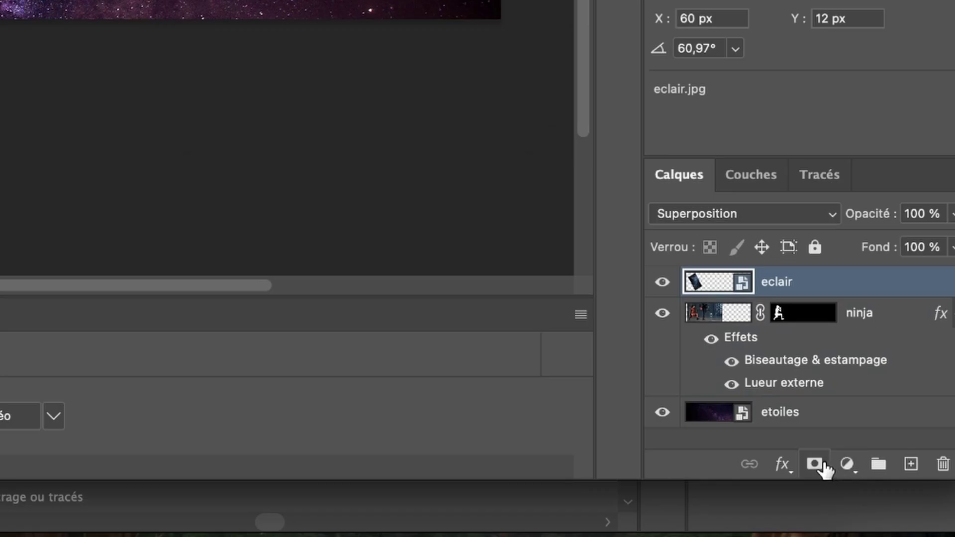
- Add a layer mask to eclair and paint out the lightning image's visible edges around the woman with a 45 px black brush
click(816, 465)
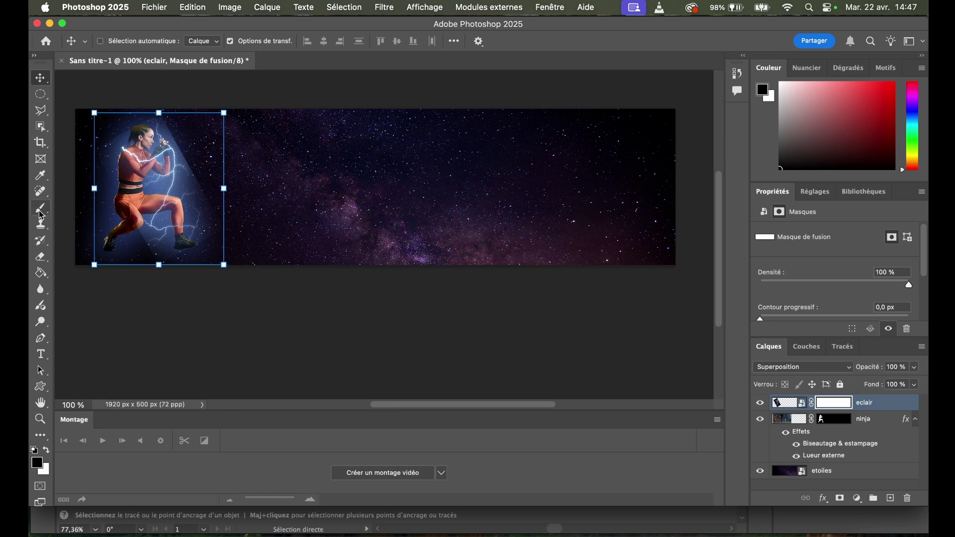
click(41, 209)
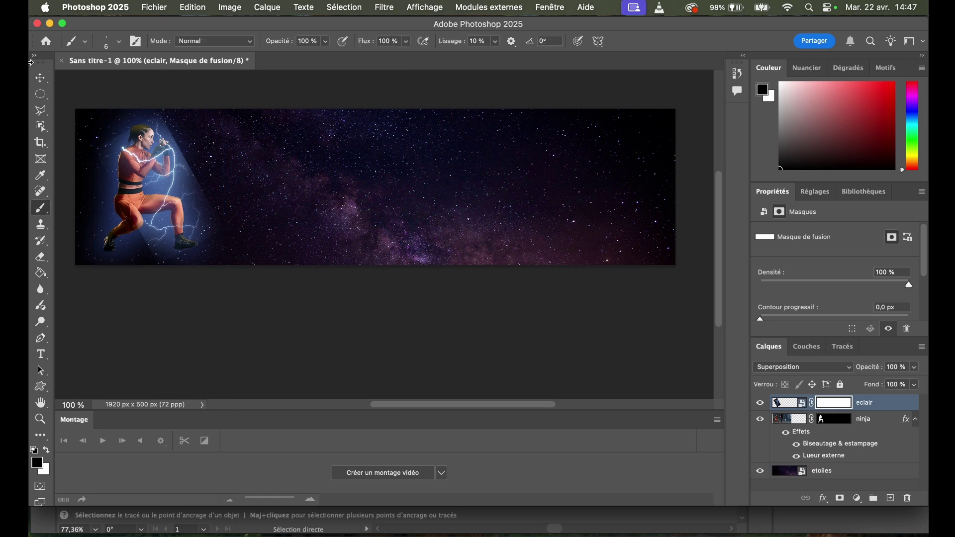
click(120, 43)
click(119, 79)
click(288, 89)
mouse_move(181, 148)
mouse_down()
mouse_move(207, 211)
mouse_move(210, 189)
mouse_move(205, 276)
mouse_move(169, 255)
mouse_move(177, 262)
mouse_move(170, 263)
mouse_move(134, 223)
mouse_up()
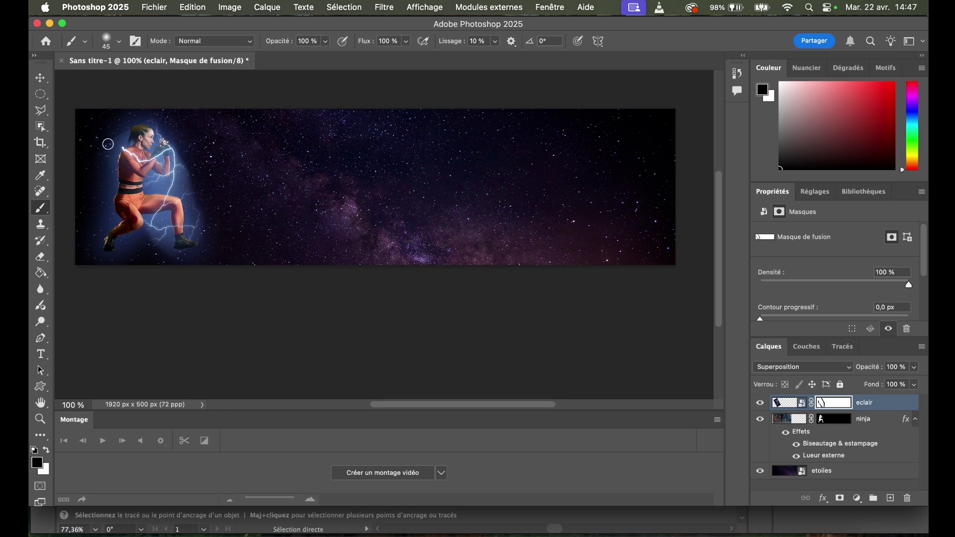
mouse_move(122, 136)
mouse_down()
mouse_move(96, 173)
mouse_move(120, 147)
mouse_move(113, 181)
mouse_move(119, 155)
mouse_move(133, 202)
mouse_up()
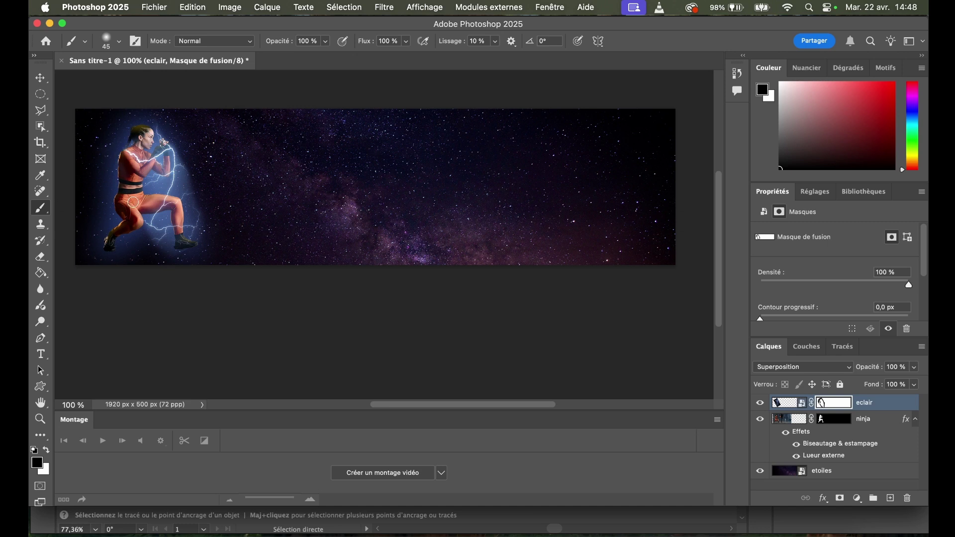
drag(159, 252, 181, 259)
click(43, 96)
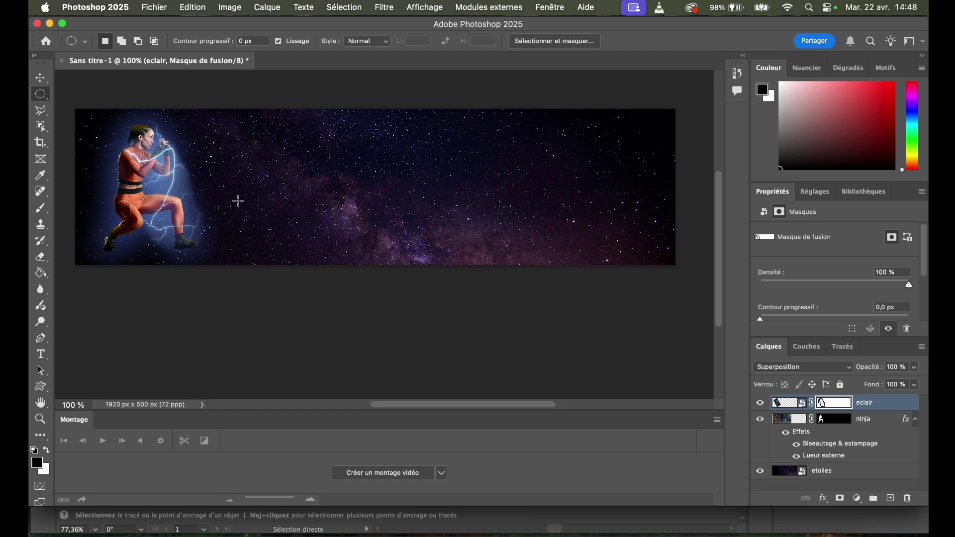
- Place flare.jpg from the EXERCICE_3 folder, scaled to about 36 %, with its light centred on the woman's hands
key(z)
click(149, 184)
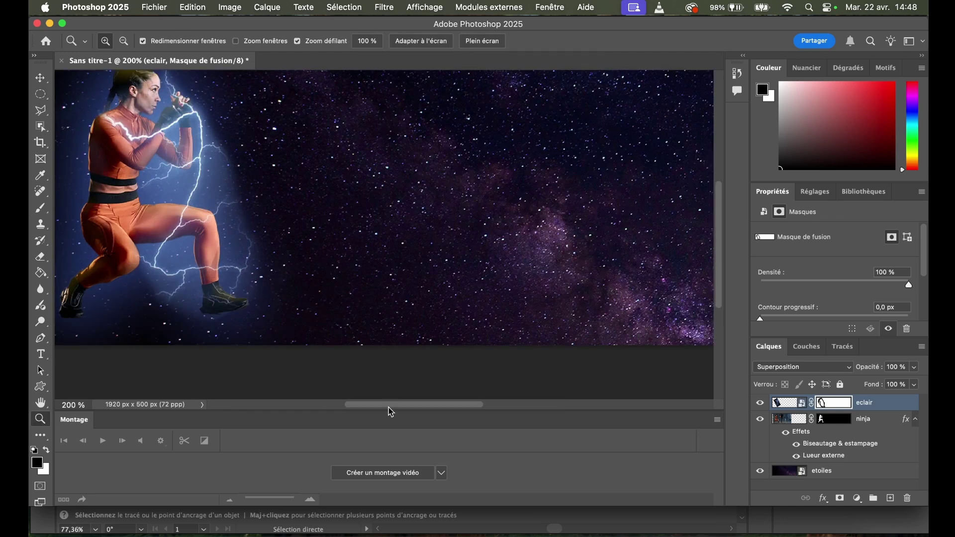
scroll(348, 324, up, 3)
scroll(348, 324, left, 3)
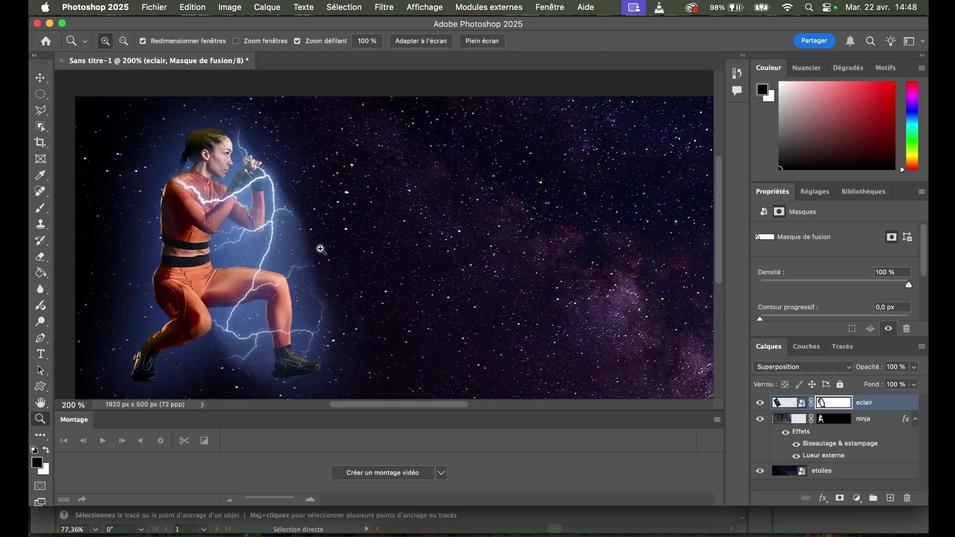
click(149, 504)
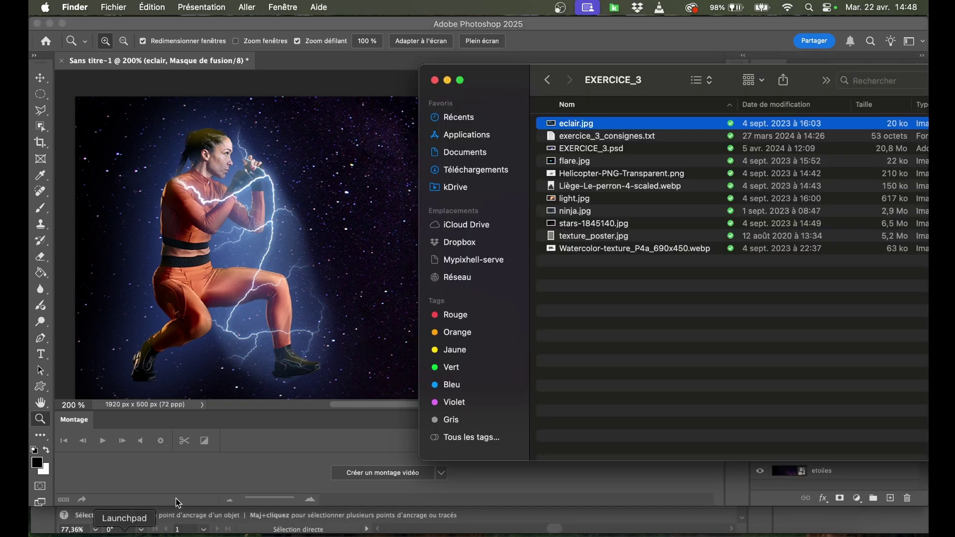
click(575, 171)
drag(577, 163, 254, 181)
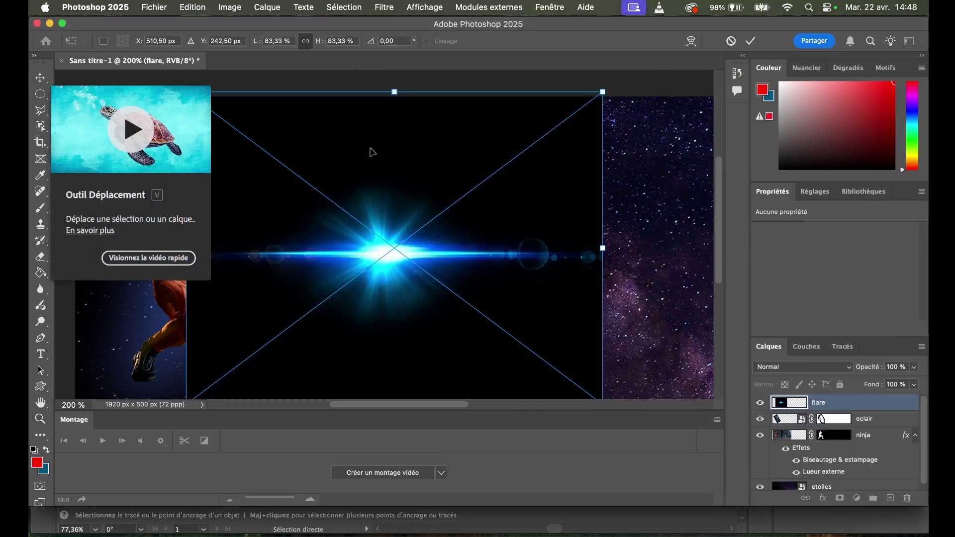
drag(604, 91, 369, 269)
drag(343, 315, 320, 141)
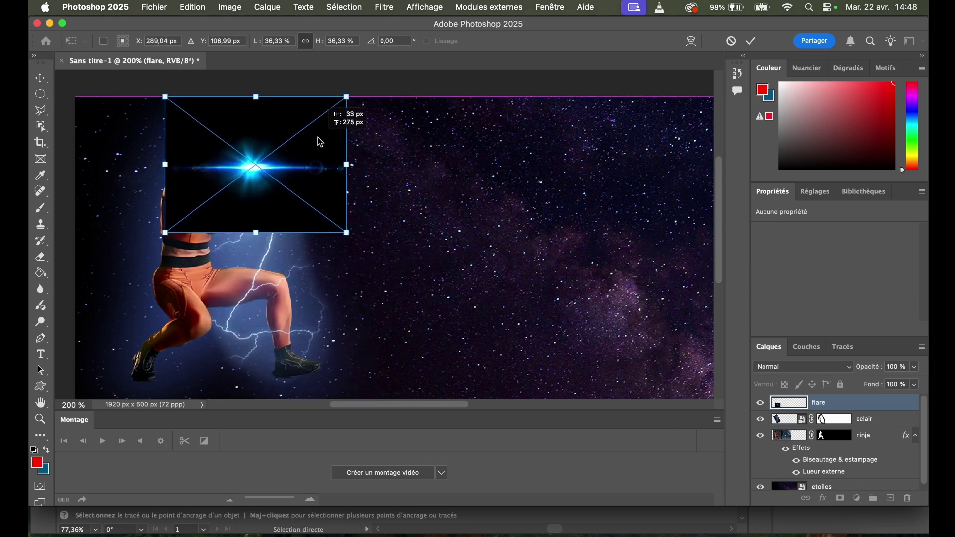
key(Return)
key(z)
- Set the flare layer's blend mode to Superposition
click(797, 369)
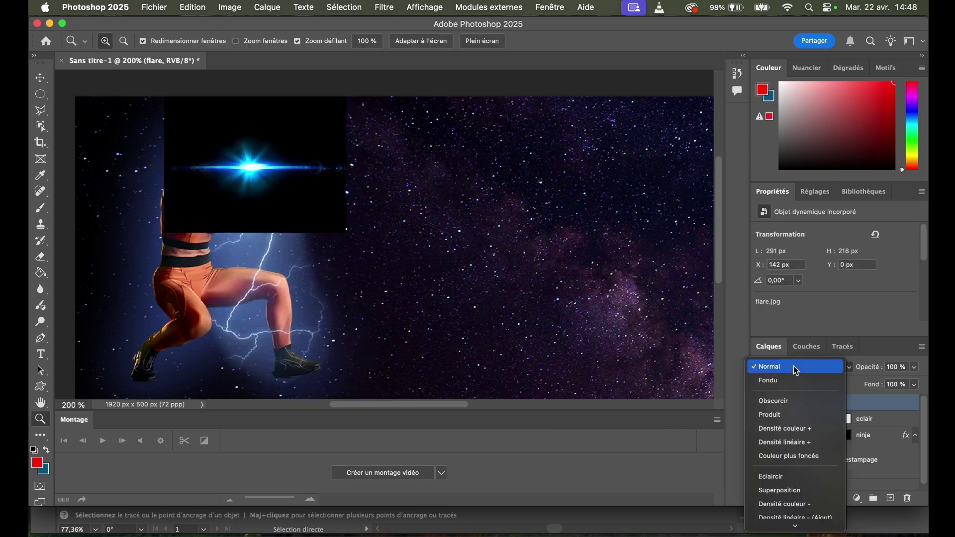
click(785, 496)
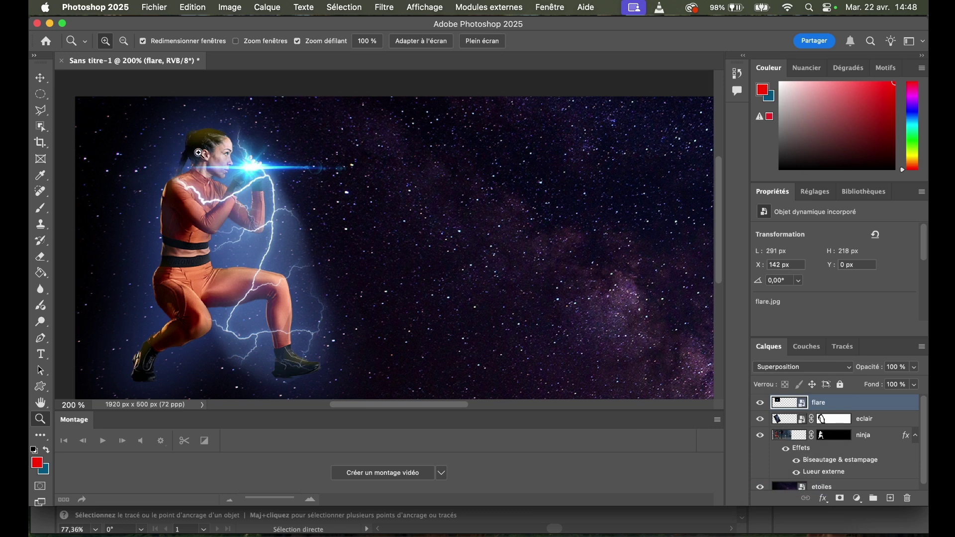
click(44, 95)
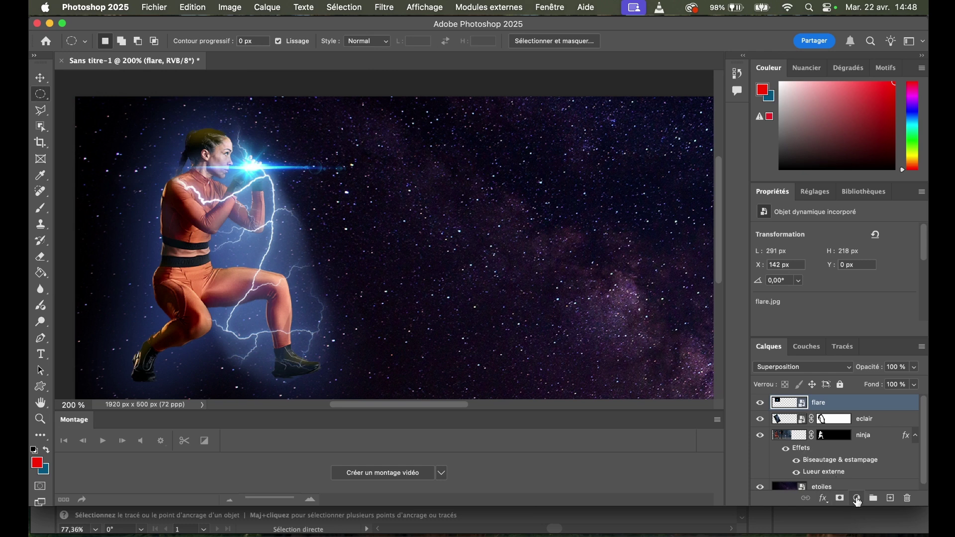
- Add a Teinte/Saturation adjustment layer clipped to the flare layer and set its Teinte to +27
click(856, 500)
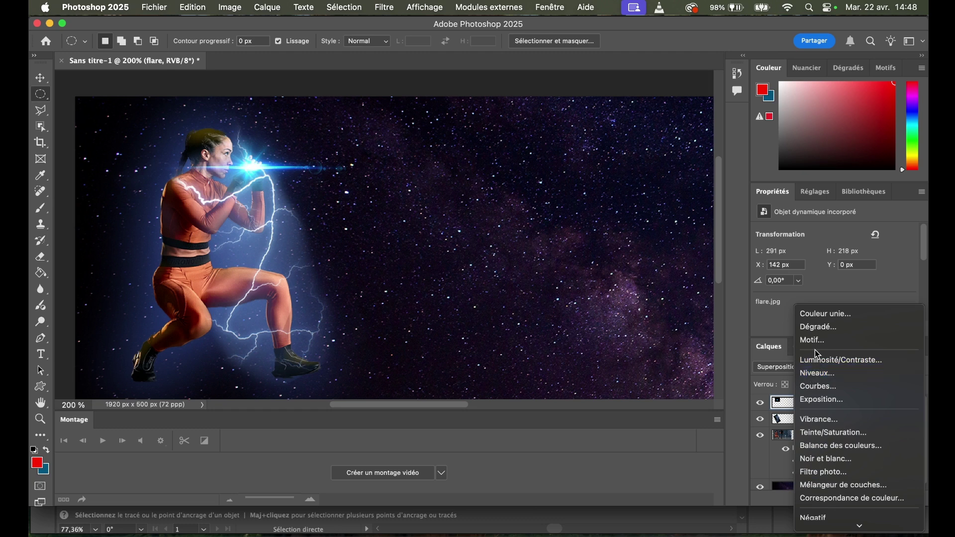
click(819, 434)
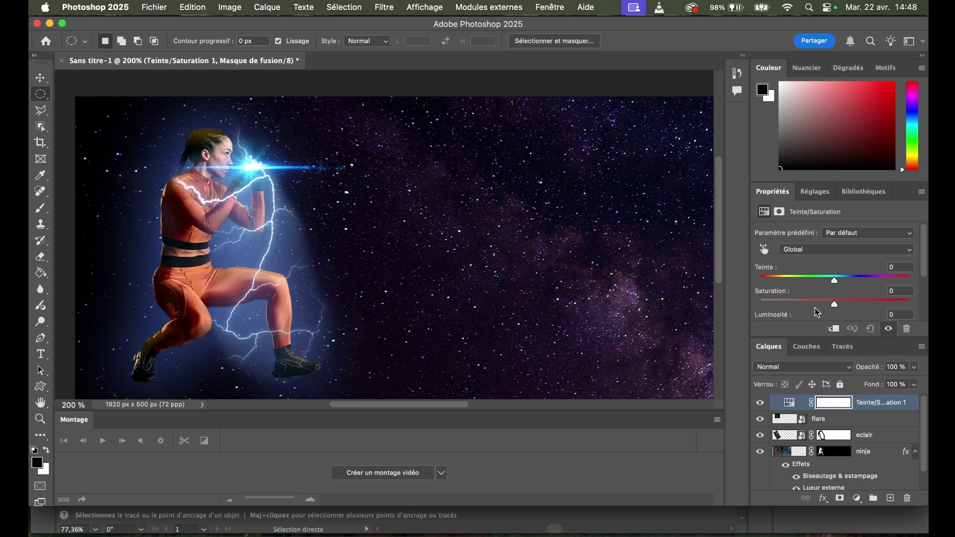
drag(838, 280, 838, 304)
mouse_move(810, 442)
mouse_down()
mouse_move(828, 448)
mouse_move(823, 497)
mouse_move(823, 414)
mouse_move(834, 433)
mouse_up()
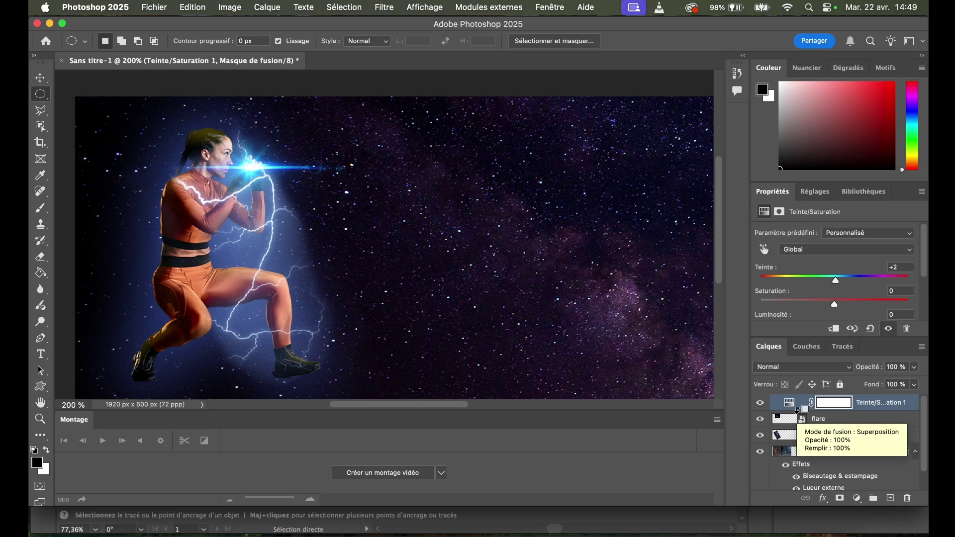
alt+click(797, 411)
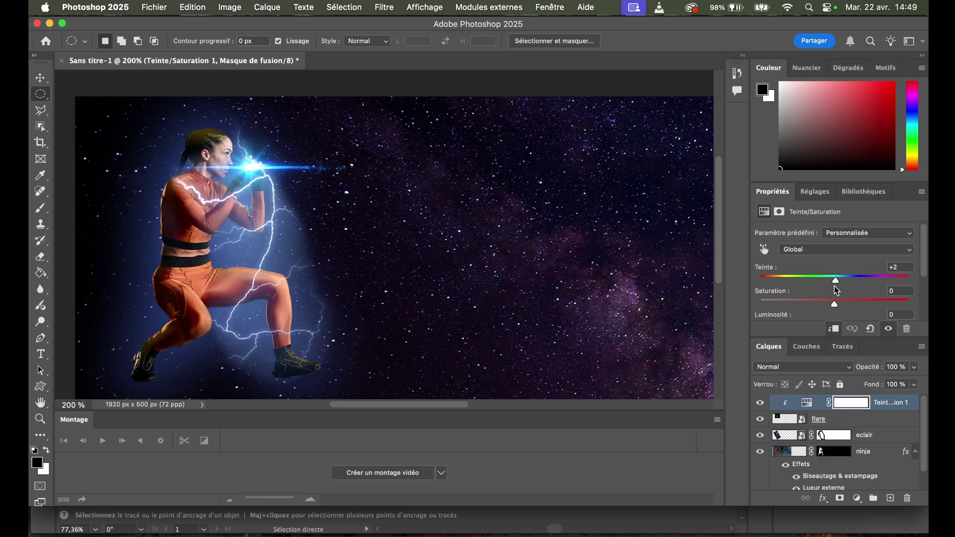
mouse_move(835, 280)
mouse_down()
mouse_move(888, 282)
mouse_move(840, 282)
mouse_move(855, 282)
mouse_up()
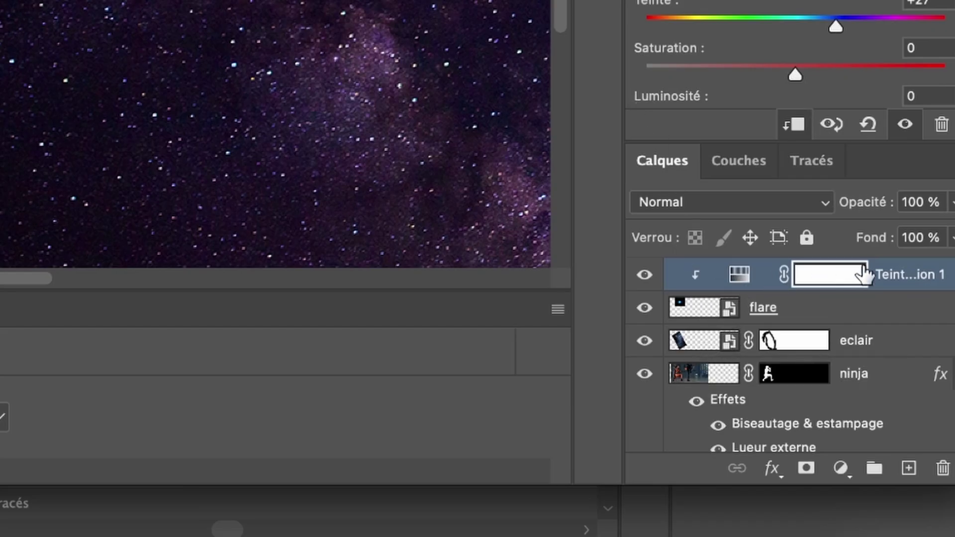
- Group the Teinte/Saturation, flare and eclair layers as MAGIE and expand the group
shift+click(694, 342)
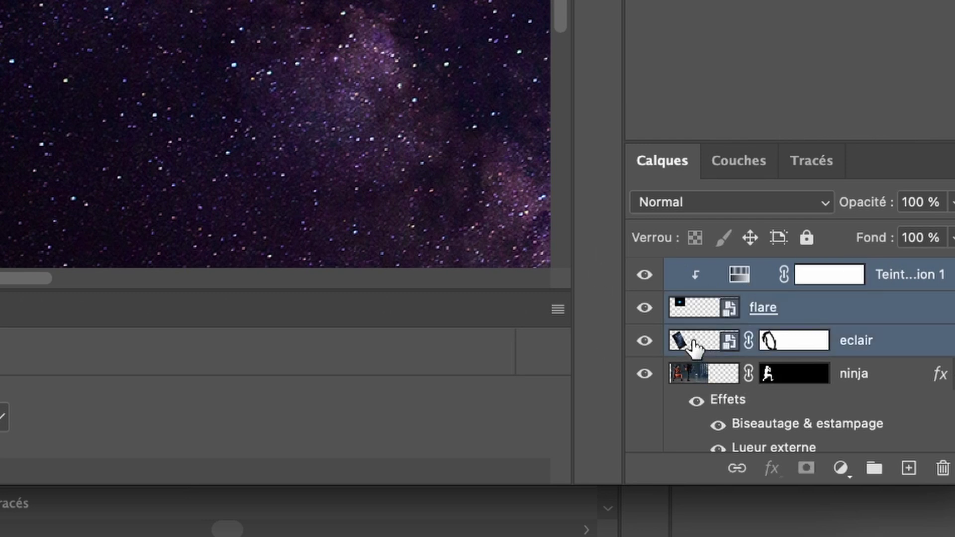
click(874, 471)
double_click(743, 275)
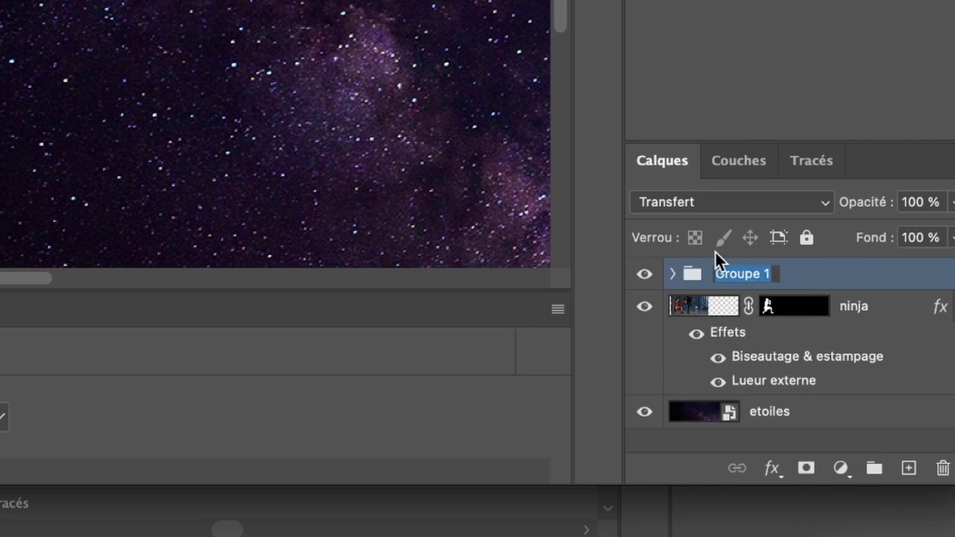
text(MAGIE)
key(Return)
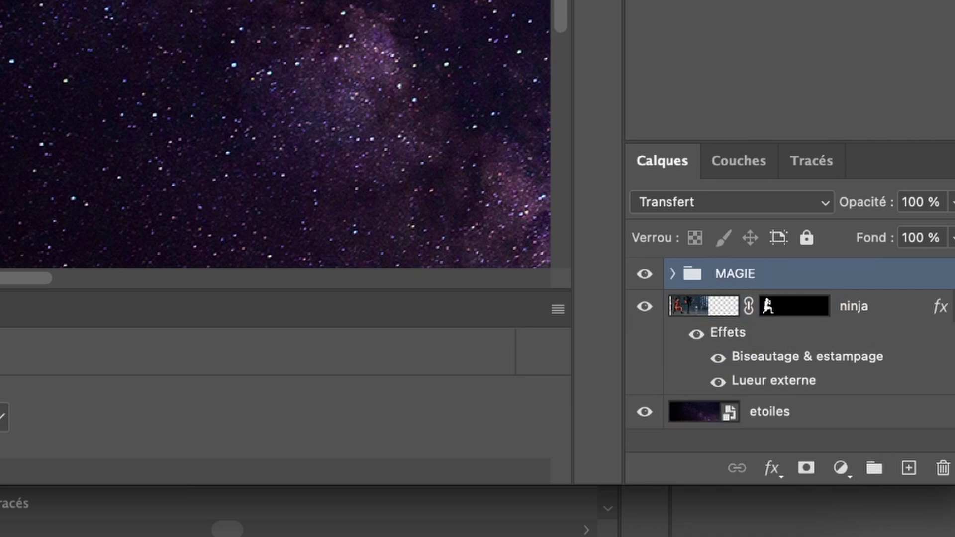
click(675, 274)
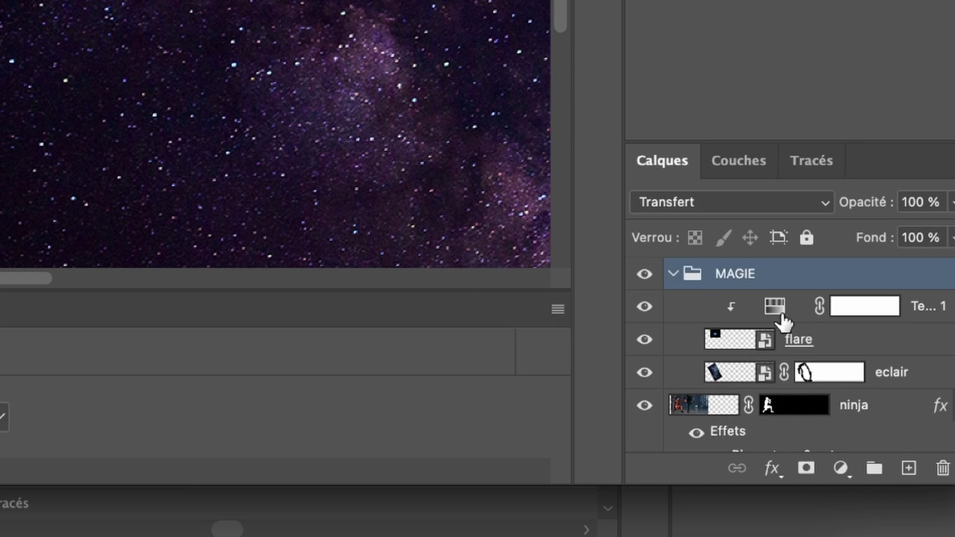
- Collapse the MAGIE group and the ninja layer's list of effects
click(673, 274)
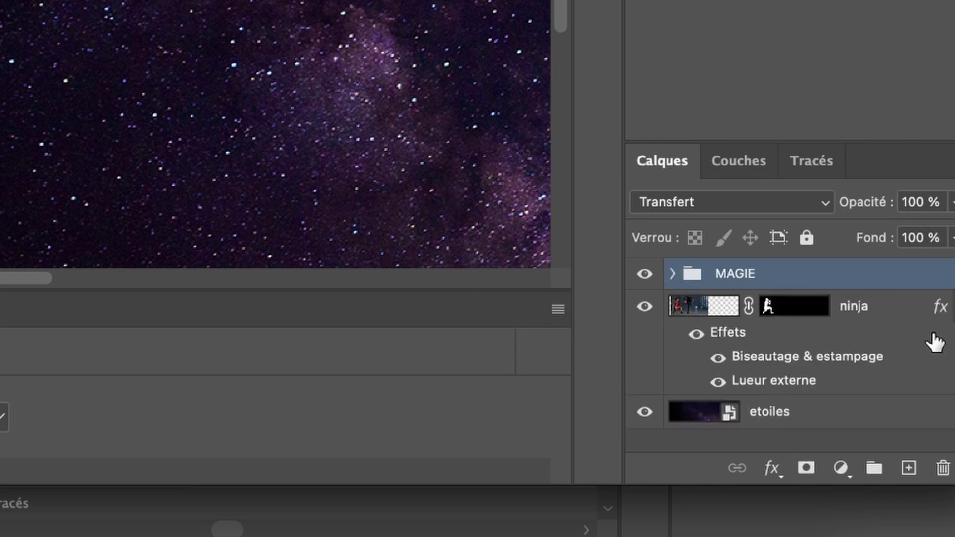
click(951, 315)
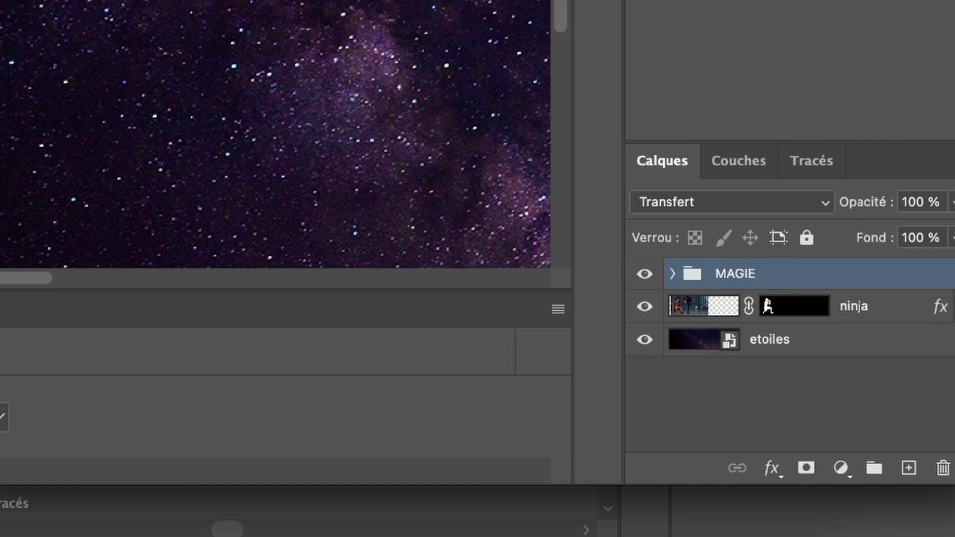
scroll(275, 134, right, 4)
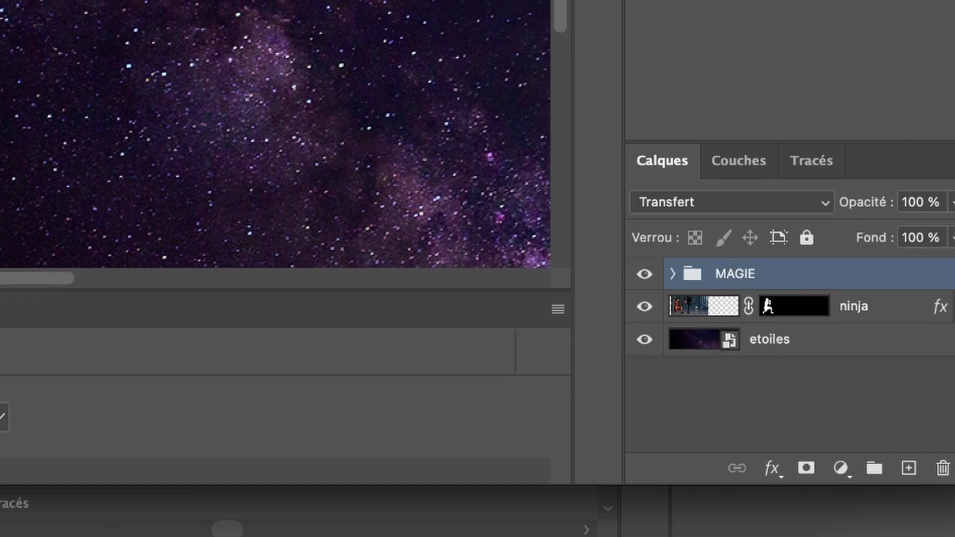
scroll(275, 134, left, 3)
scroll(275, 135, right, 3)
scroll(275, 135, right, 2)
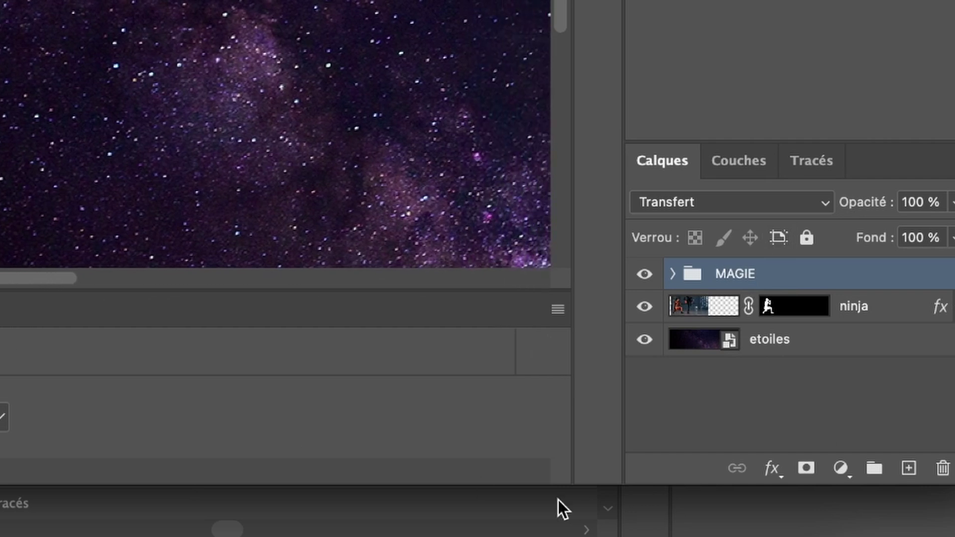
- Add a new empty layer above the MAGIE group and name it BG_TEXTE
click(910, 473)
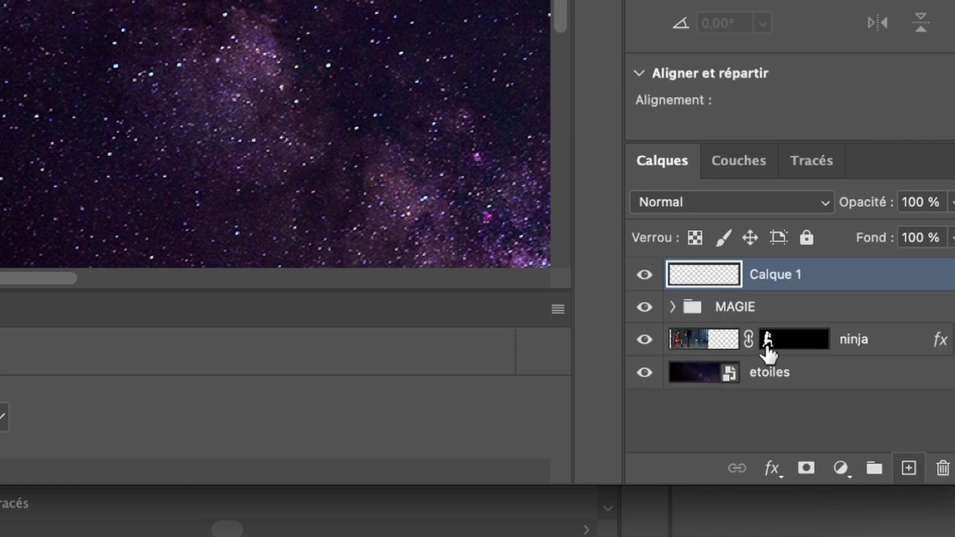
double_click(775, 276)
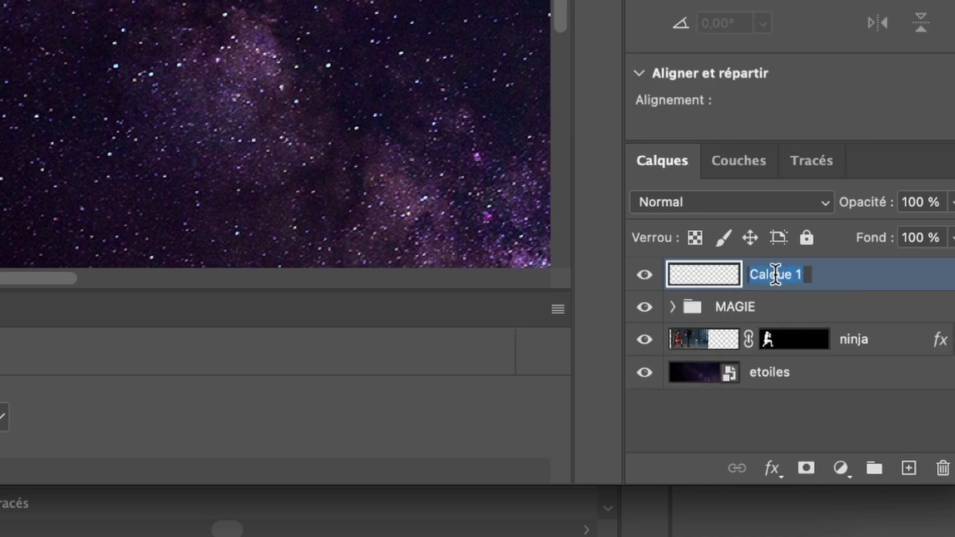
text(BG)
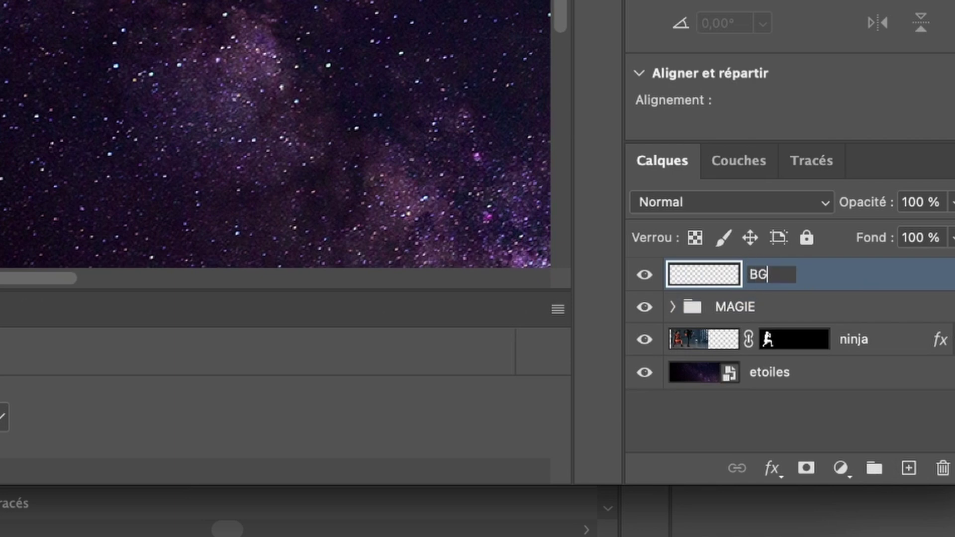
text(_TEXTE)
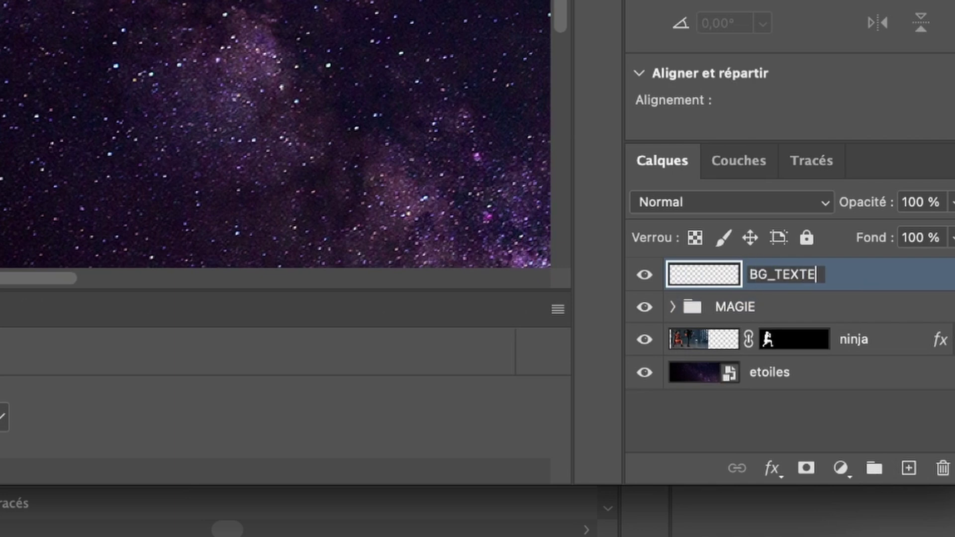
key(Return)
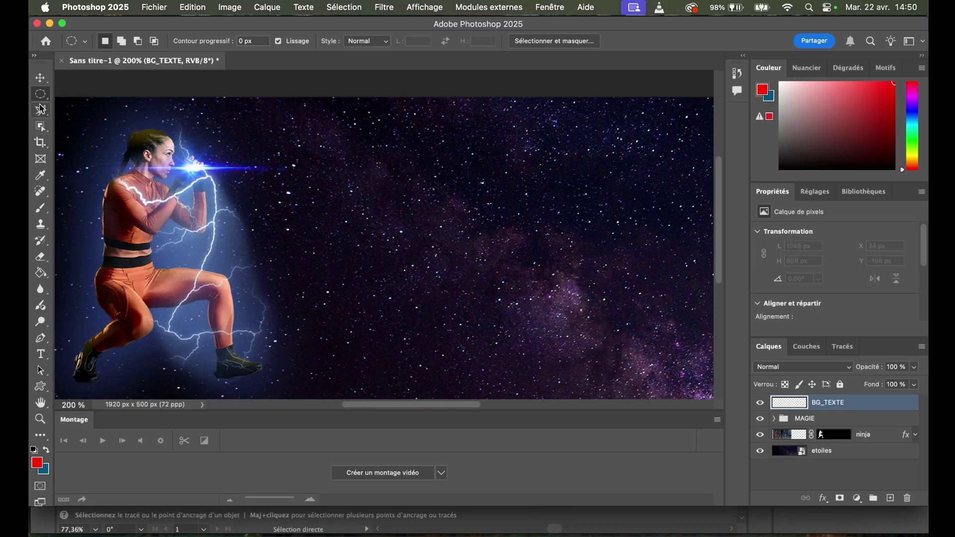
- Outline an irregular six-sided selection of about 607 x 367 px over the stars beside the woman with the Lasso polygonal tool
click(43, 111)
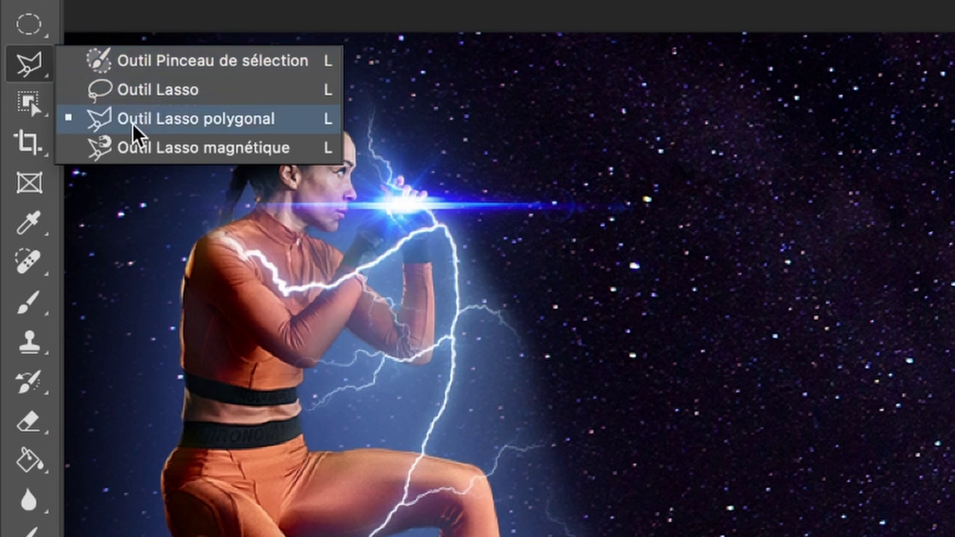
click(163, 123)
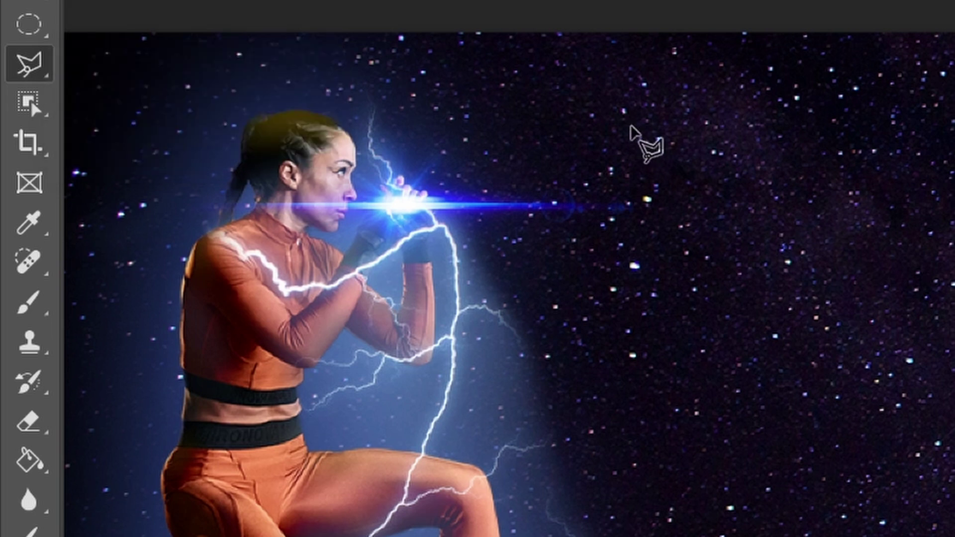
click(320, 136)
click(317, 342)
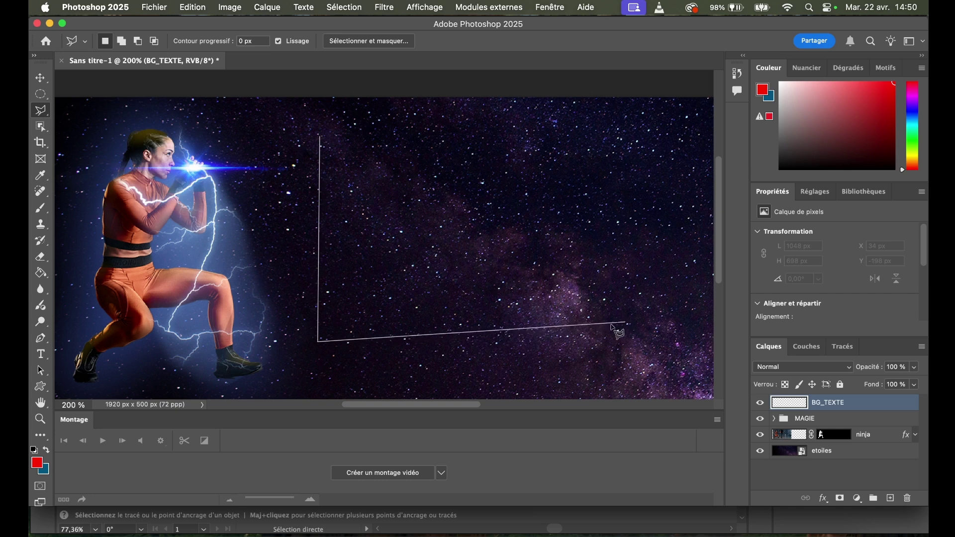
click(592, 310)
click(588, 239)
click(696, 217)
click(666, 113)
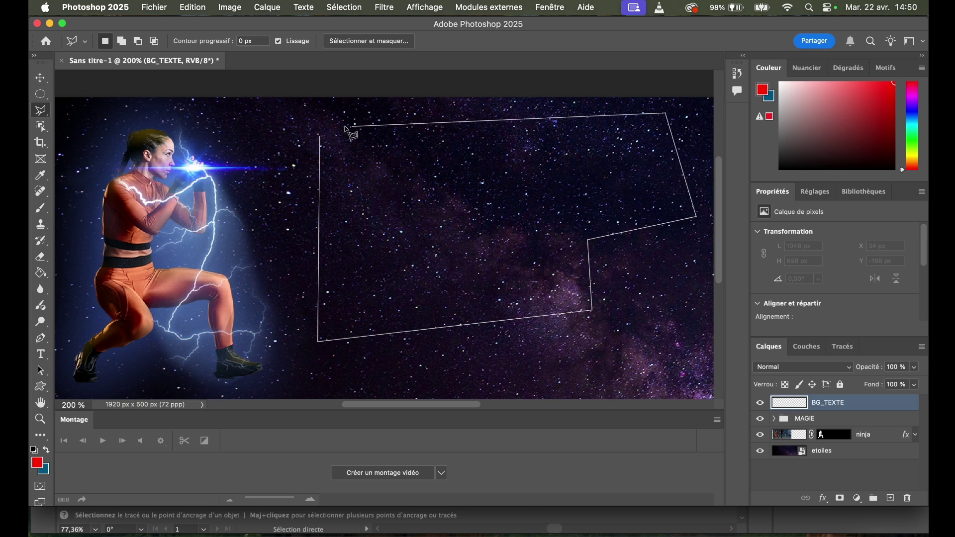
click(321, 139)
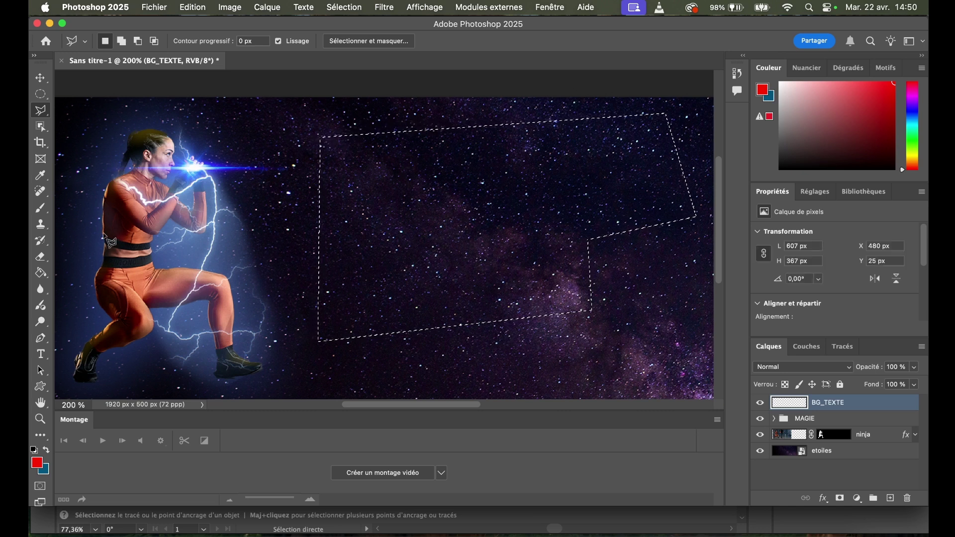
- Fill the polygonal selection on BG_TEXTE with a magenta foreground colour and deselect it
click(38, 467)
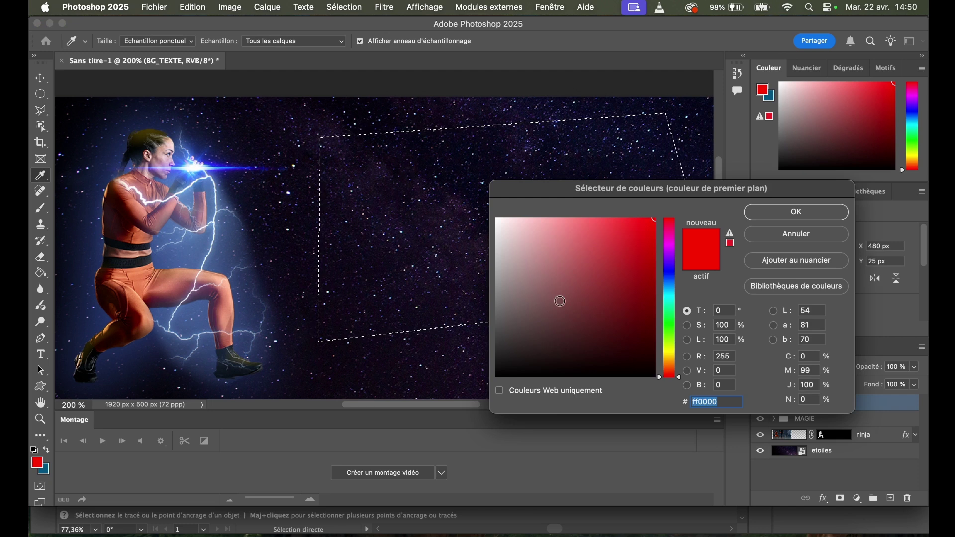
click(670, 240)
click(796, 212)
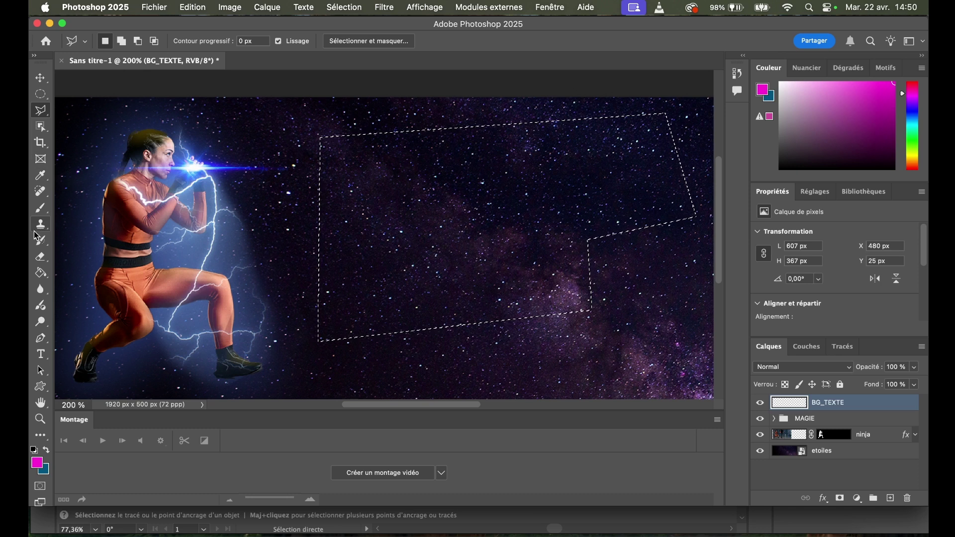
click(44, 274)
click(374, 174)
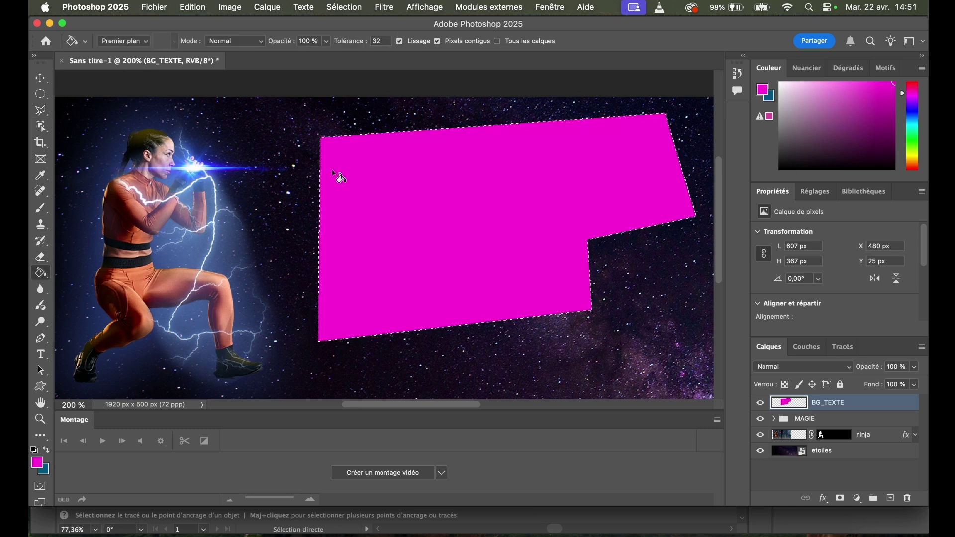
click(46, 98)
click(233, 162)
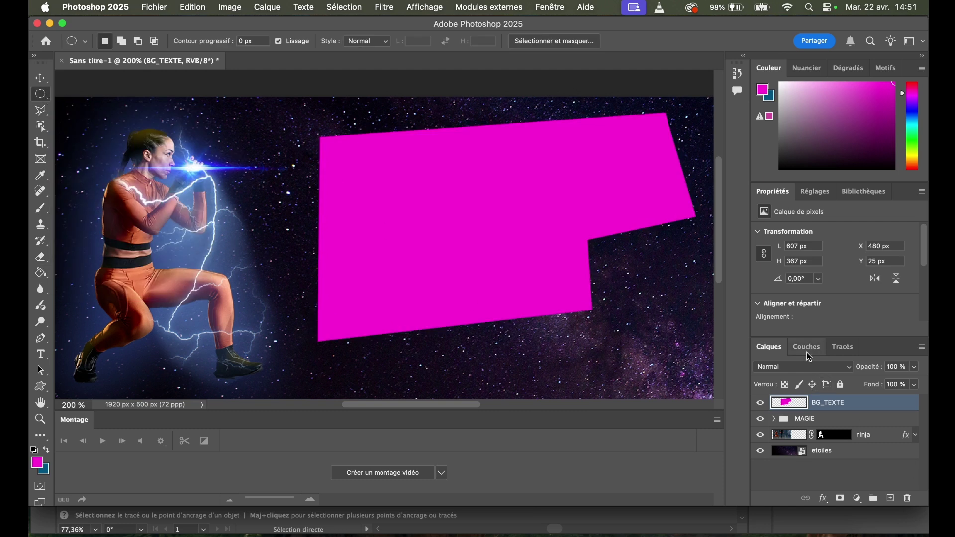
- Preview several blend modes on the BG_TEXTE layer and set it to Lumière tamisée
click(806, 366)
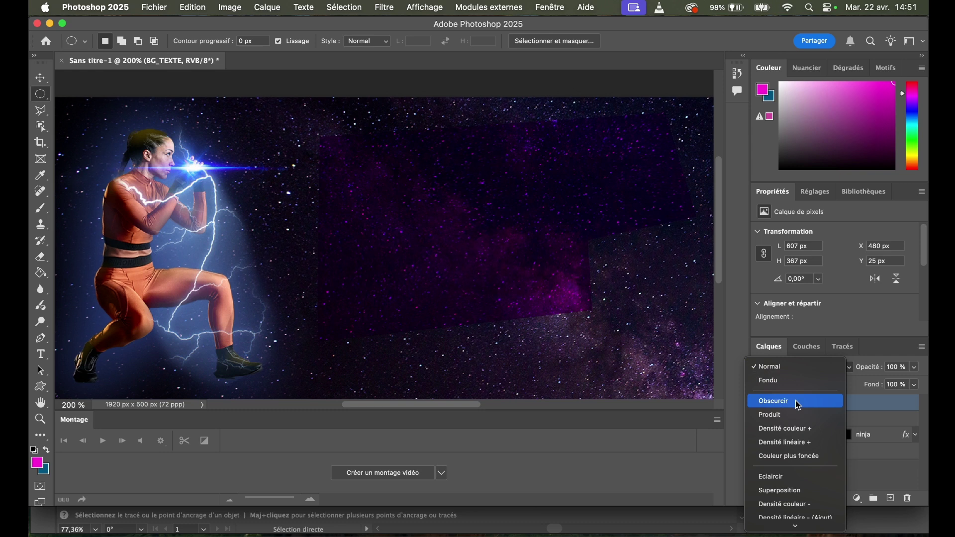
scroll(801, 428, down, 2)
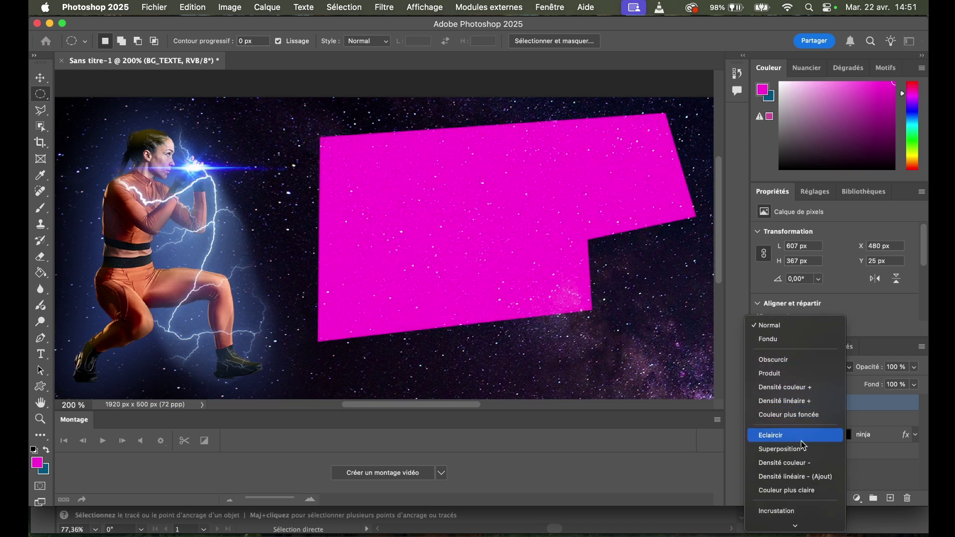
scroll(802, 440, down, 4)
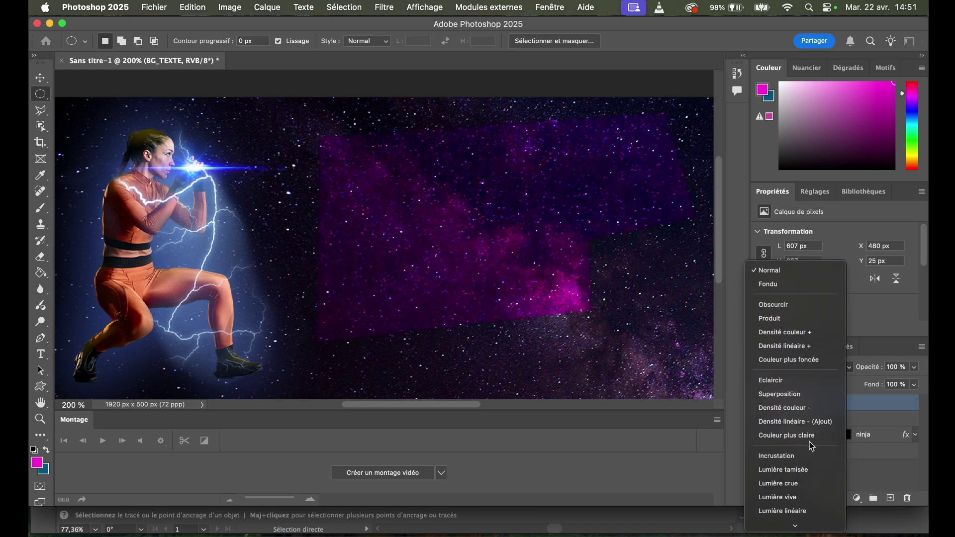
scroll(813, 456, down, 2)
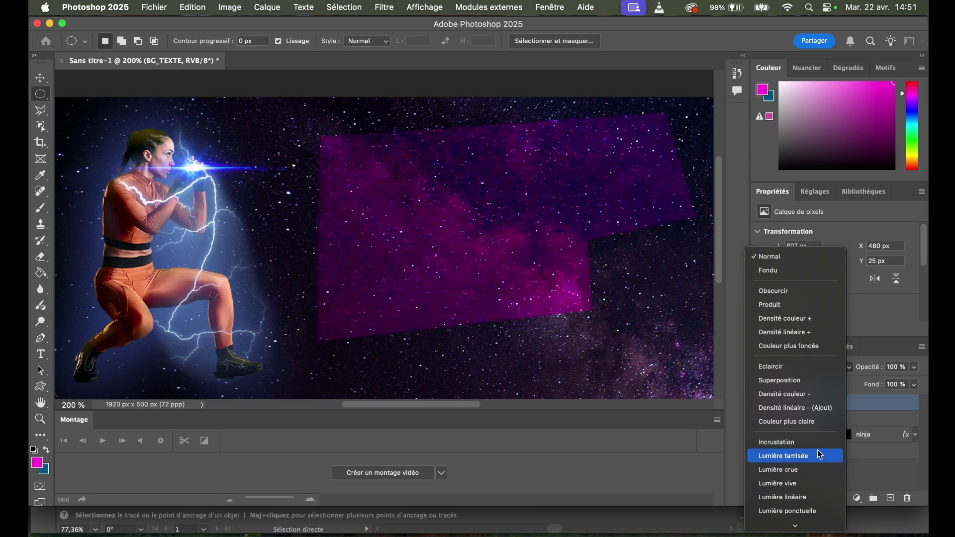
scroll(796, 487, down, 3)
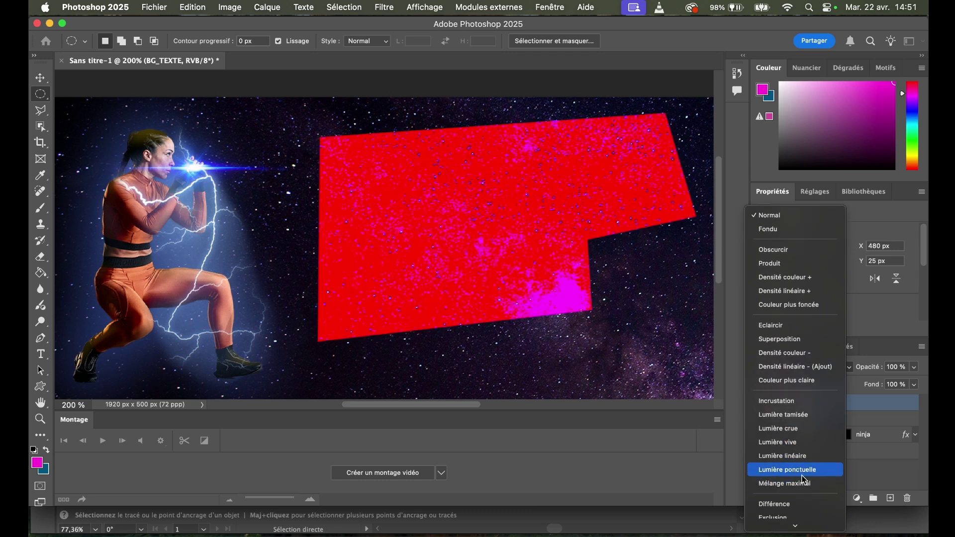
scroll(802, 490, down, 2)
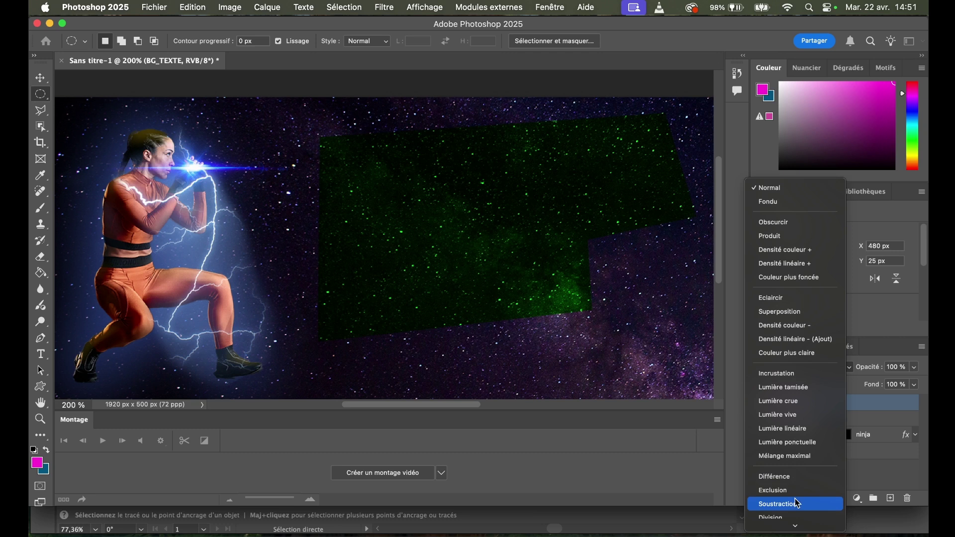
scroll(797, 503, down, 2)
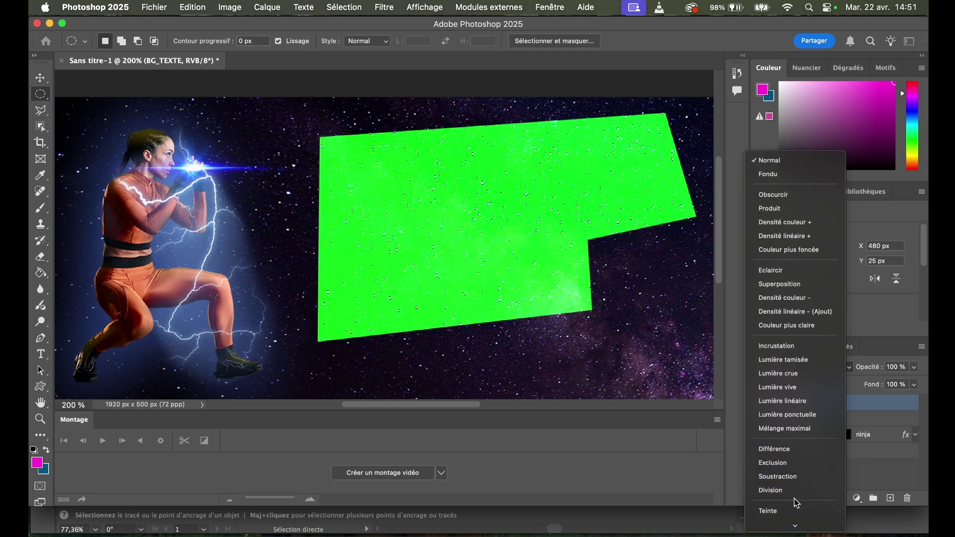
scroll(796, 505, down, 2)
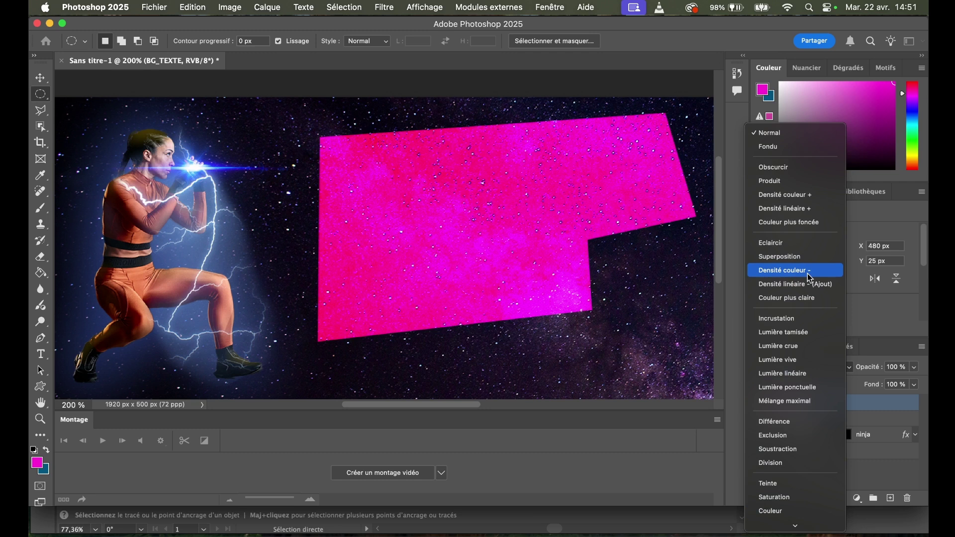
click(796, 332)
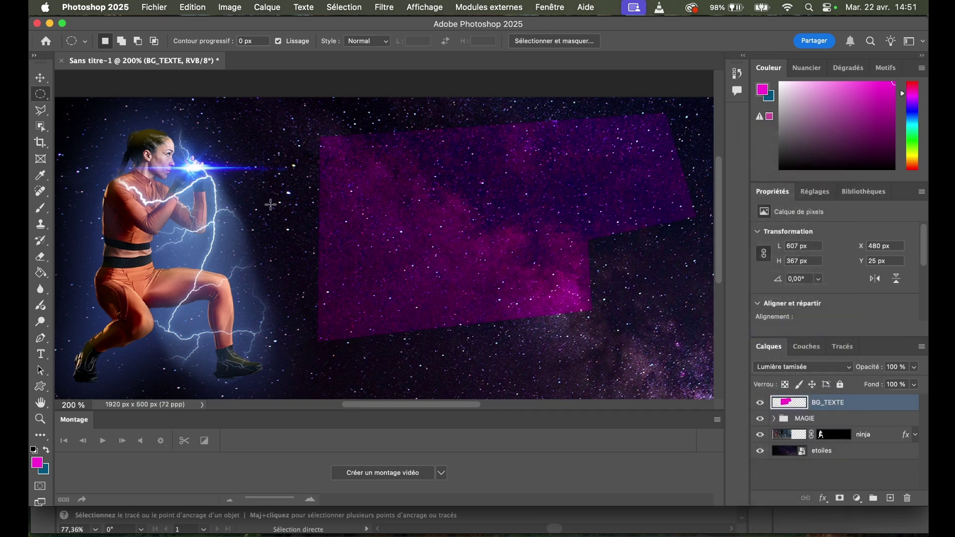
- Create a text box over the upper part of the magenta shape containing the word SOIREE
scroll(448, 188, up, 1)
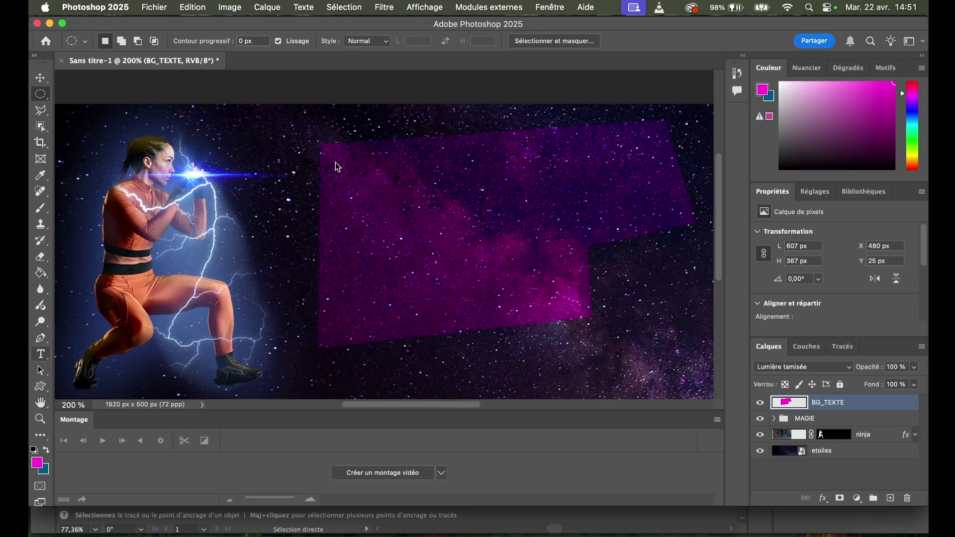
drag(337, 163, 613, 234)
text(SOI)
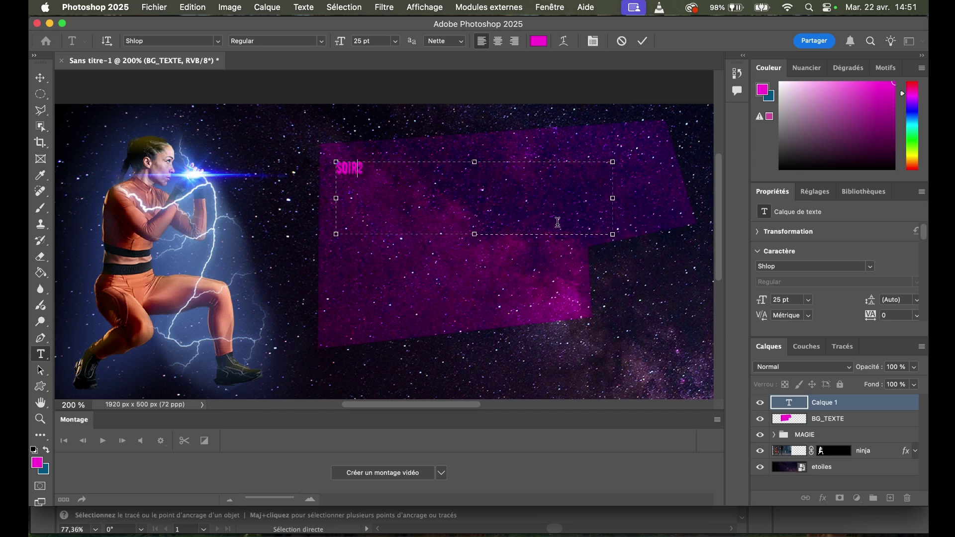
text(REE)
- Set the whole SOIREE text to white and its font size to 150 pt
key(super+a)
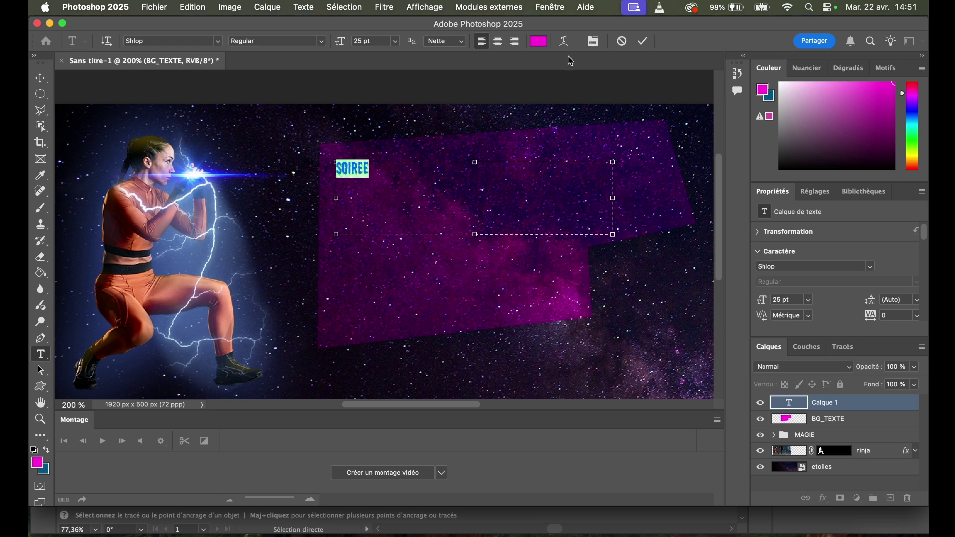
click(769, 118)
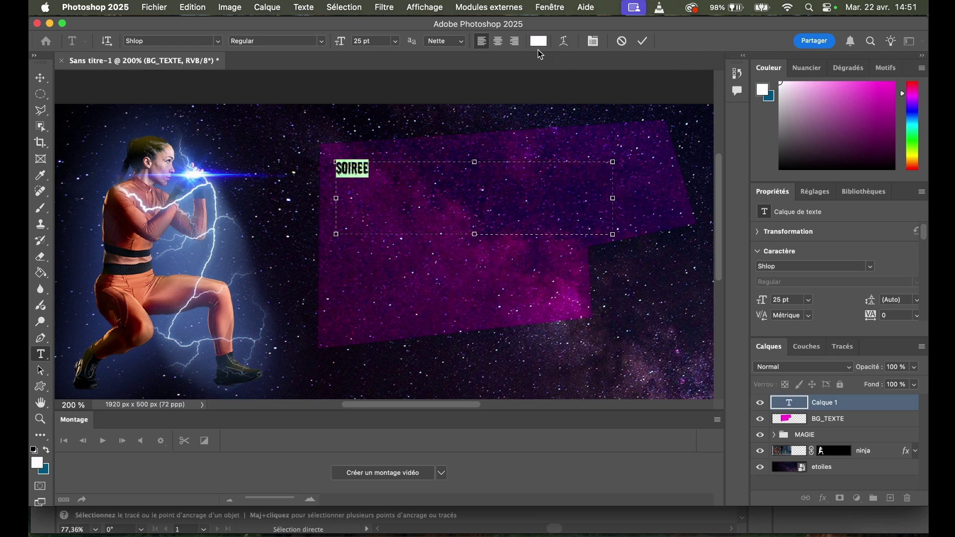
click(396, 41)
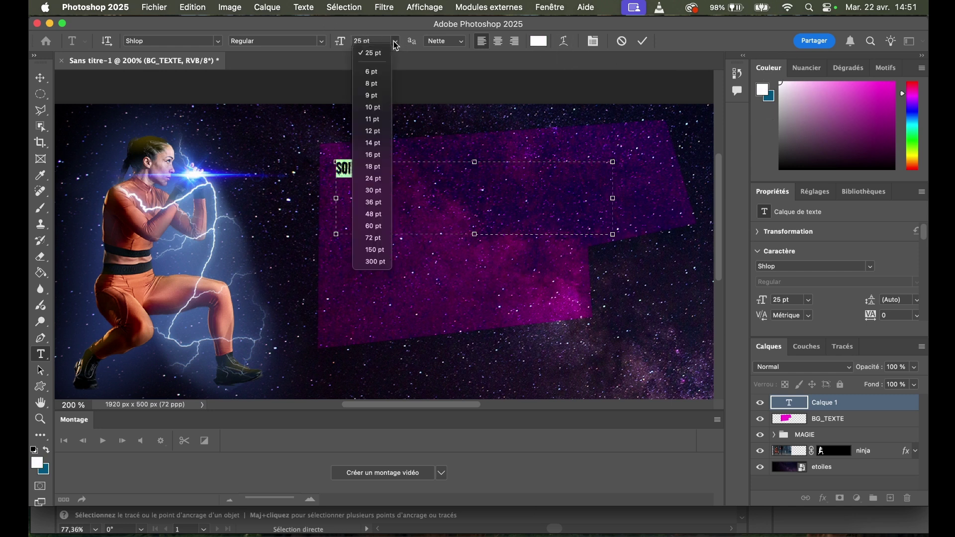
click(378, 191)
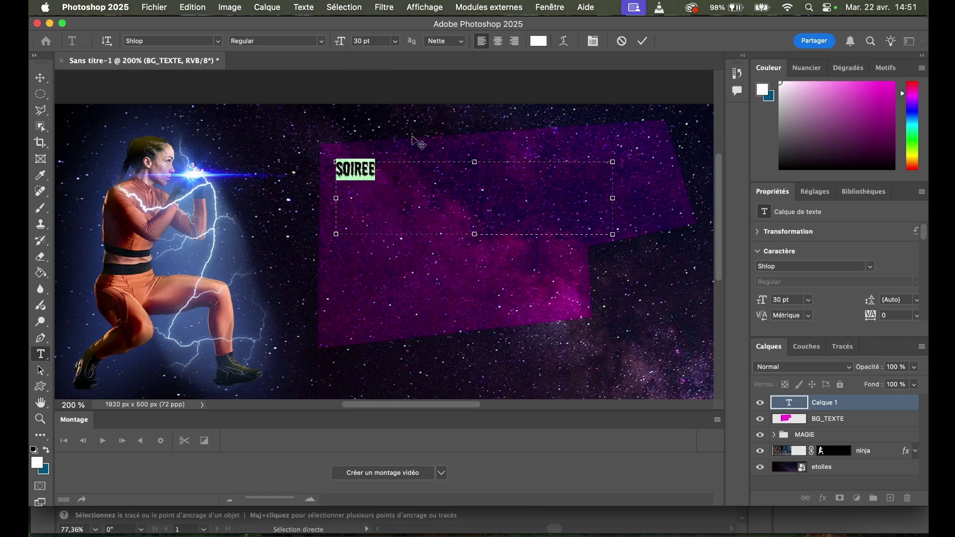
click(396, 41)
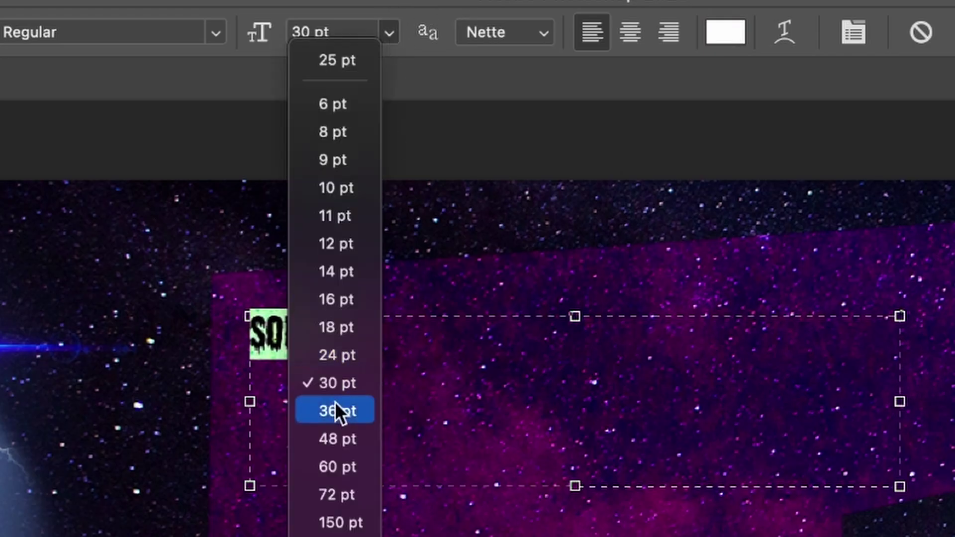
click(357, 522)
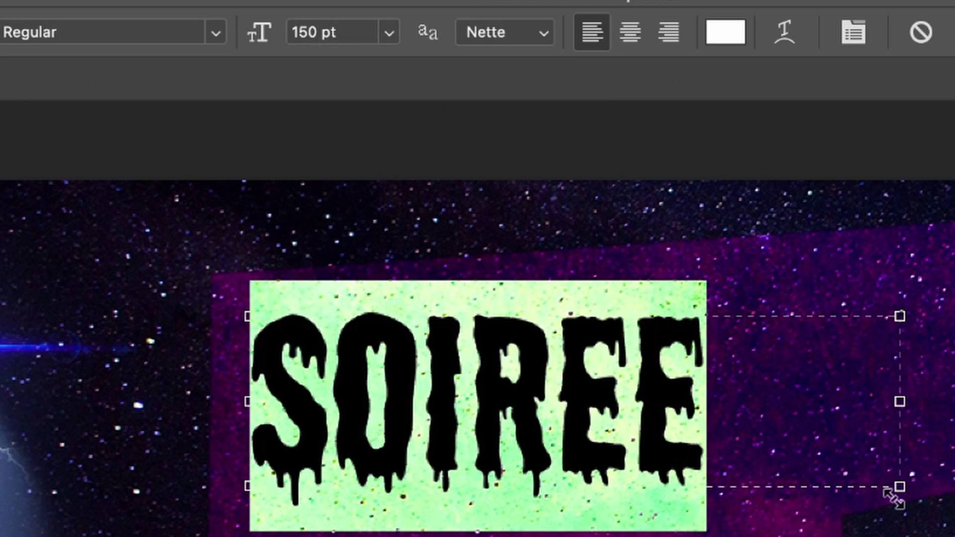
- Rotate the SOIREE text box to -4.52° and reposition it within the upper part of the magenta shape
click(40, 78)
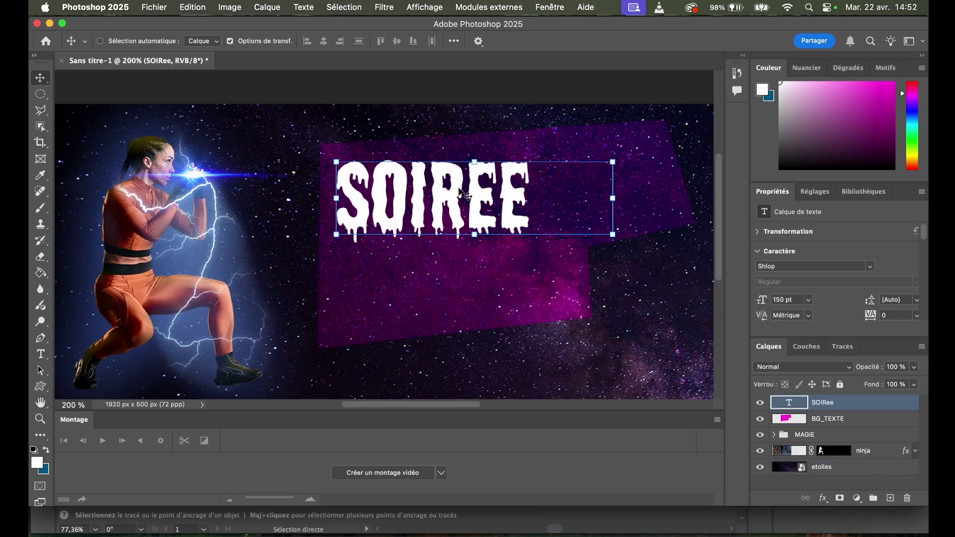
click(619, 152)
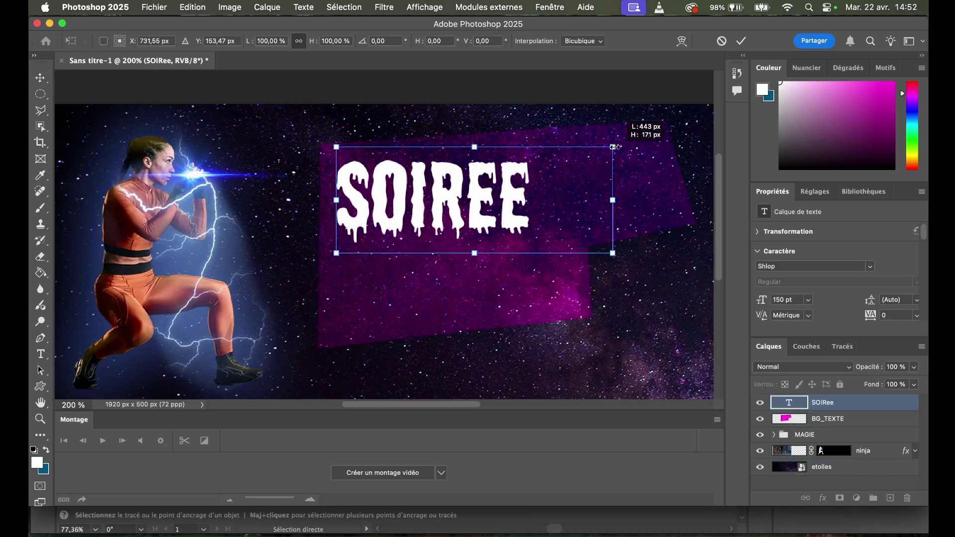
drag(623, 147, 619, 135)
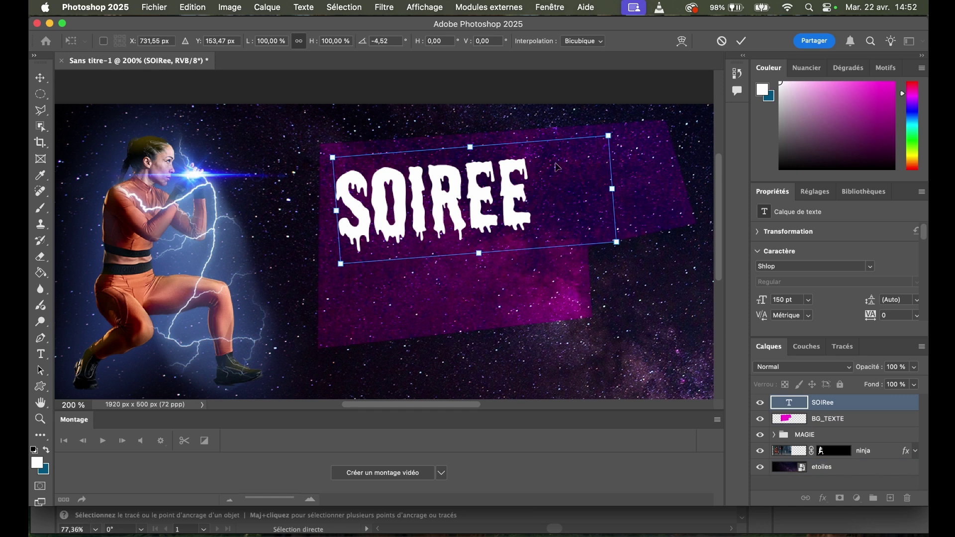
drag(494, 187, 493, 172)
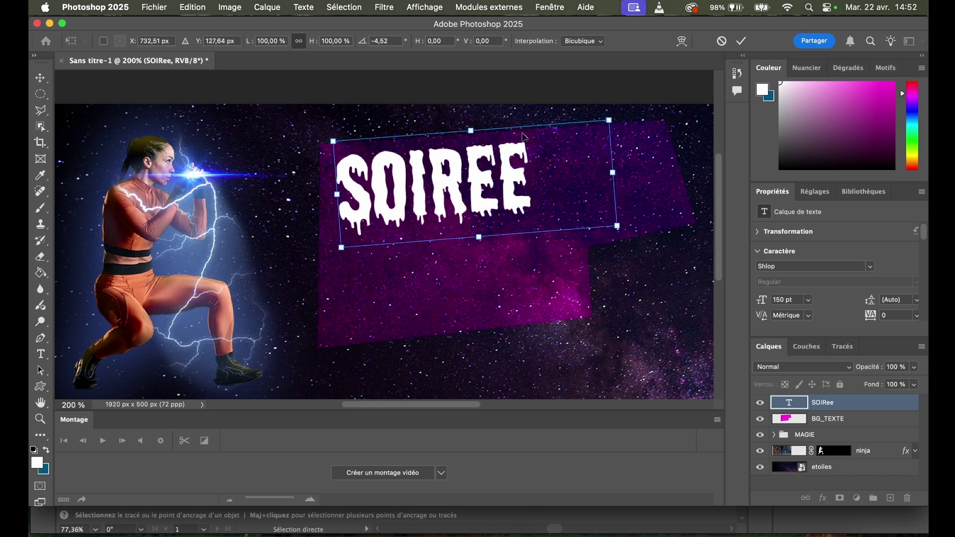
mouse_move(434, 178)
mouse_down()
mouse_move(425, 209)
mouse_move(408, 170)
mouse_move(422, 182)
mouse_up()
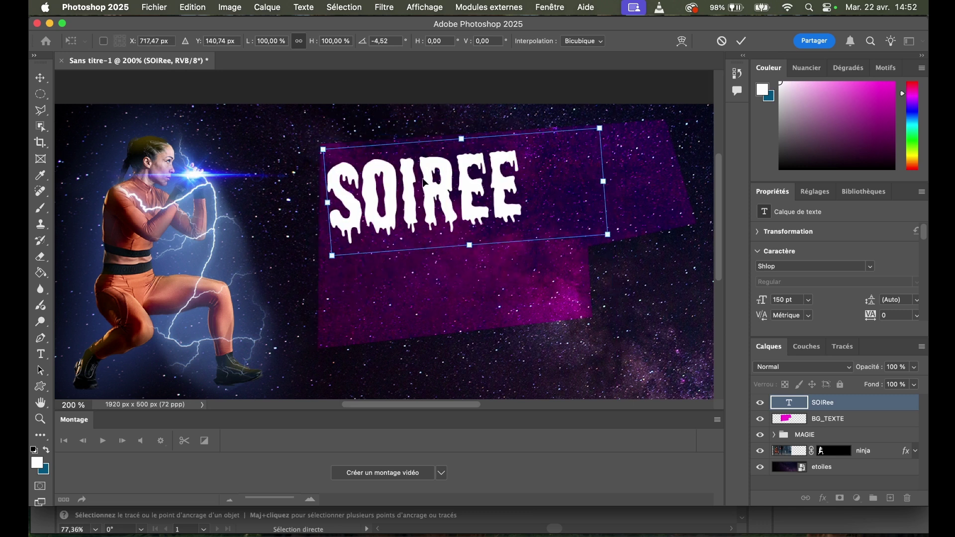
key(Escape)
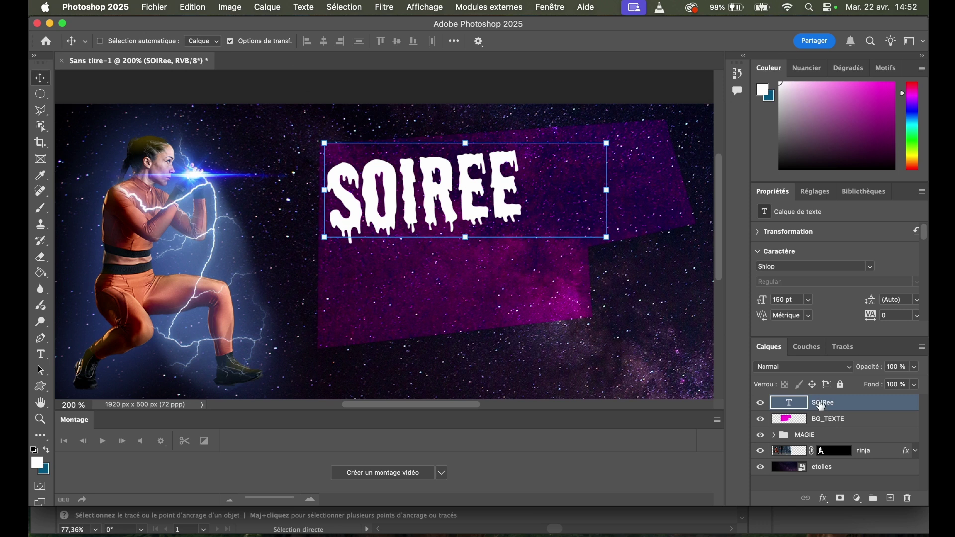
- Duplicate the SOIREE text, place the copy directly below the original, and replace its wording with NINJA
key(super+v)
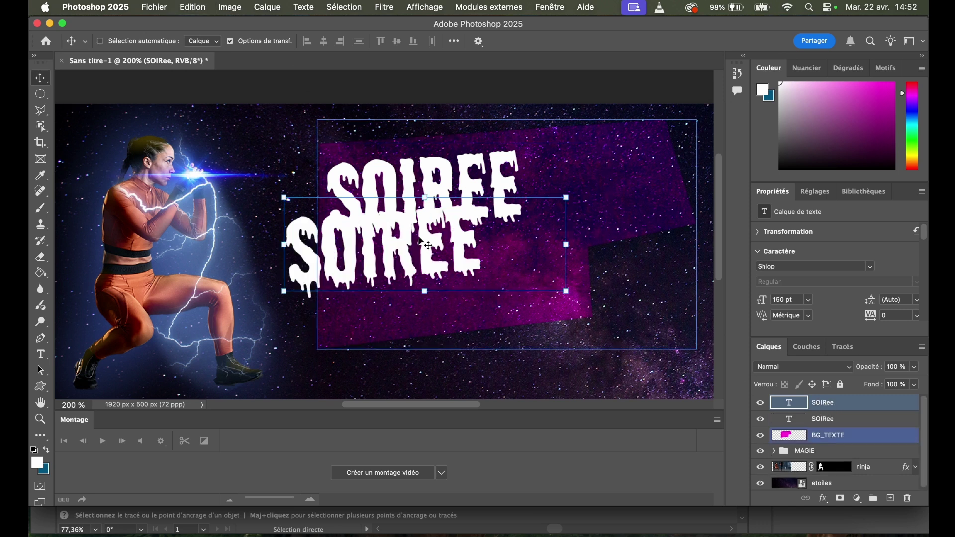
drag(379, 249, 433, 293)
double_click(435, 289)
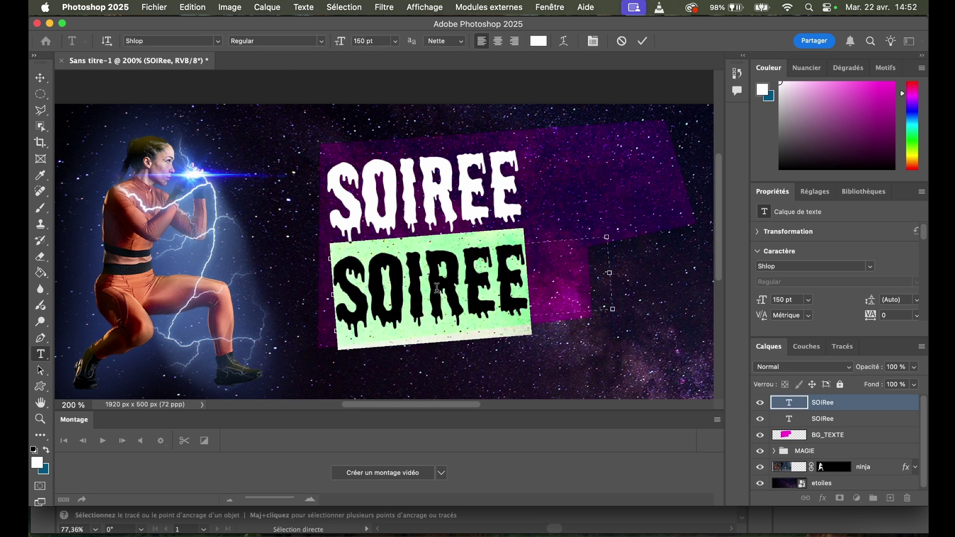
text(NINJA)
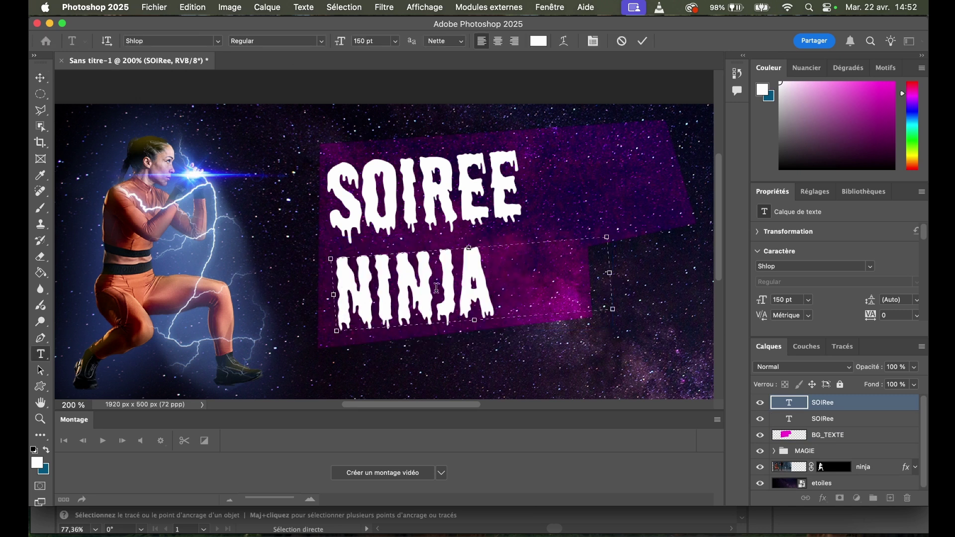
- Change the NINJA text's font to Marker Felt Thin and nudge the text slightly upward
double_click(437, 287)
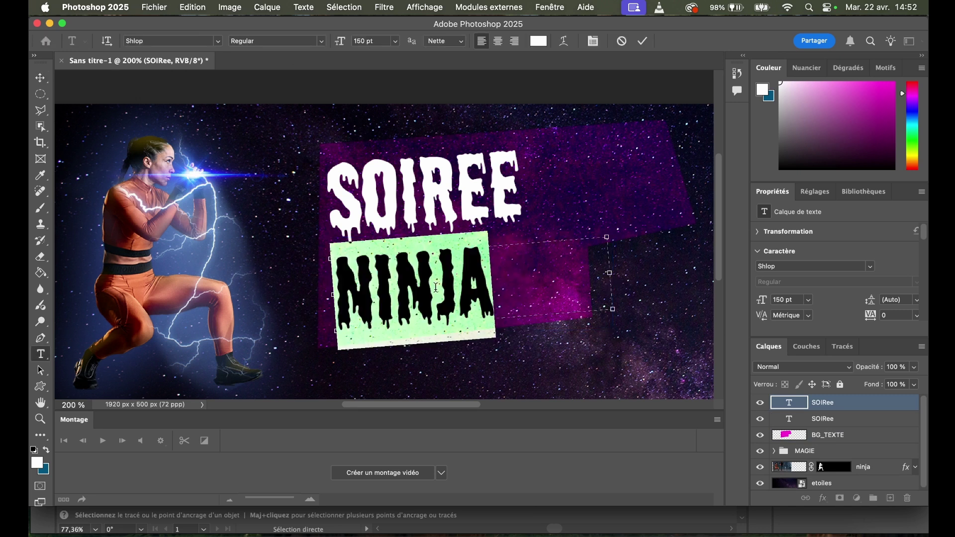
click(218, 41)
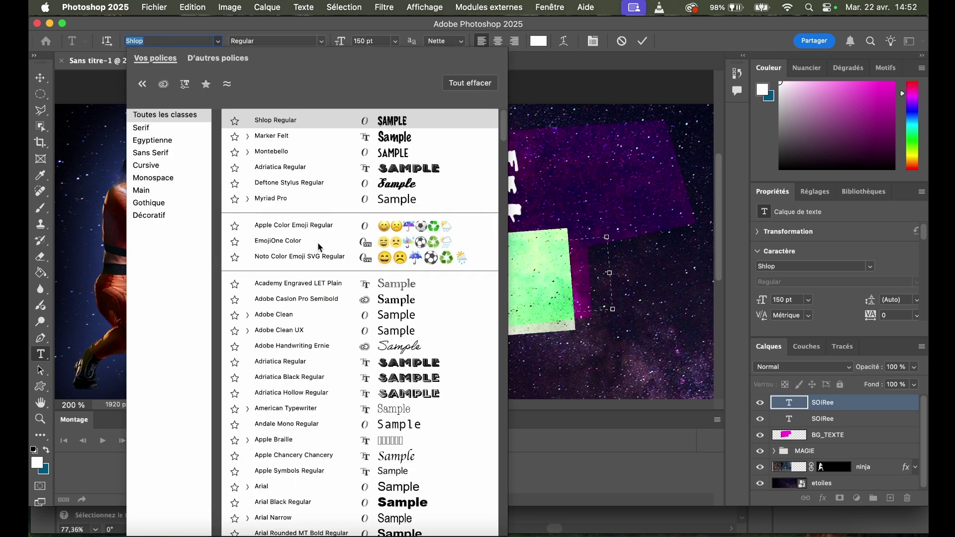
click(378, 135)
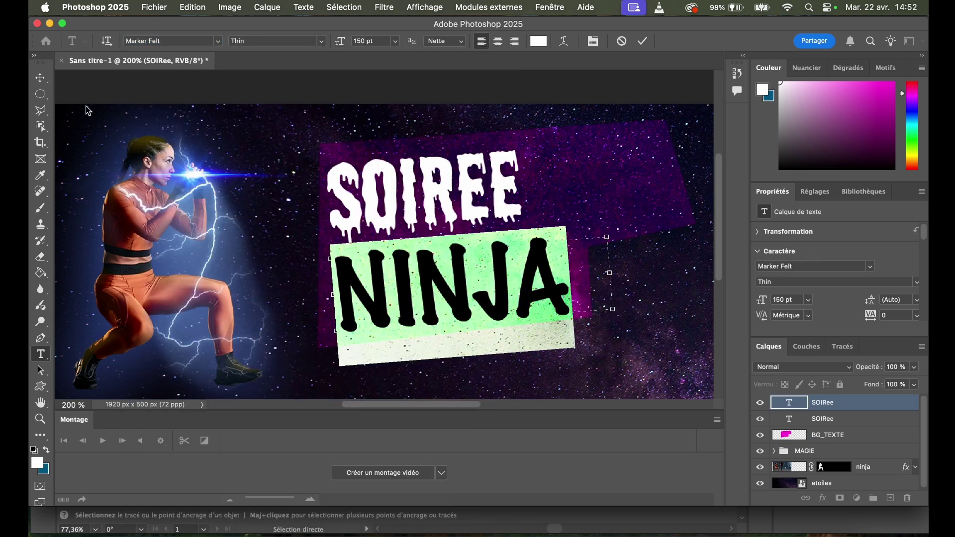
click(40, 77)
drag(511, 294, 510, 289)
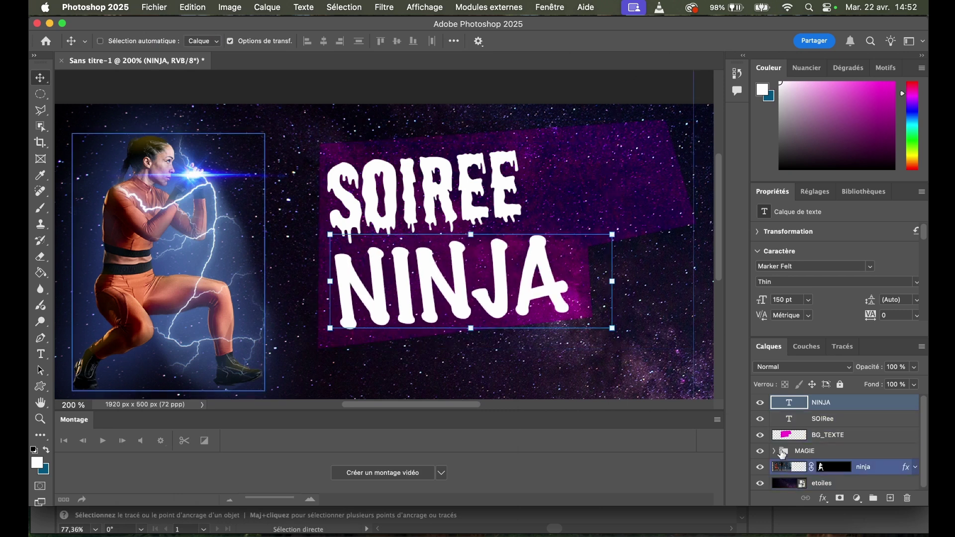
- Group the NINJA and SOIREE text layers and name the group TITRE
shift+click(827, 422)
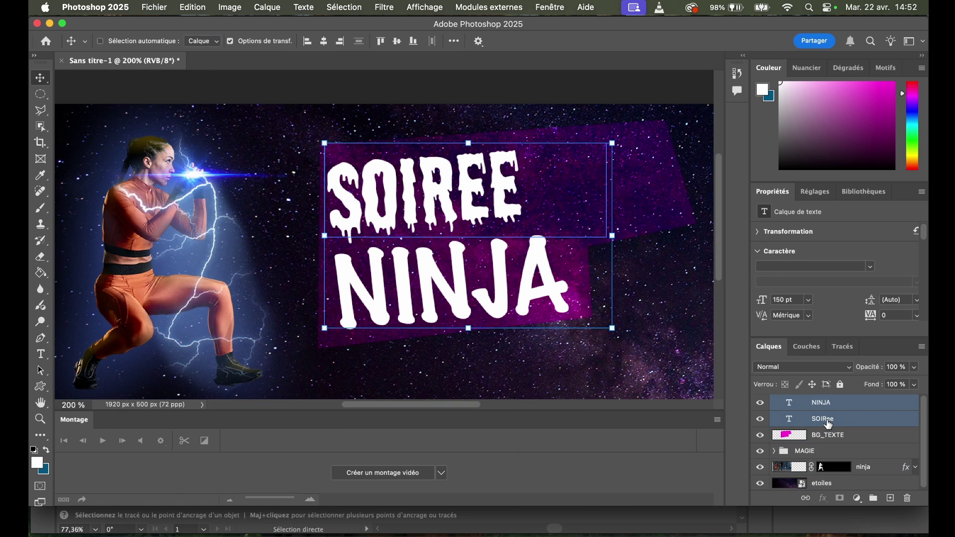
click(874, 498)
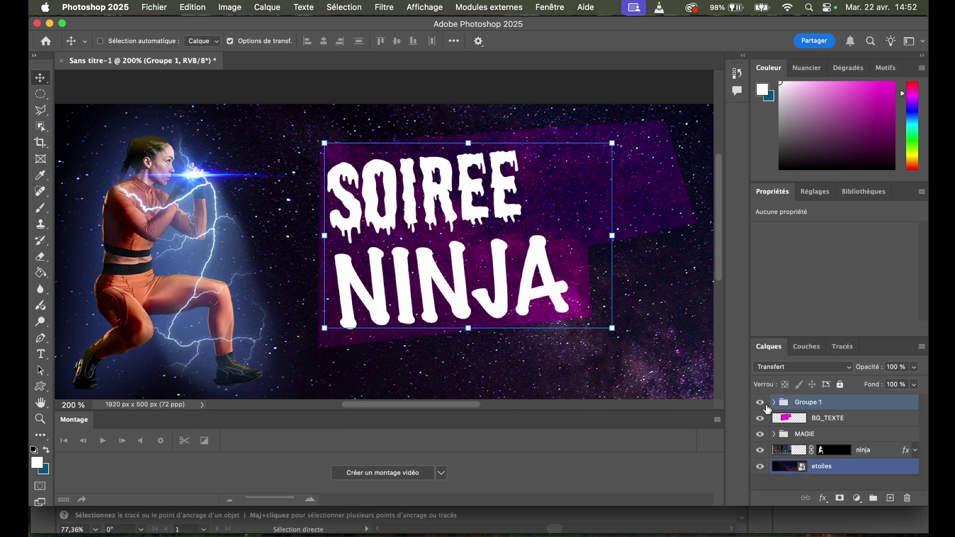
double_click(814, 401)
text(TITRE)
key(Return)
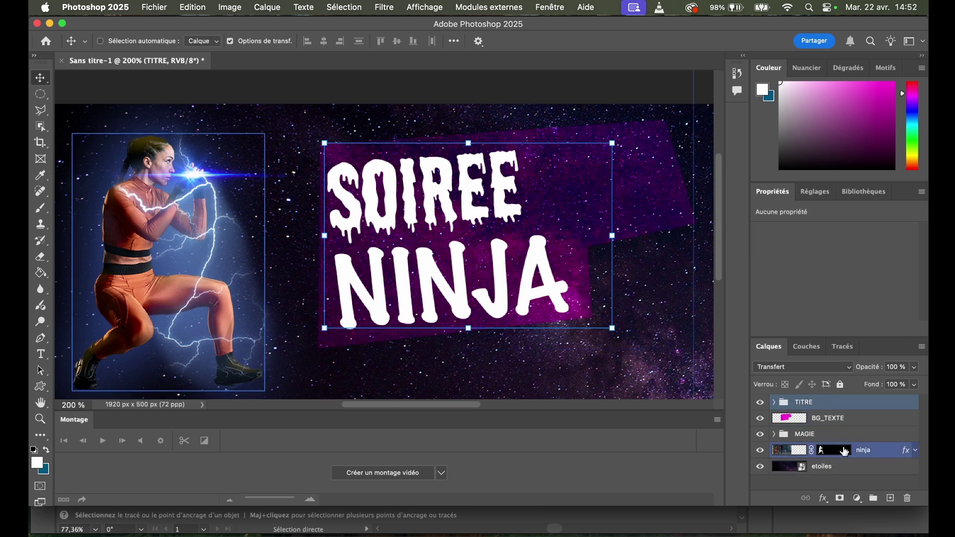
- Apply a 10 px magenta Contour effect to the TITRE group and shift the title slightly to the right
click(822, 501)
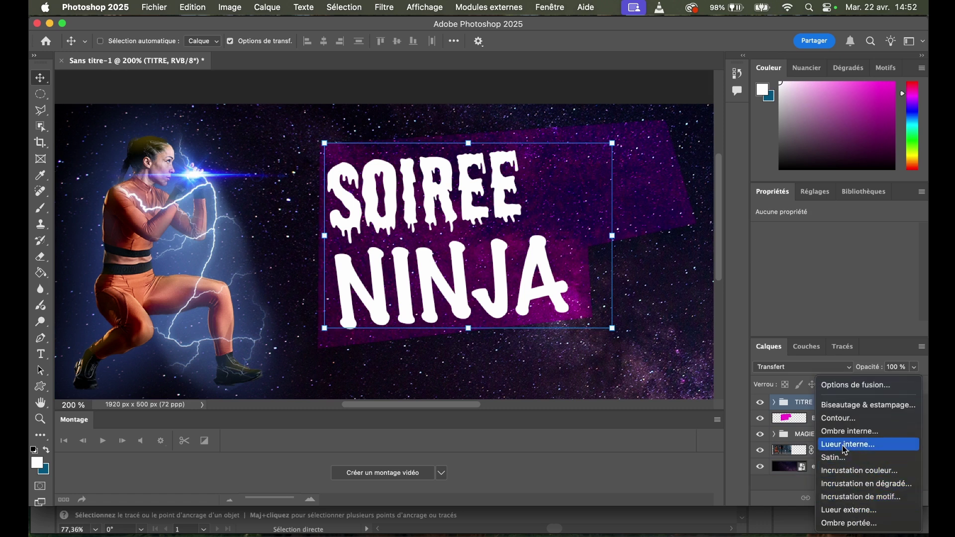
click(841, 419)
drag(509, 190, 668, 112)
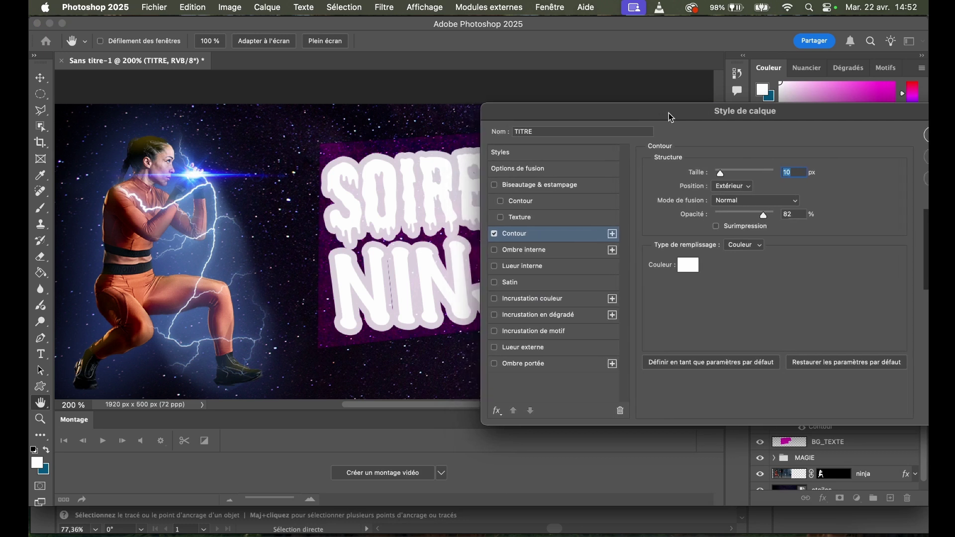
click(689, 266)
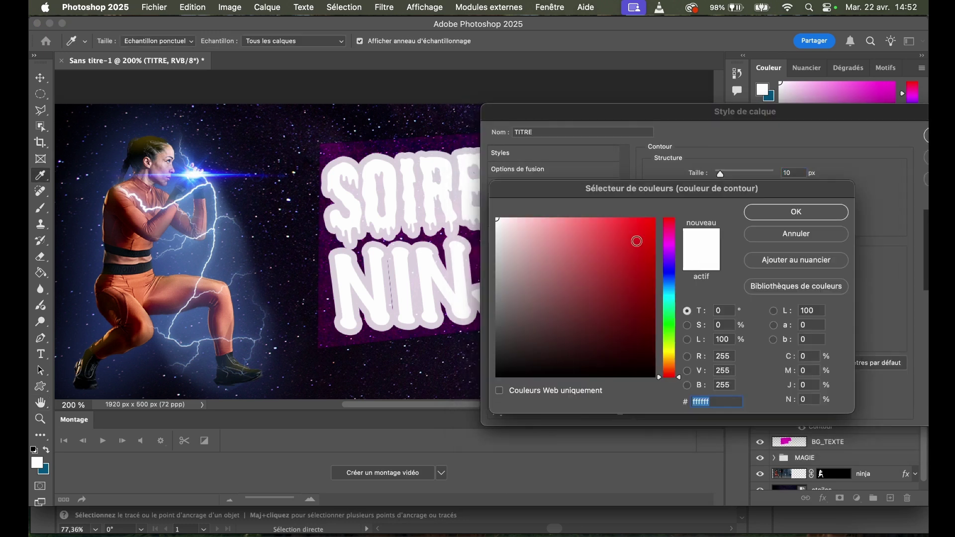
click(670, 240)
drag(639, 230, 655, 219)
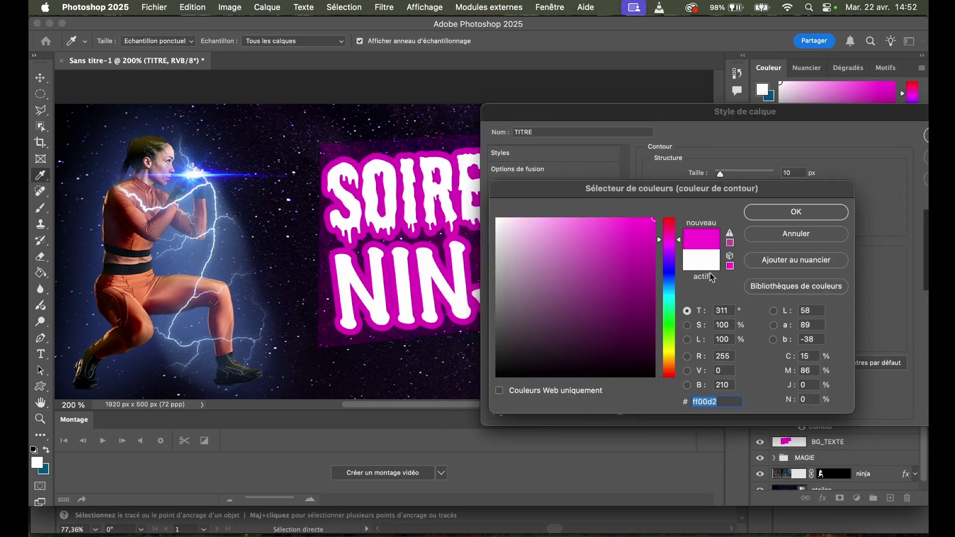
click(669, 250)
click(670, 241)
click(801, 211)
click(884, 139)
drag(503, 198, 523, 197)
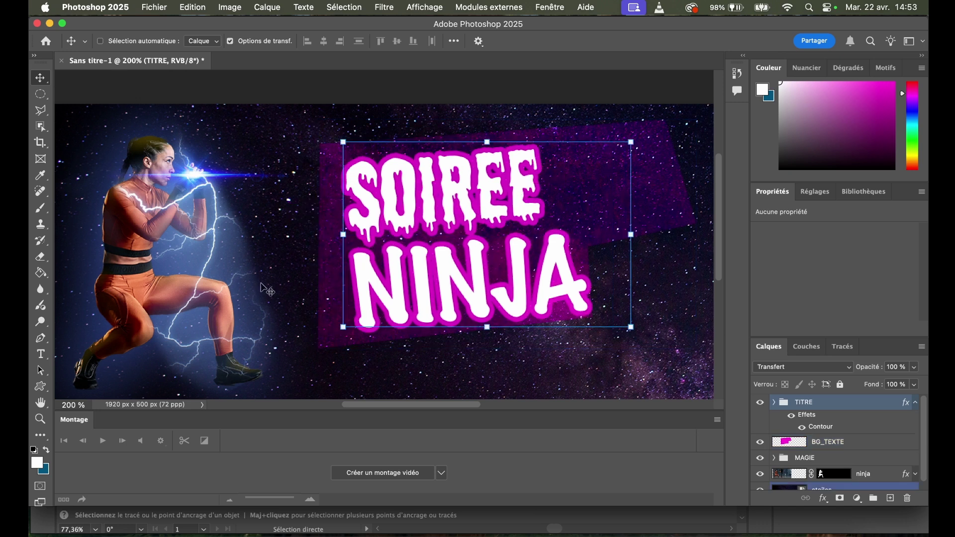
- Select the elliptical marquee tool and open the Processeur d'images script
click(36, 93)
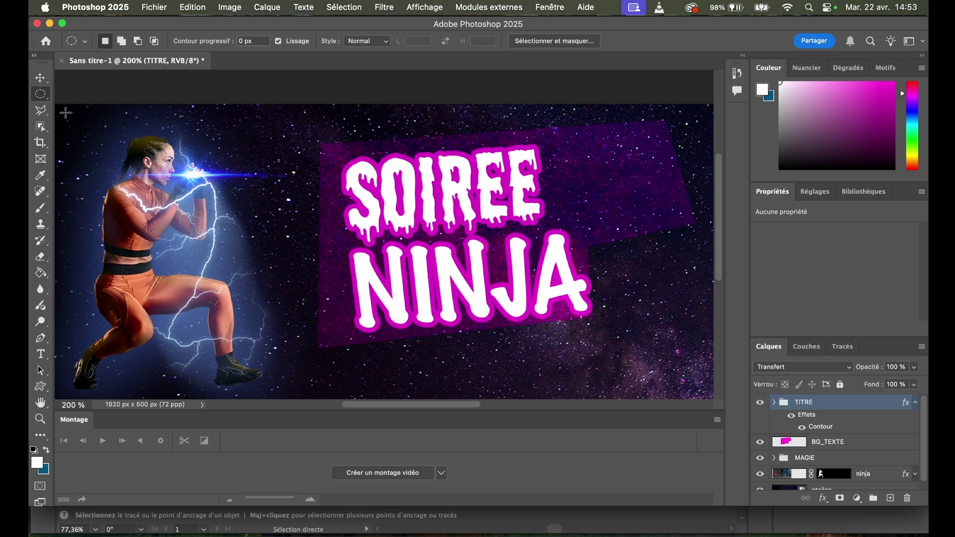
click(155, 8)
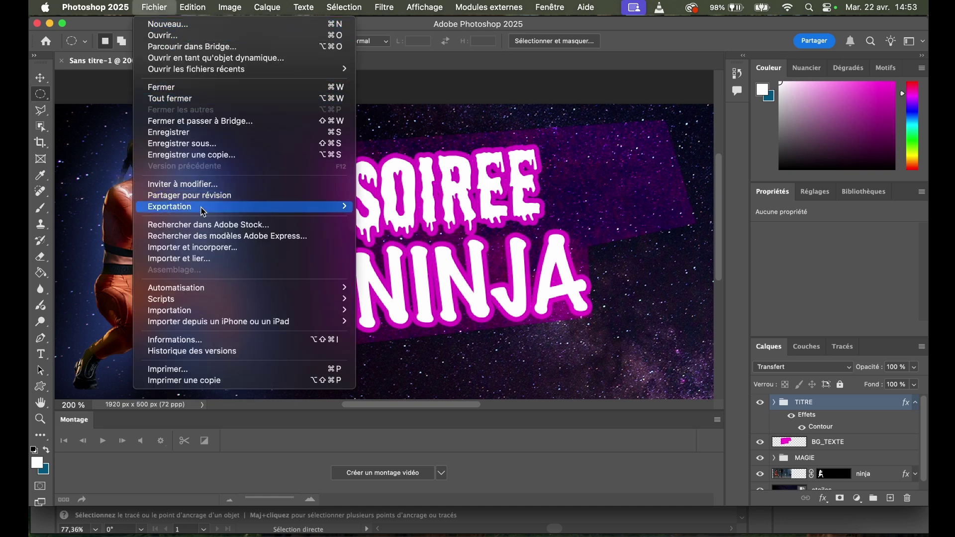
mouse_move(242, 308)
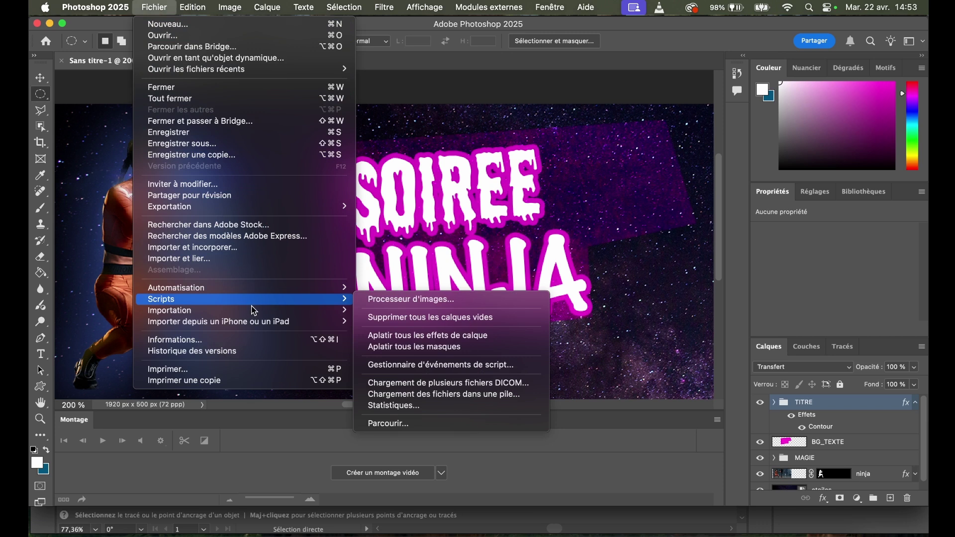
mouse_move(265, 290)
click(410, 300)
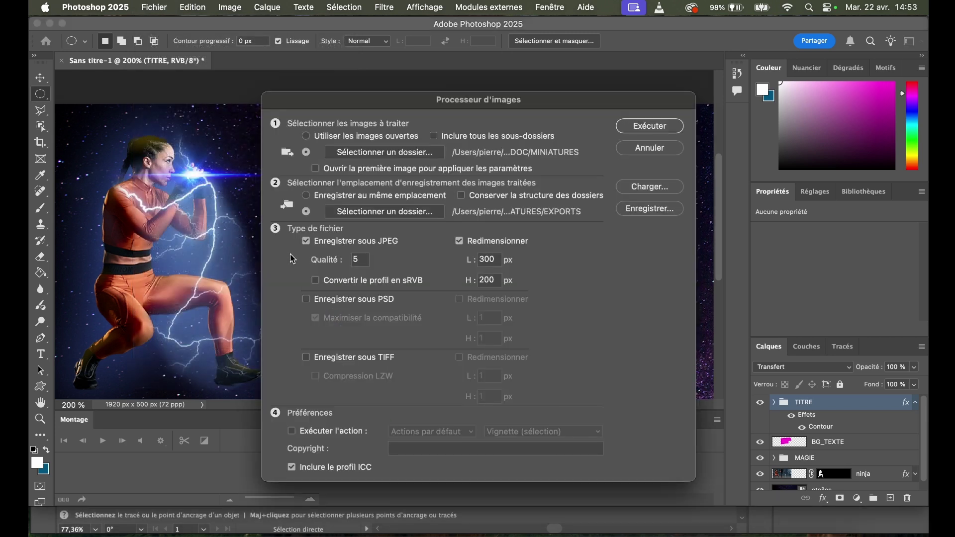
- Choose MINIATURES as the source folder for batch processing and inspect the EXPORTS destination folder without changing it
click(381, 154)
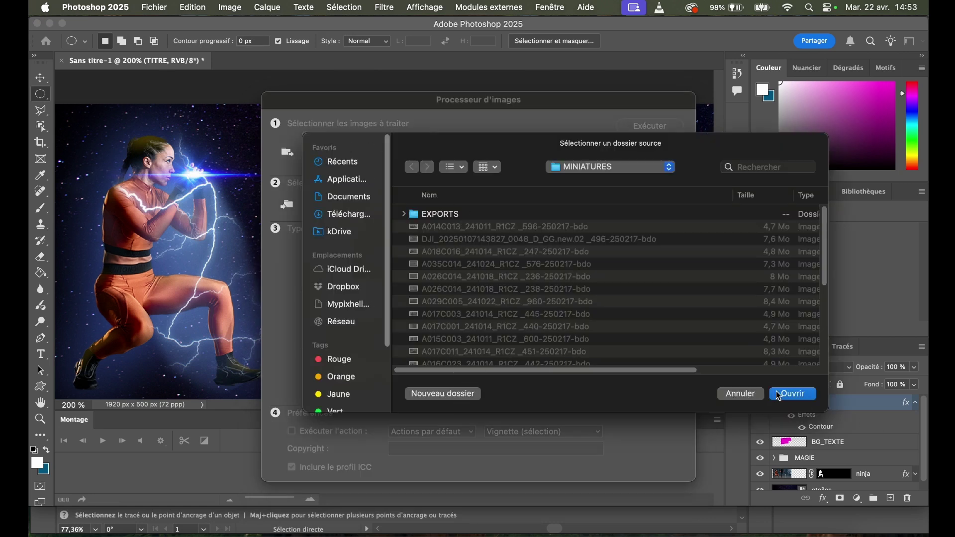
click(793, 394)
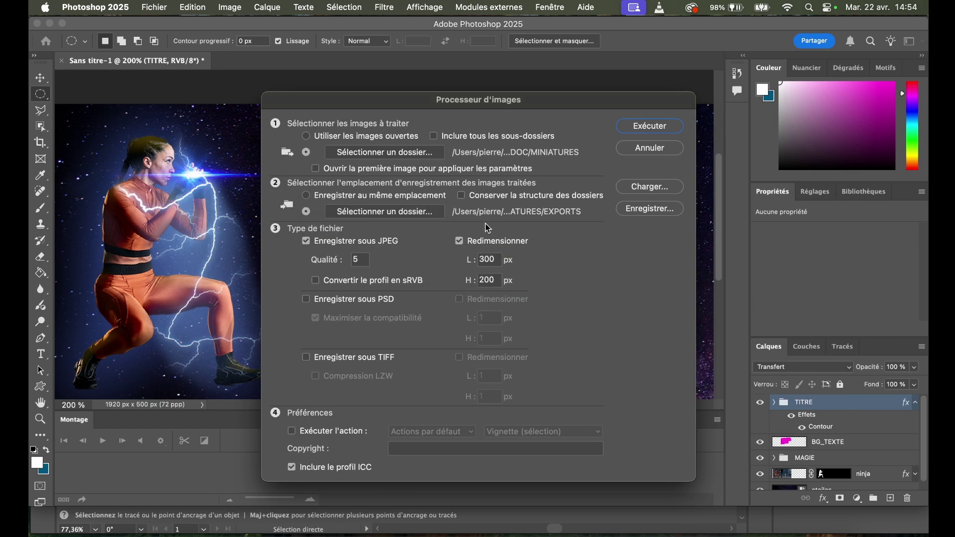
click(394, 216)
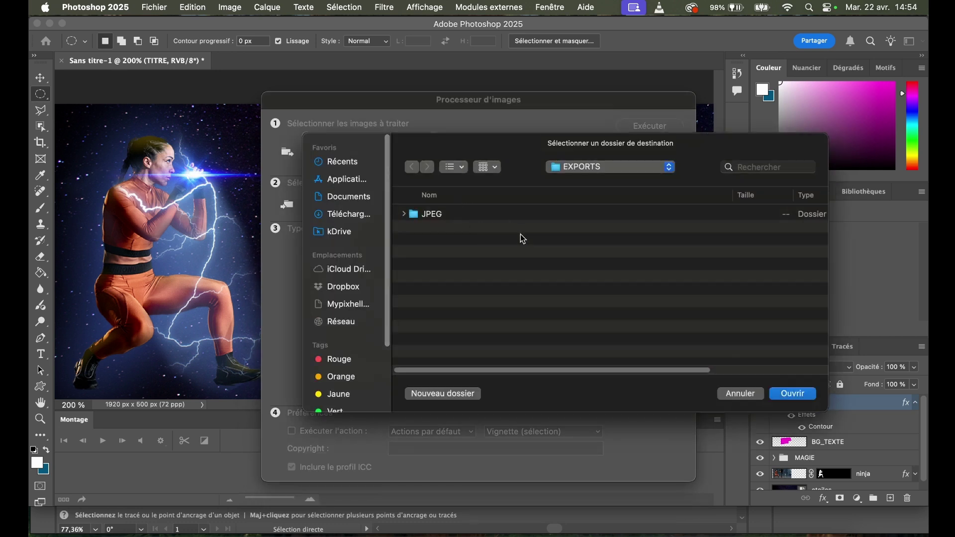
click(752, 395)
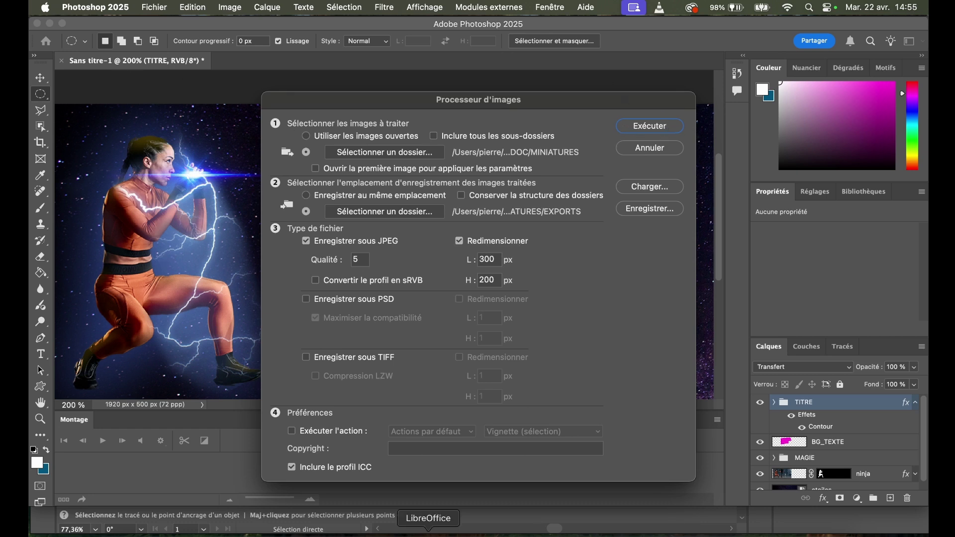
- Switch to Finder and go back from the EXERCICE_3 folder to the MINIATURES2 folder
click(107, 533)
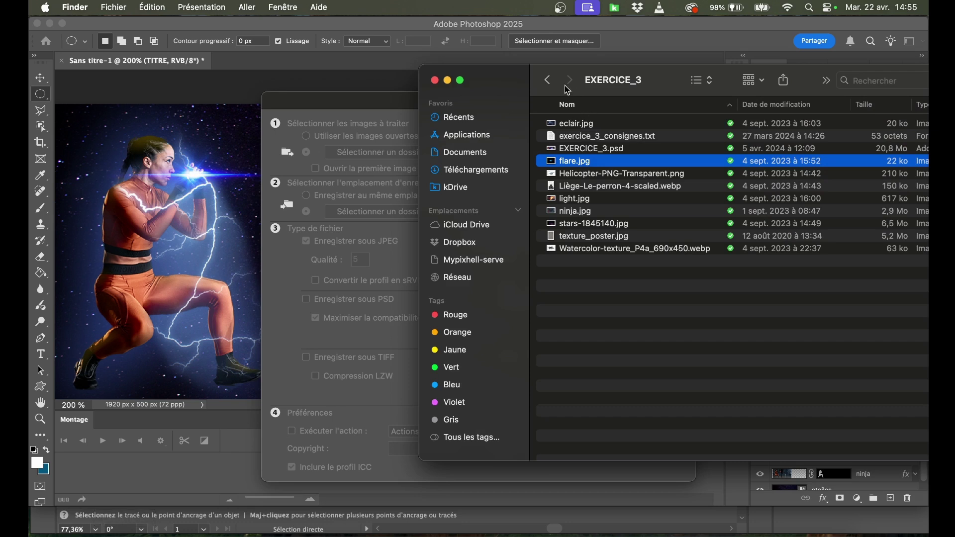
click(550, 81)
click(550, 81)
click(550, 81)
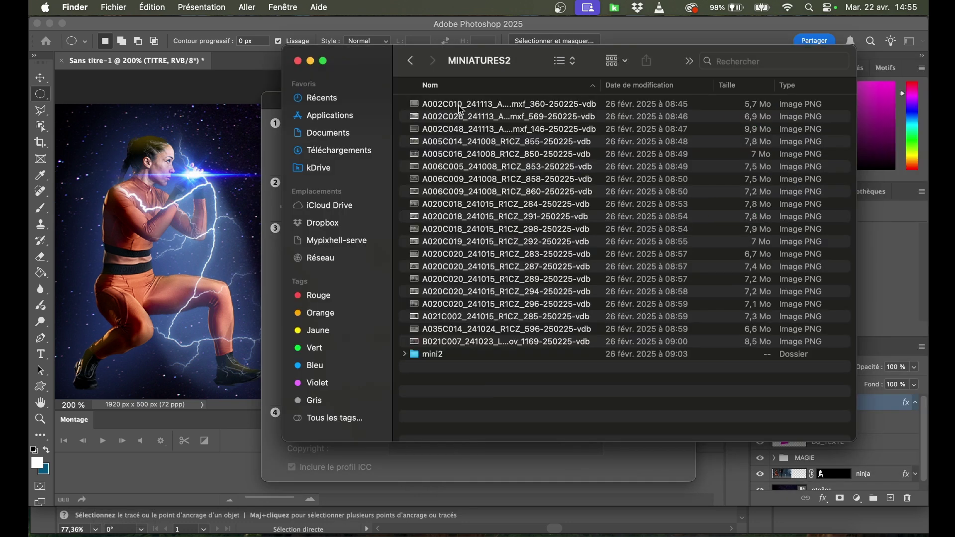
- Preview the first PNG in MINIATURES2 and the A020C019_241015_R1CZ_292 image, closing each preview
click(459, 106)
double_click(461, 109)
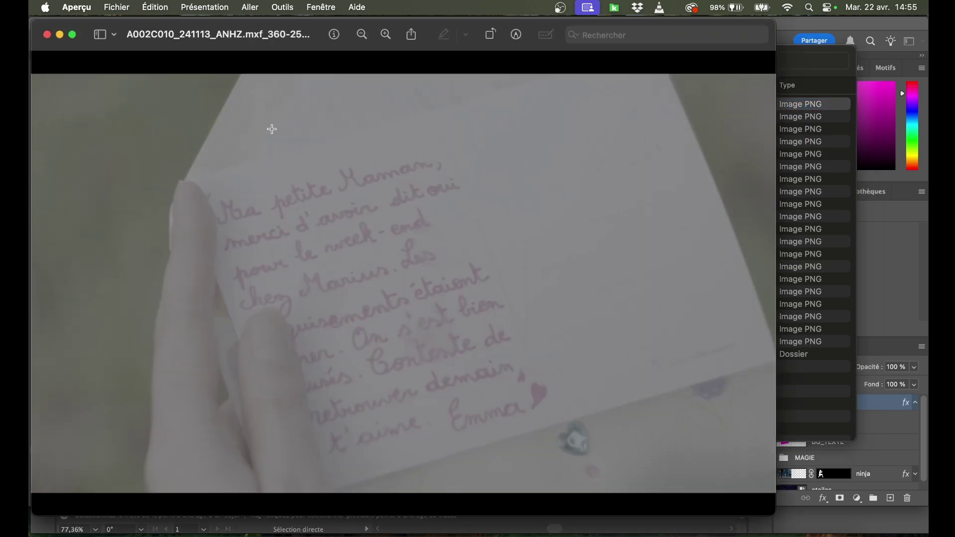
click(46, 34)
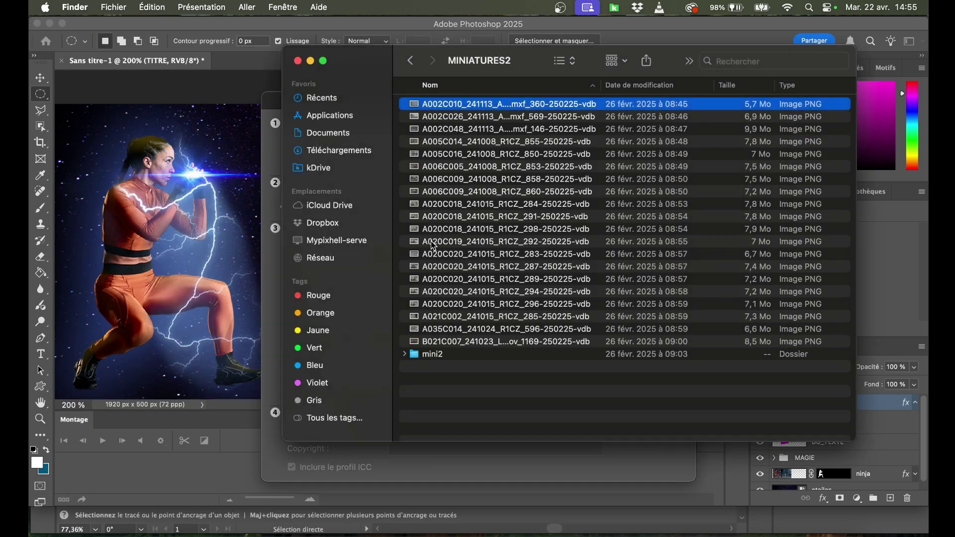
click(434, 243)
double_click(434, 242)
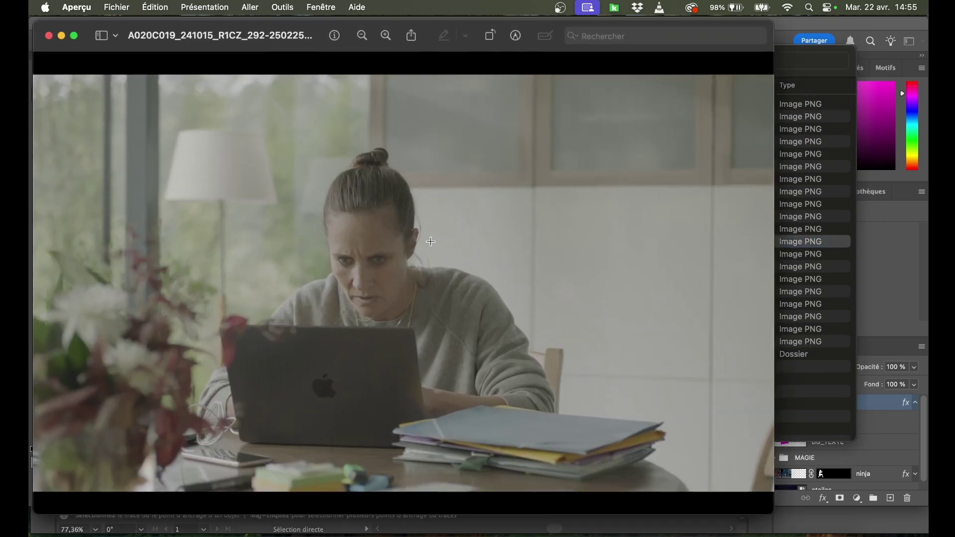
click(47, 35)
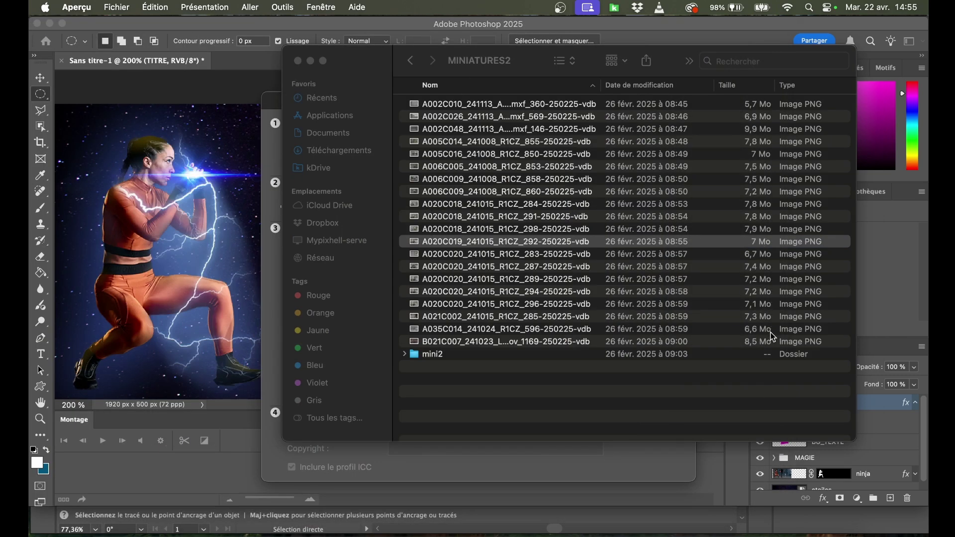
- Open the JPEG folder inside mini2 and preview the second A002C026 JPEG's first copy ending in vdb_1, closing the preview
click(441, 356)
double_click(440, 356)
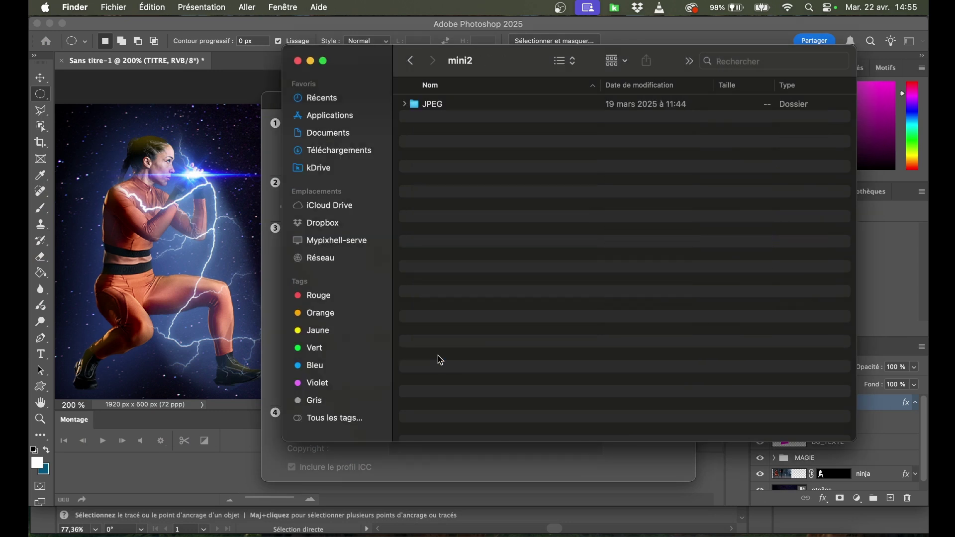
click(444, 107)
double_click(444, 107)
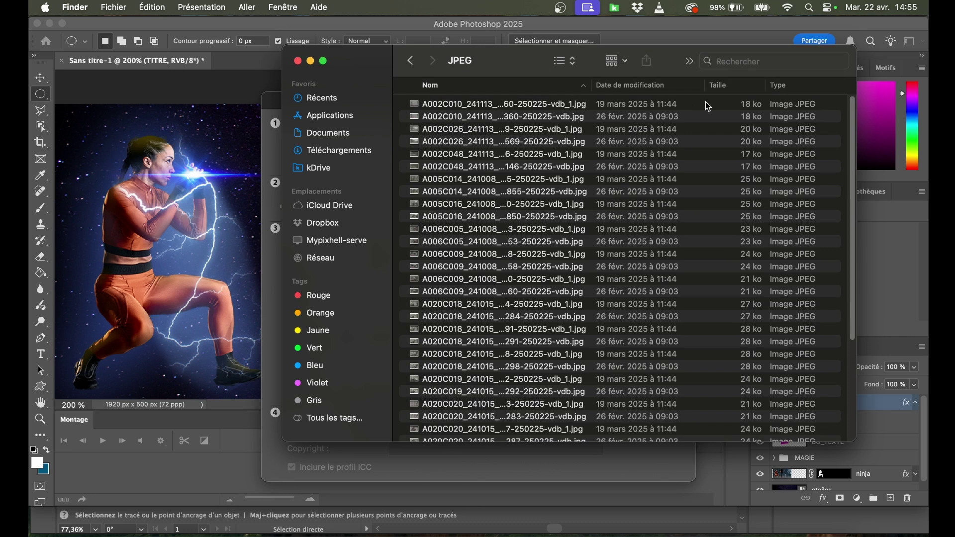
double_click(455, 133)
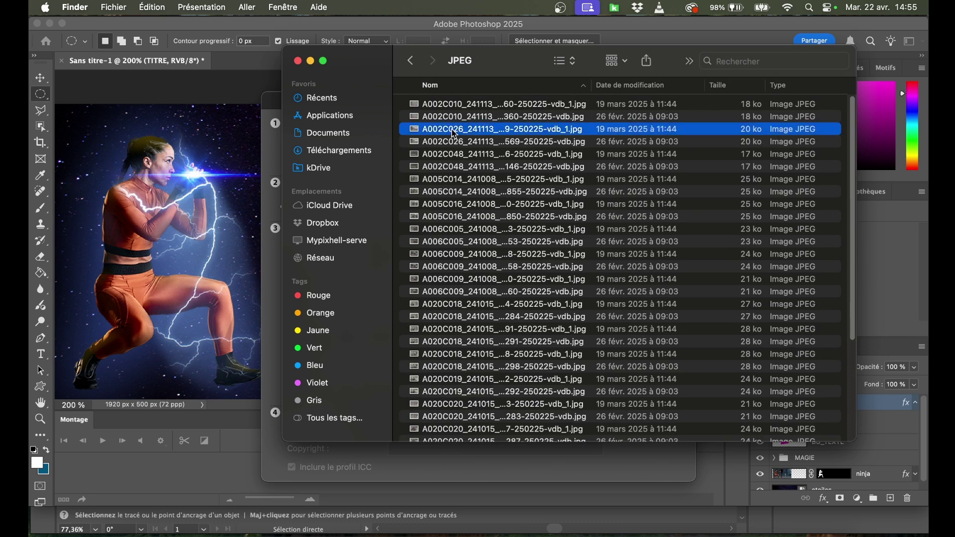
click(46, 34)
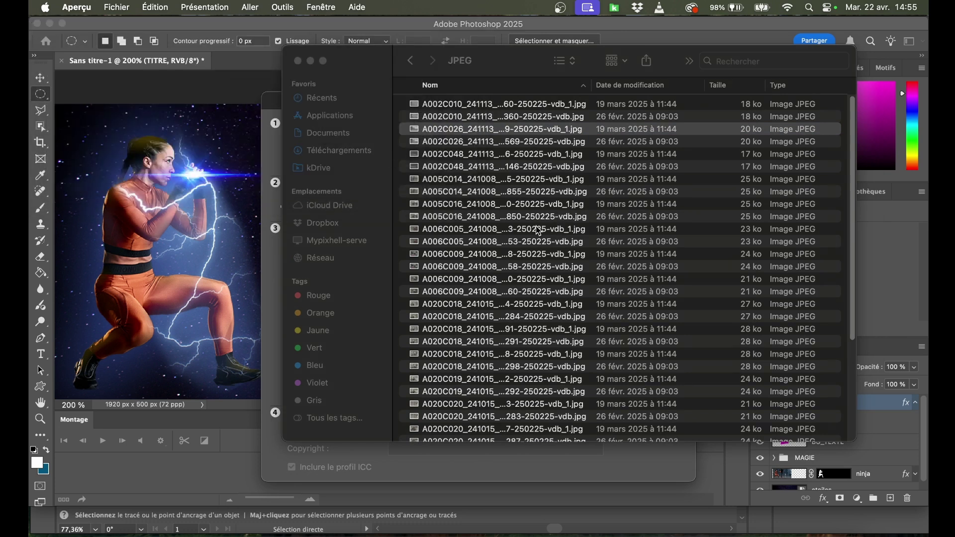
- Switch to Photoshop and create a 500 x 500 px, 72 ppi RGB document with a transparent background from the recent presets
click(154, 7)
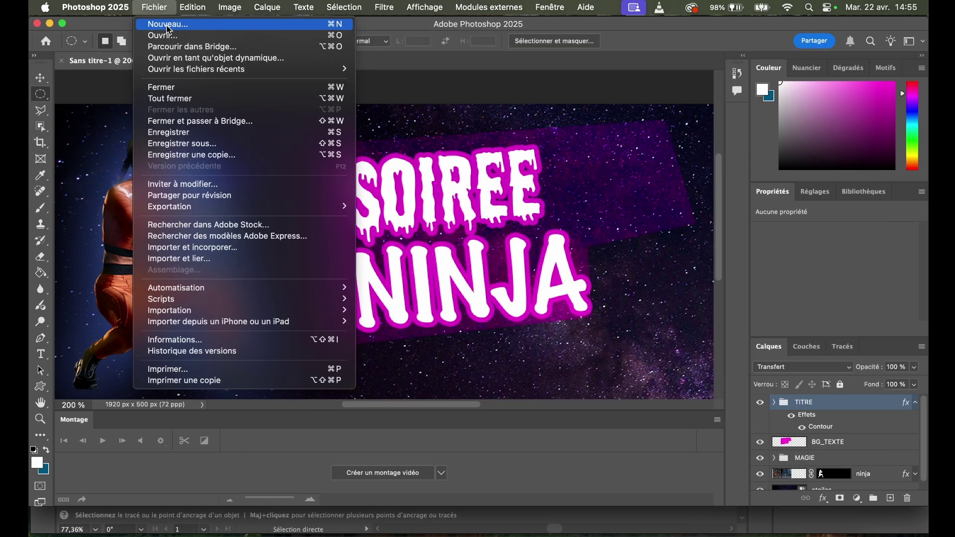
click(160, 19)
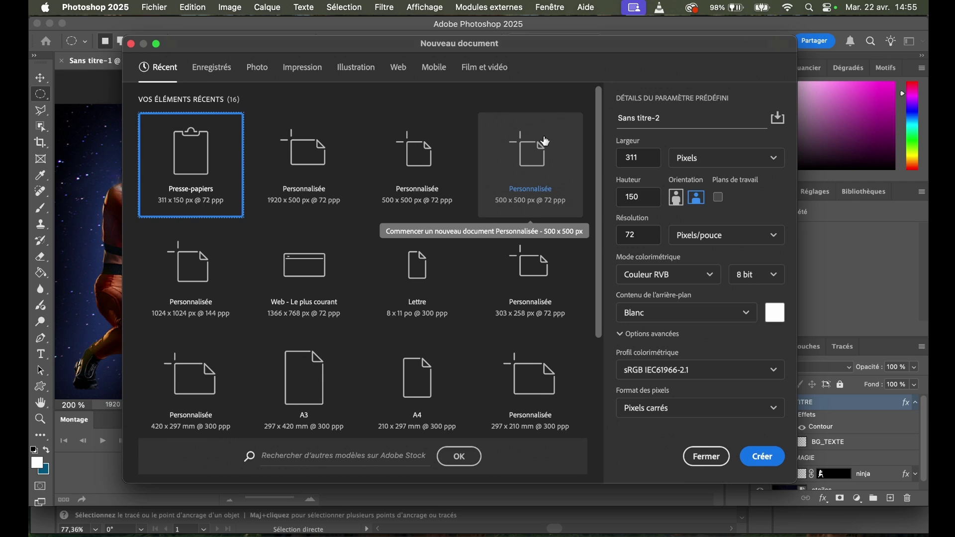
click(408, 158)
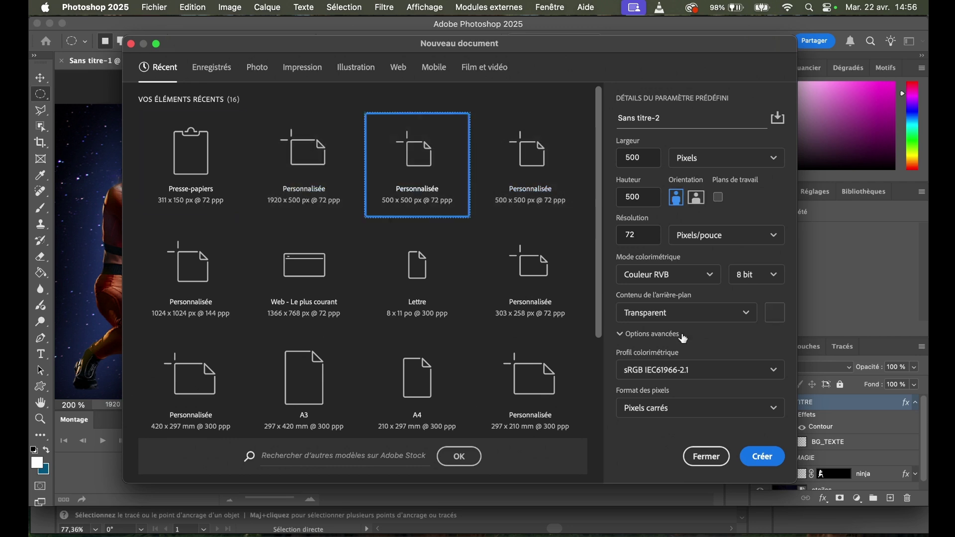
click(754, 458)
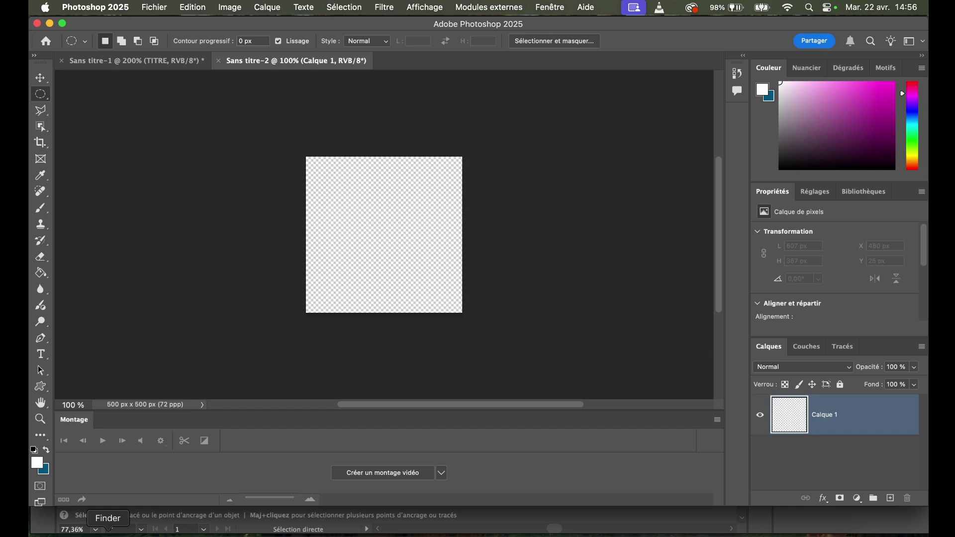
- Check the DOC folder in Finder, and switch to Illustrator to open the recent file logo_sushi.svg
click(108, 532)
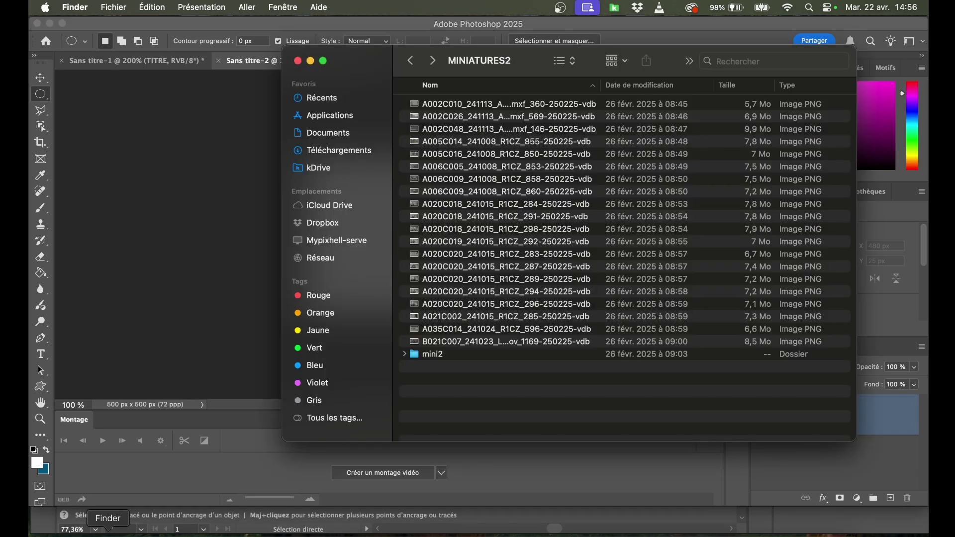
click(409, 63)
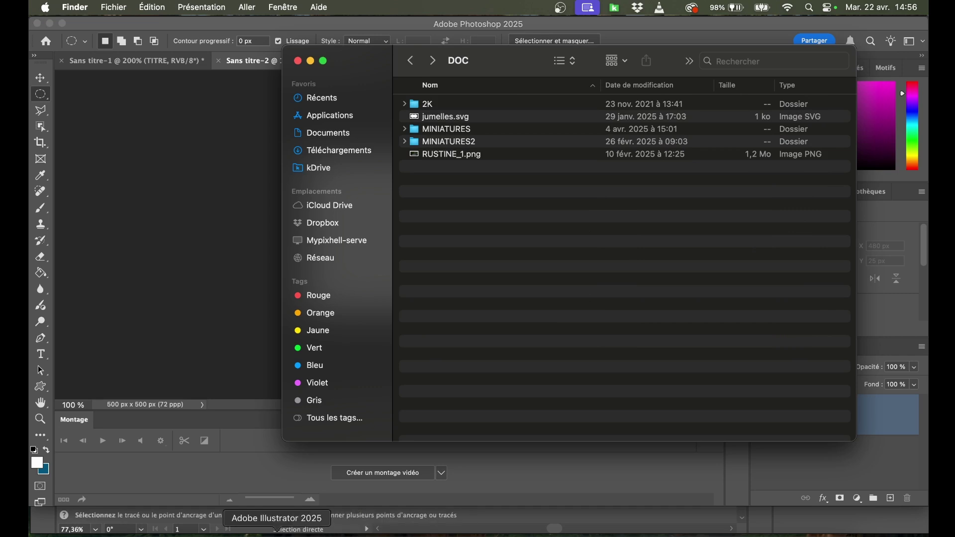
click(277, 531)
click(122, 7)
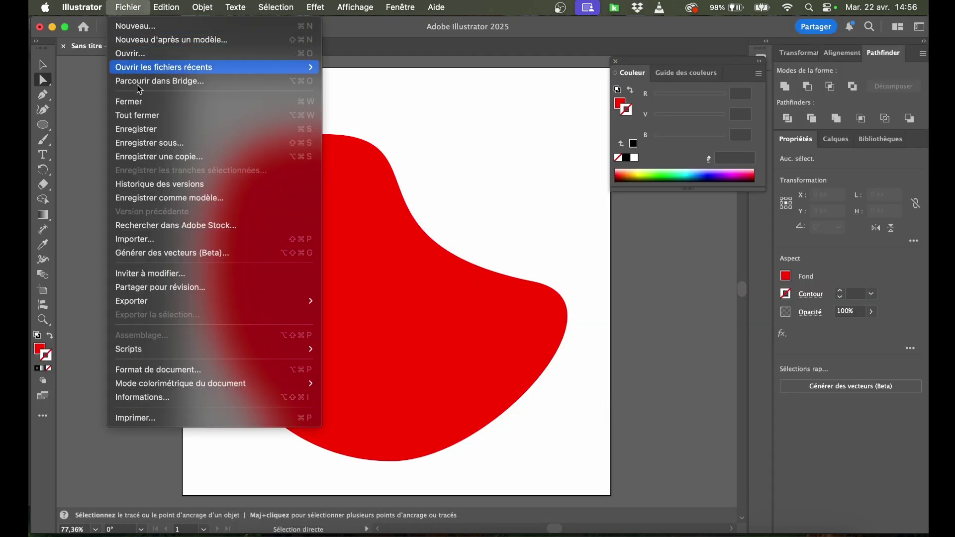
mouse_move(279, 67)
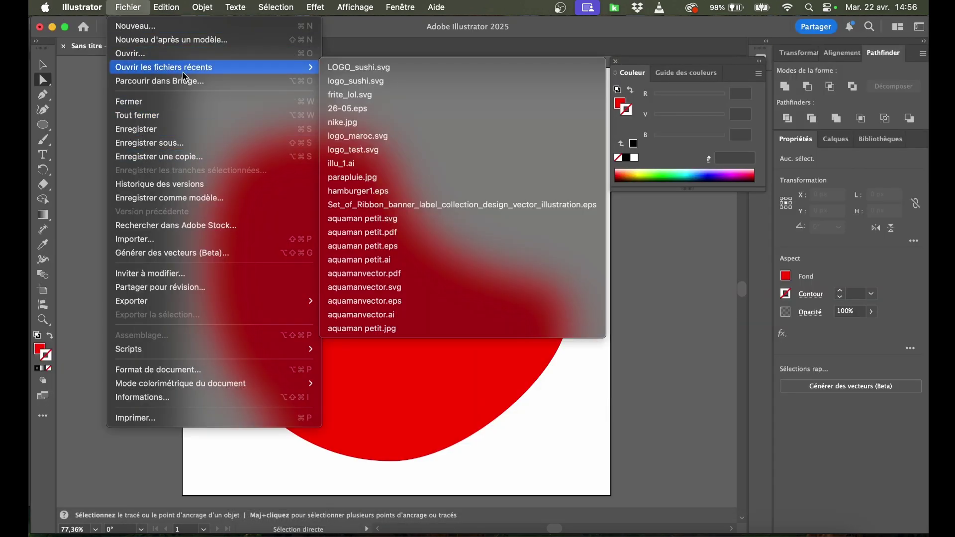
click(388, 81)
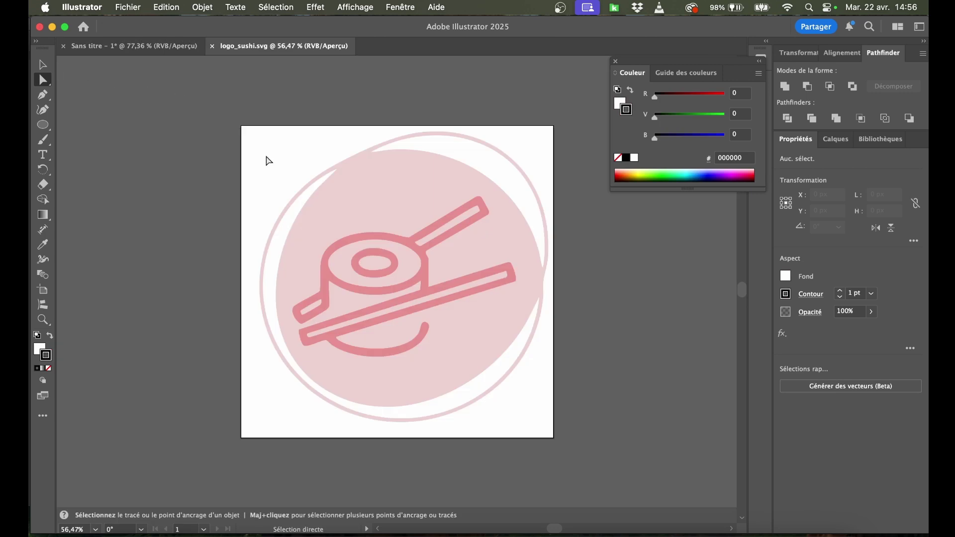
- Select all the paths of the sushi logo with the Direct Selection tool
click(391, 218)
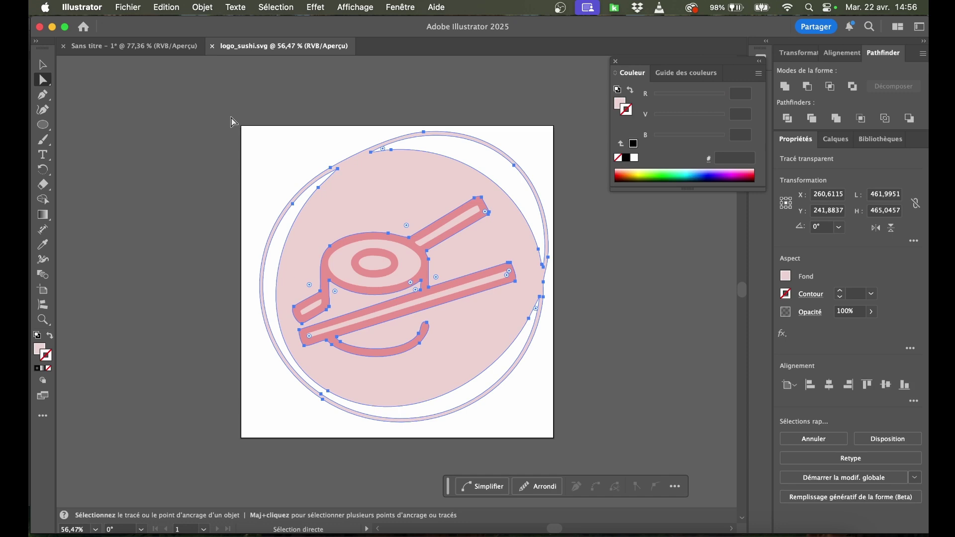
click(234, 121)
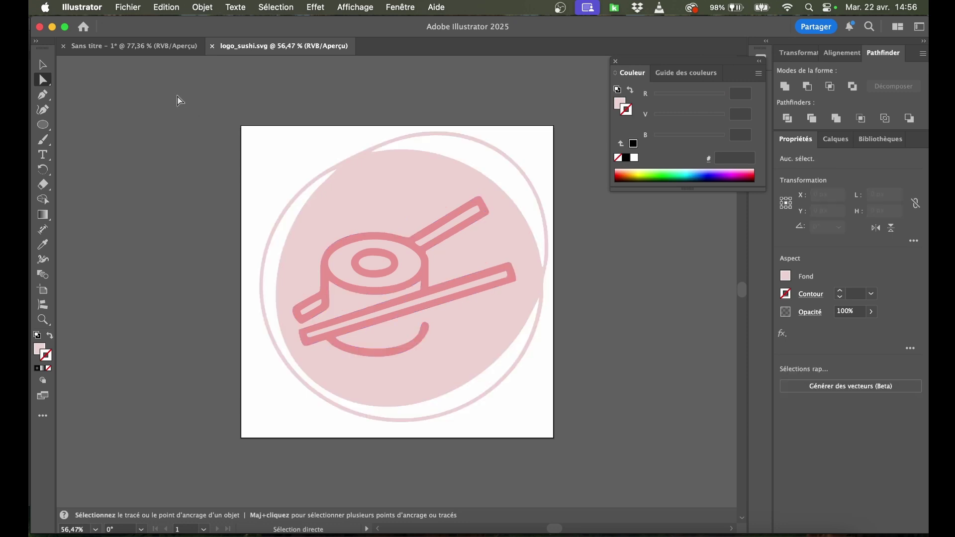
drag(202, 91, 590, 450)
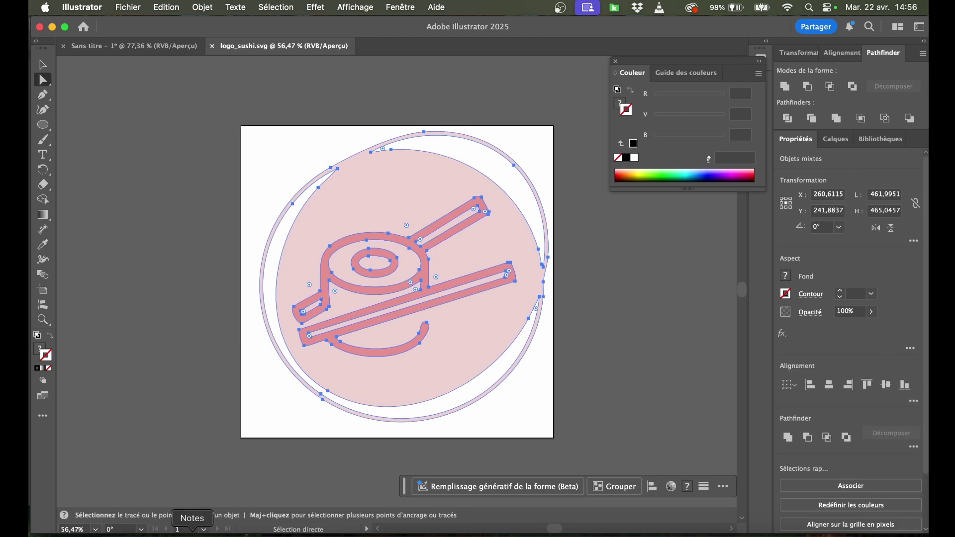
click(129, 7)
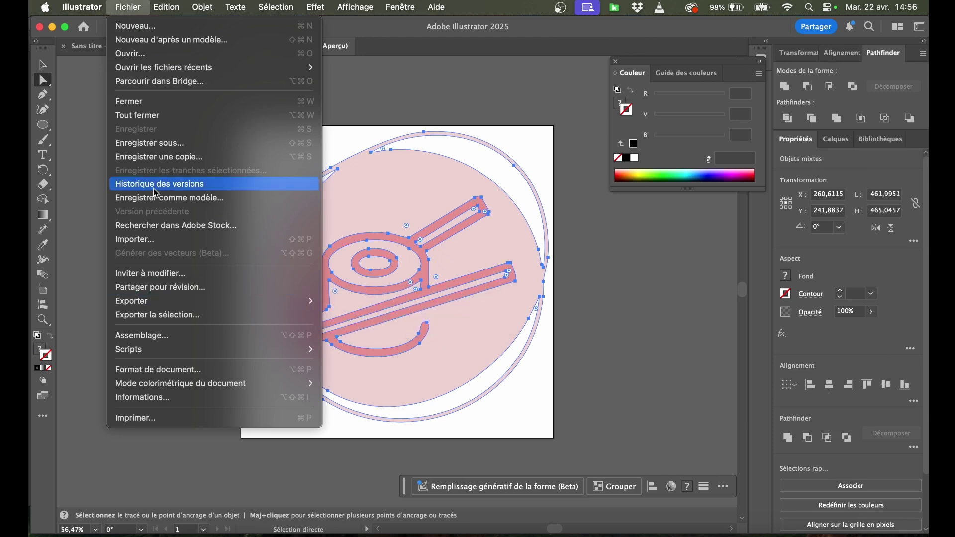
click(155, 144)
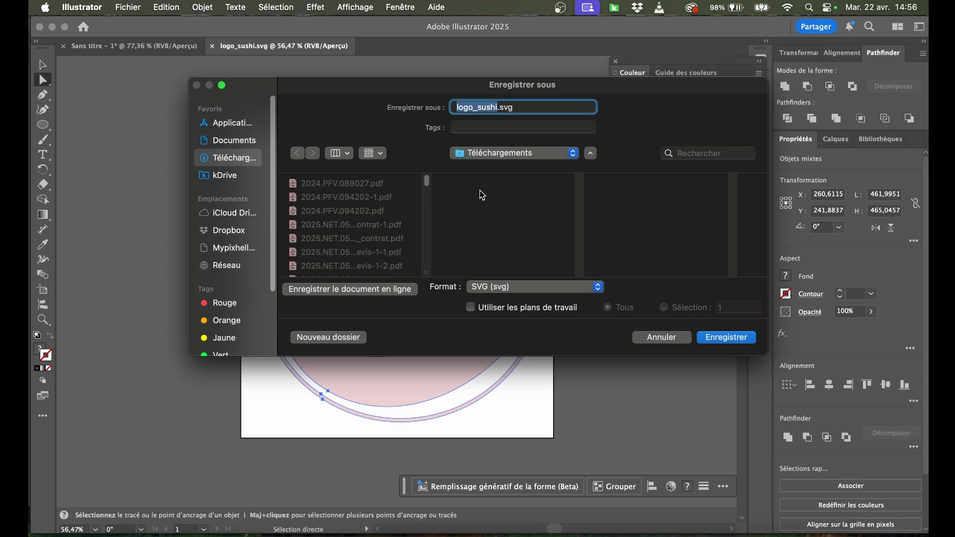
click(514, 292)
click(504, 224)
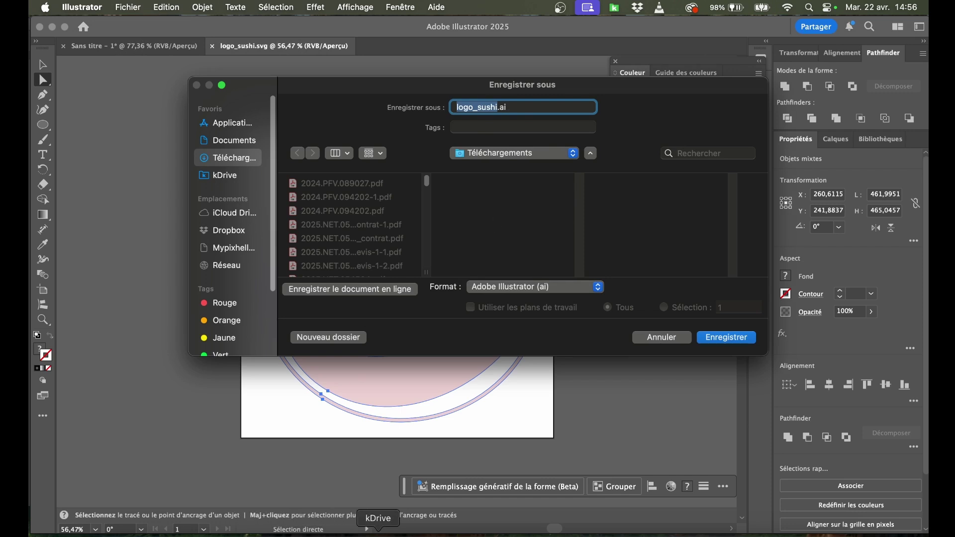
click(653, 338)
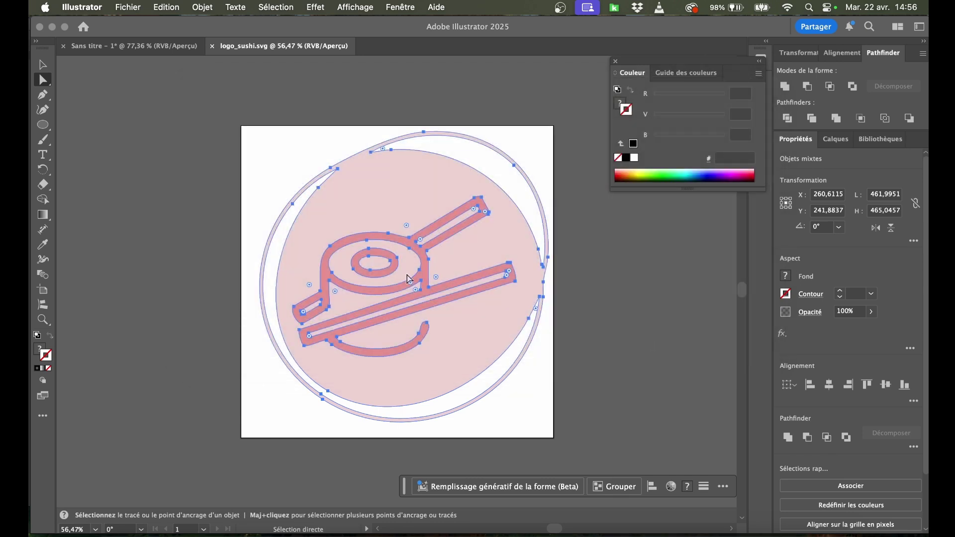
- Copy the selected sushi logo and switch to Photoshop to paste it into the 500 x 500 px document as an Objet dynamique
click(44, 65)
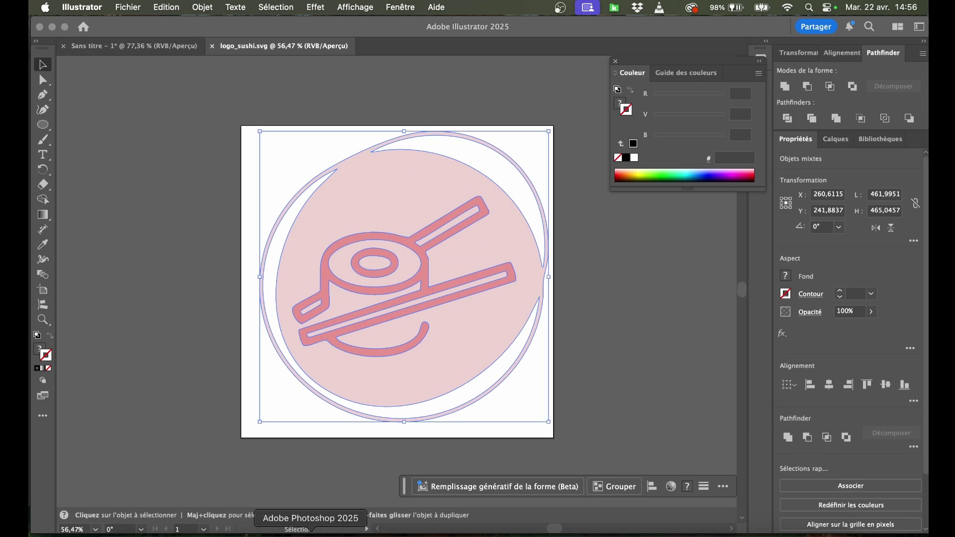
click(298, 531)
key(cmd+v)
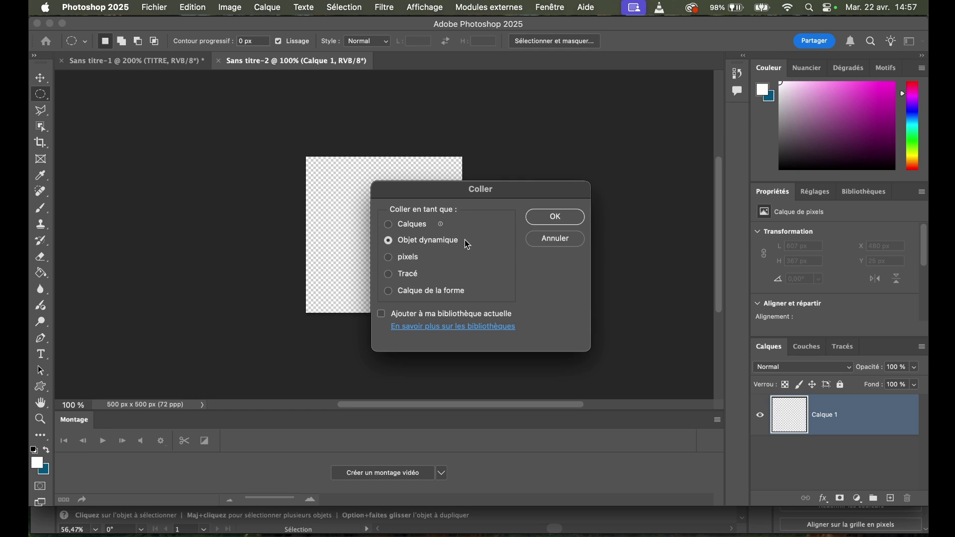
click(554, 217)
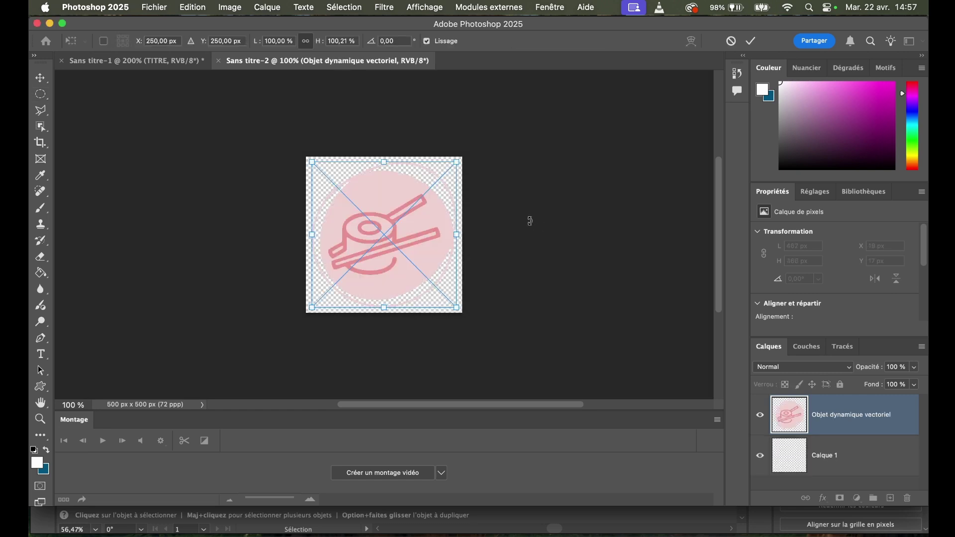
- Enlarge the pasted logo to about 486 x 490 px so it nearly fills the canvas, and commit the transformation
drag(456, 162, 460, 158)
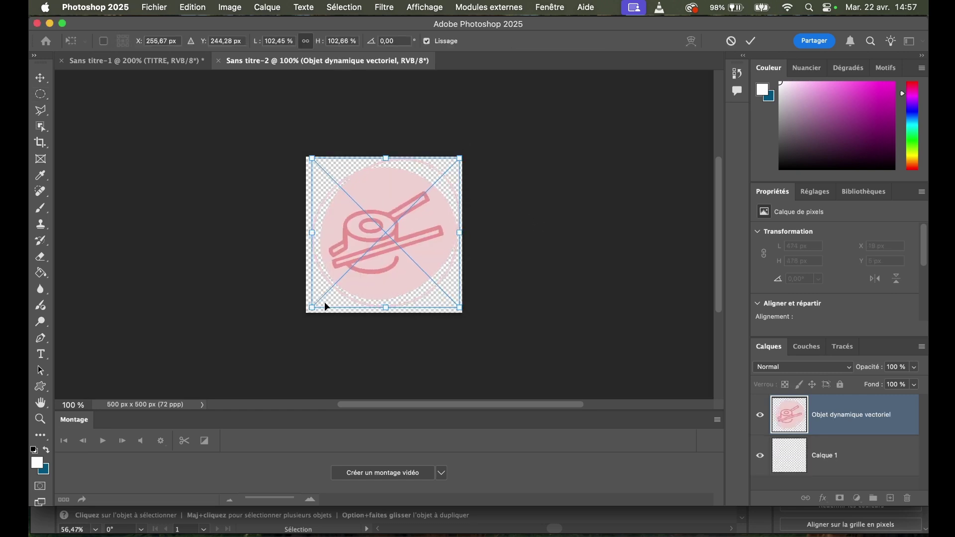
drag(314, 306, 308, 311)
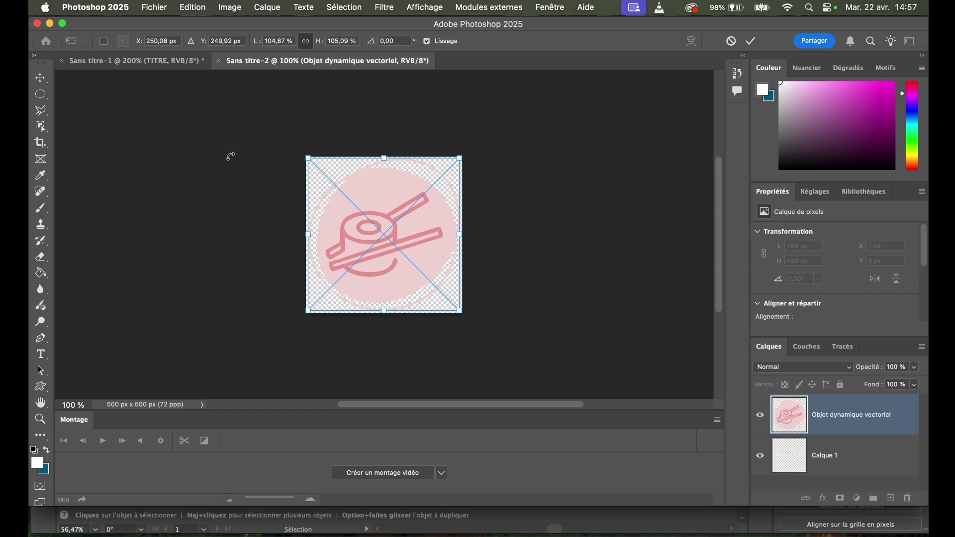
key(Return)
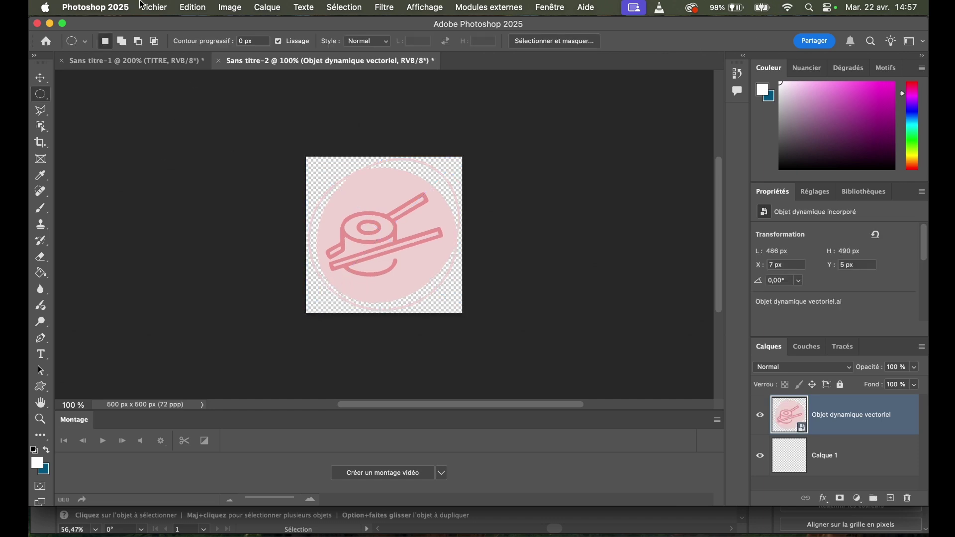
- Try to save the logo document in Photoshop format in EXERCICE_3 under a name beginning with logo_
click(153, 8)
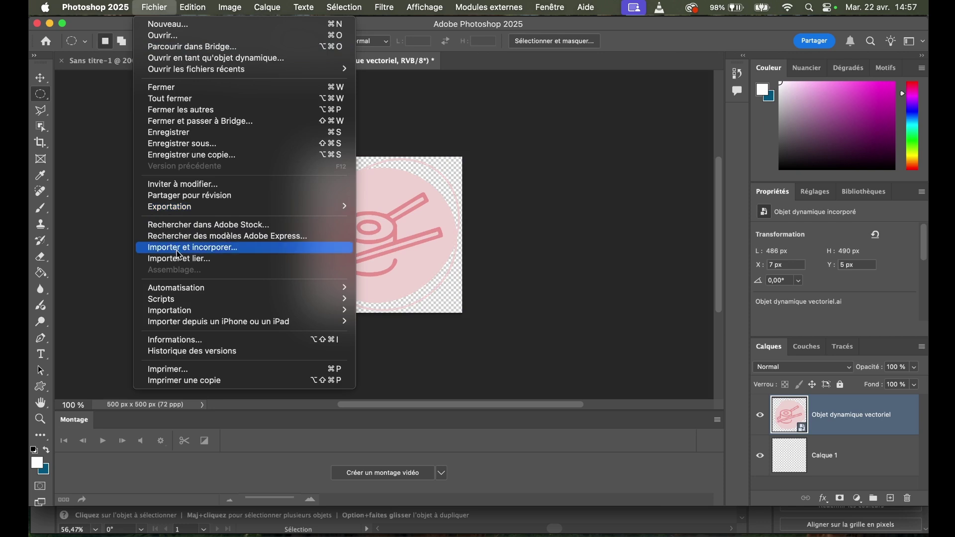
mouse_move(185, 303)
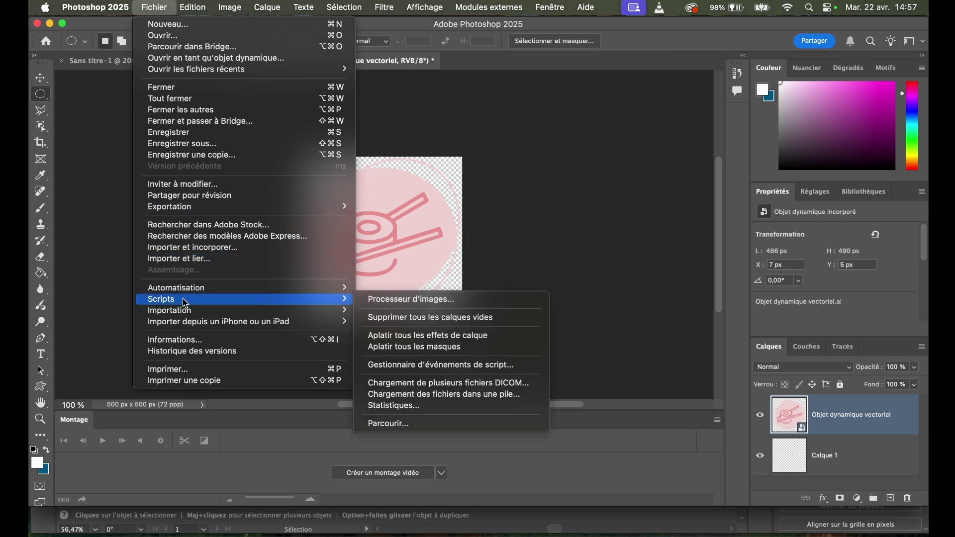
click(205, 141)
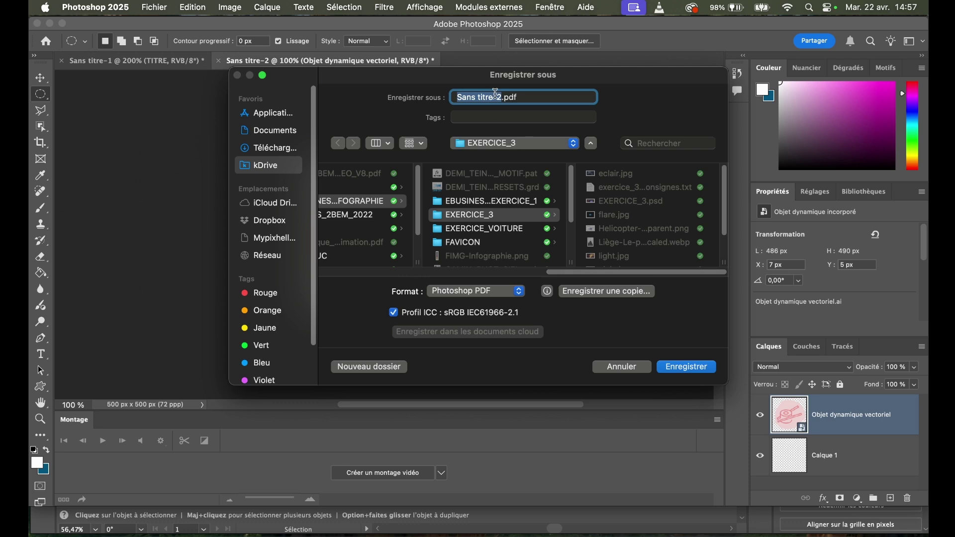
click(455, 293)
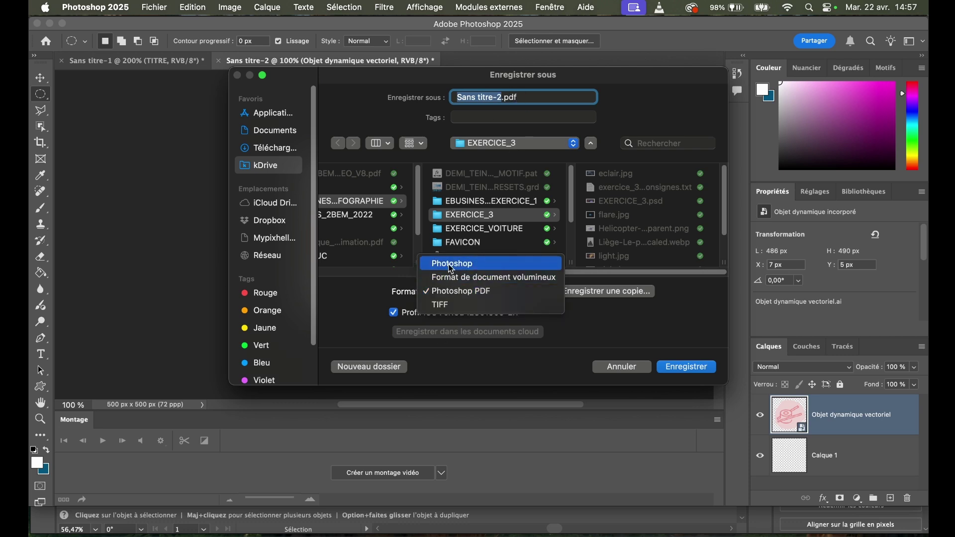
click(451, 264)
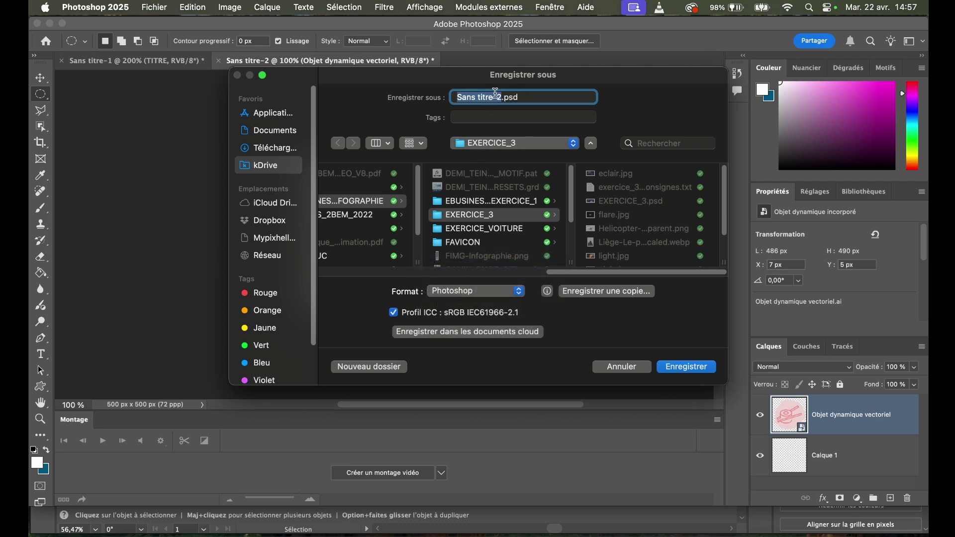
text(logo_su)
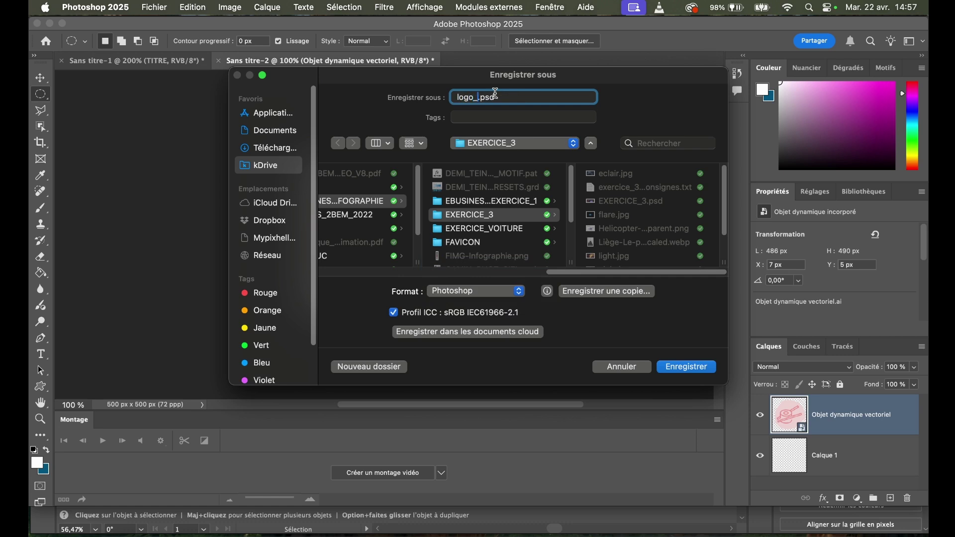
text(sh)
click(691, 368)
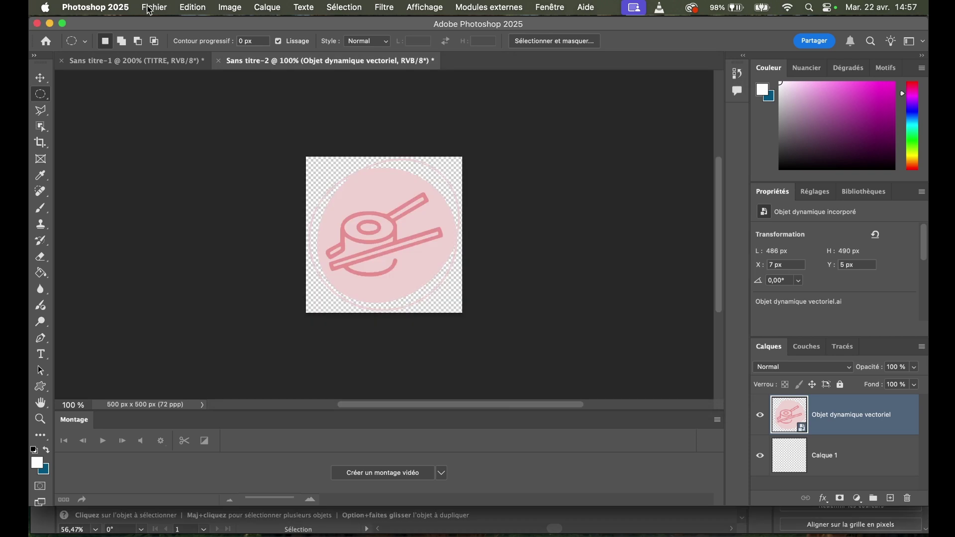
- Open the logo in Enregistrer pour le Web (hérité), preview it as PNG-8, and set the export format to PNG-24
click(150, 8)
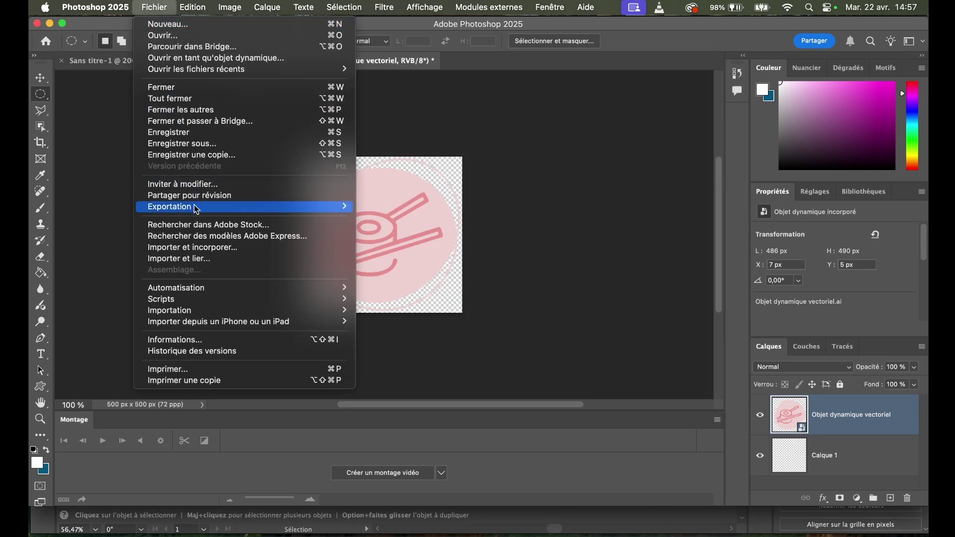
mouse_move(346, 207)
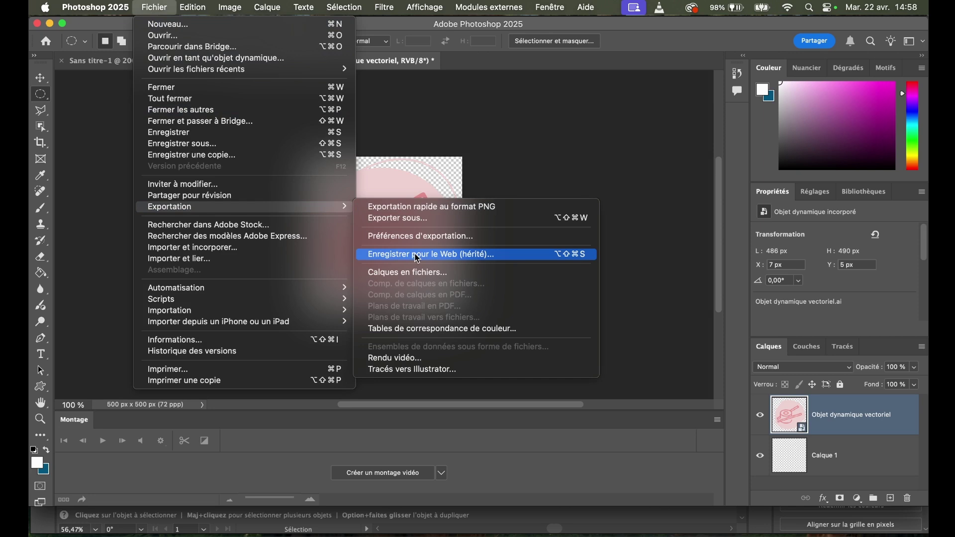
click(416, 256)
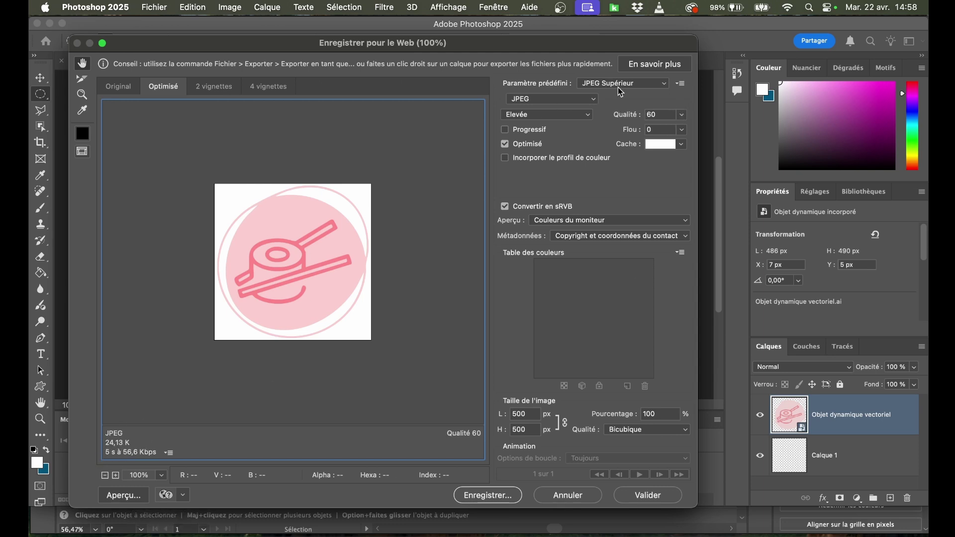
click(574, 100)
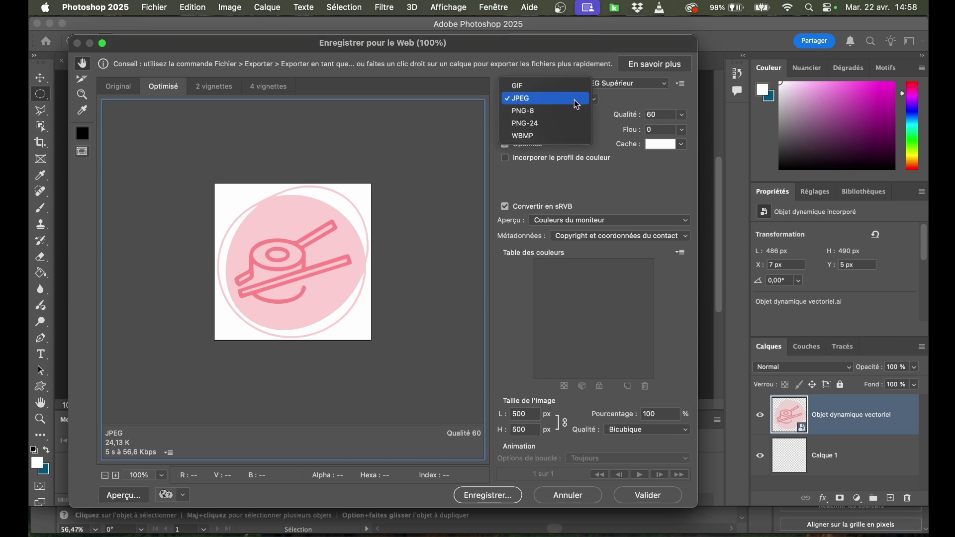
click(520, 116)
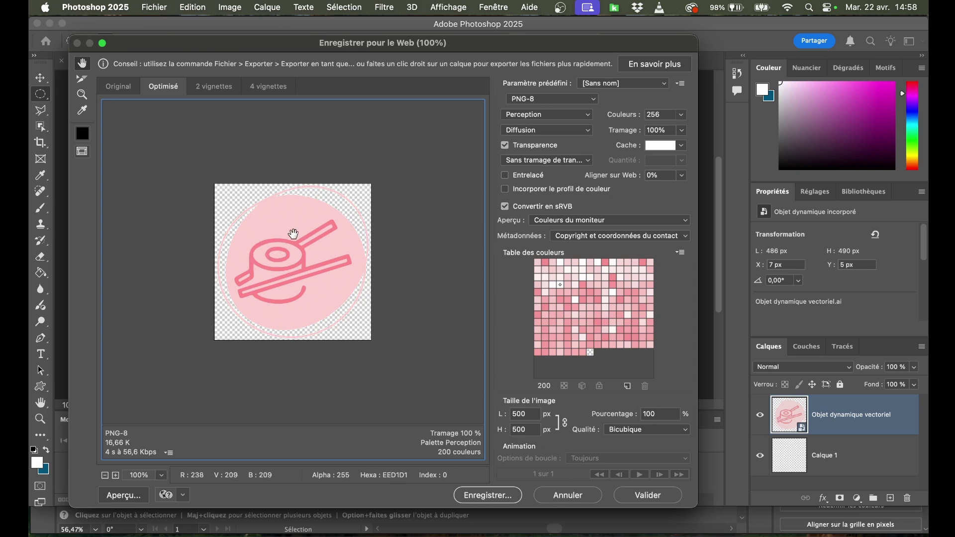
click(538, 103)
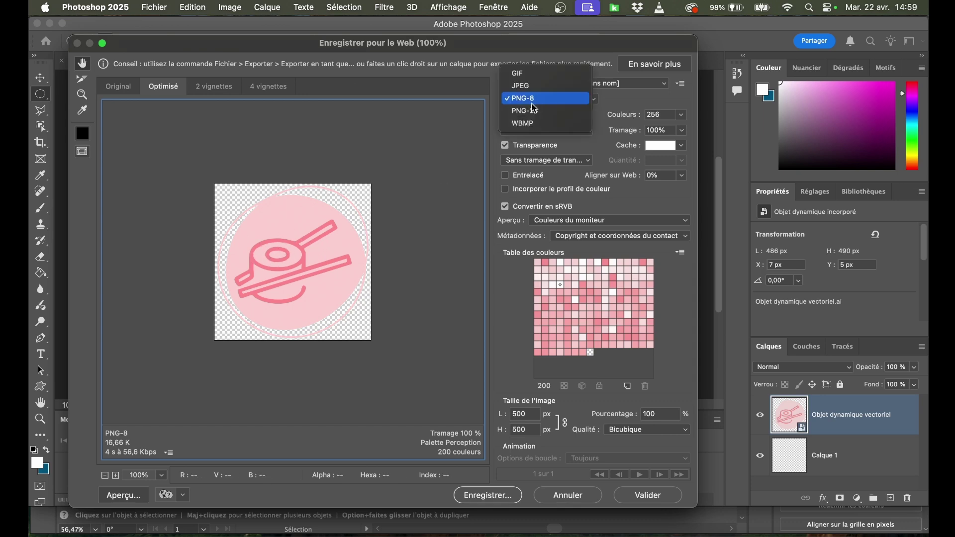
click(532, 108)
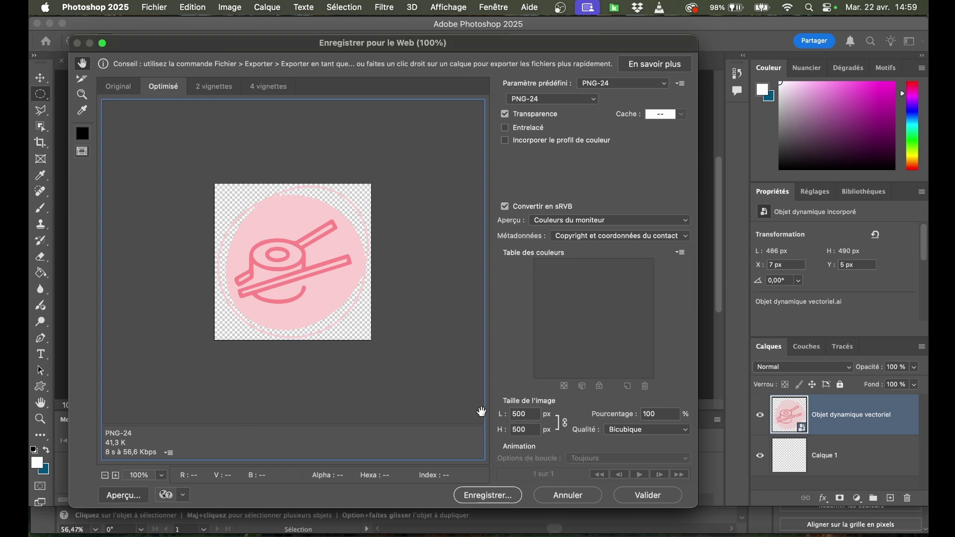
- Proceed to saving the optimised PNG-24 copy of the logo and name it logo_sushi.png
click(485, 496)
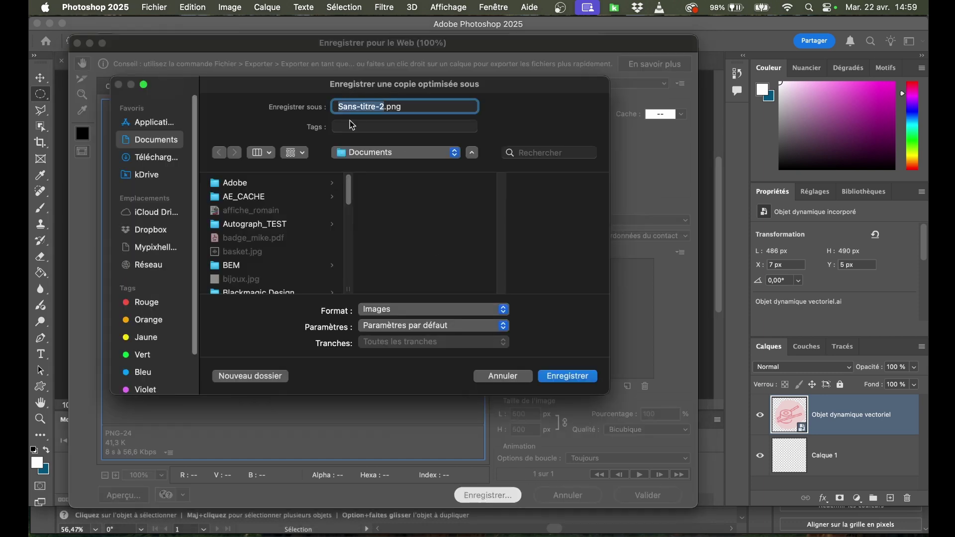
text(logo)
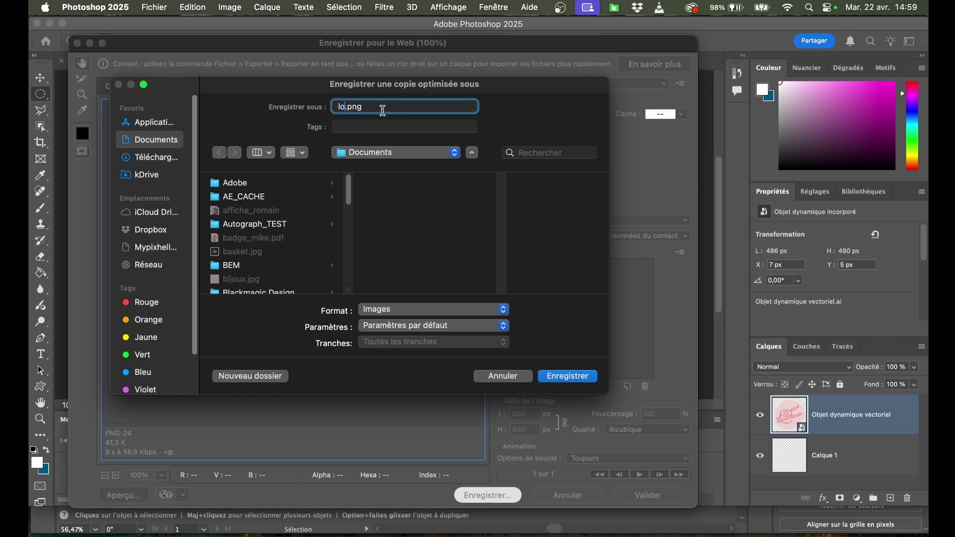
text(_sushi)
- Switch to Illustrator, select the pale pink logo shape, and set up a saved copy of logo_sushi in SVG (svg) format
key(super+Tab)
click(137, 170)
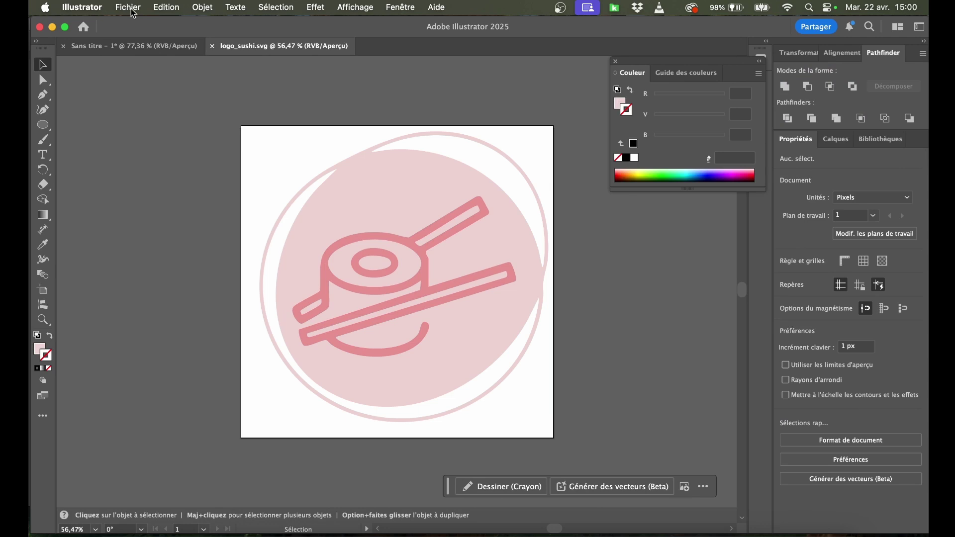
click(393, 175)
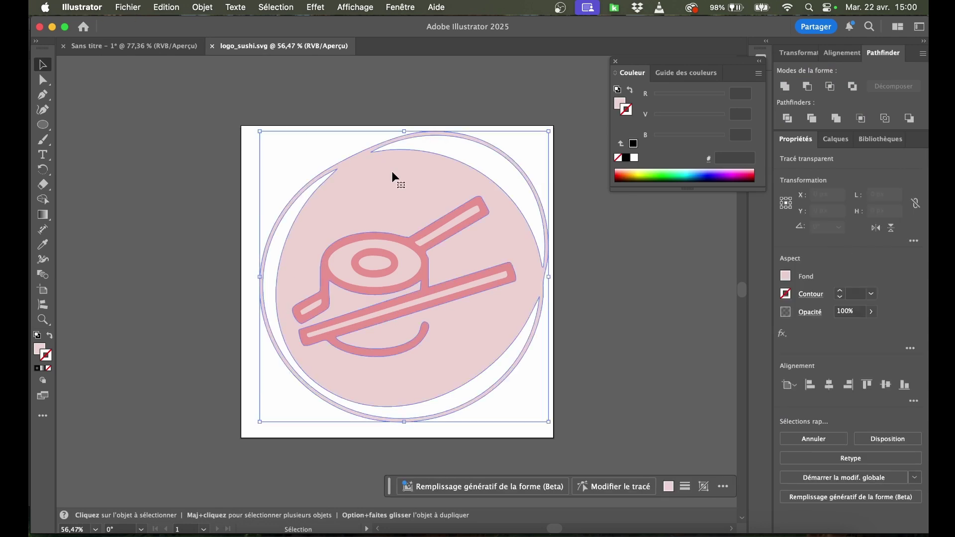
click(127, 7)
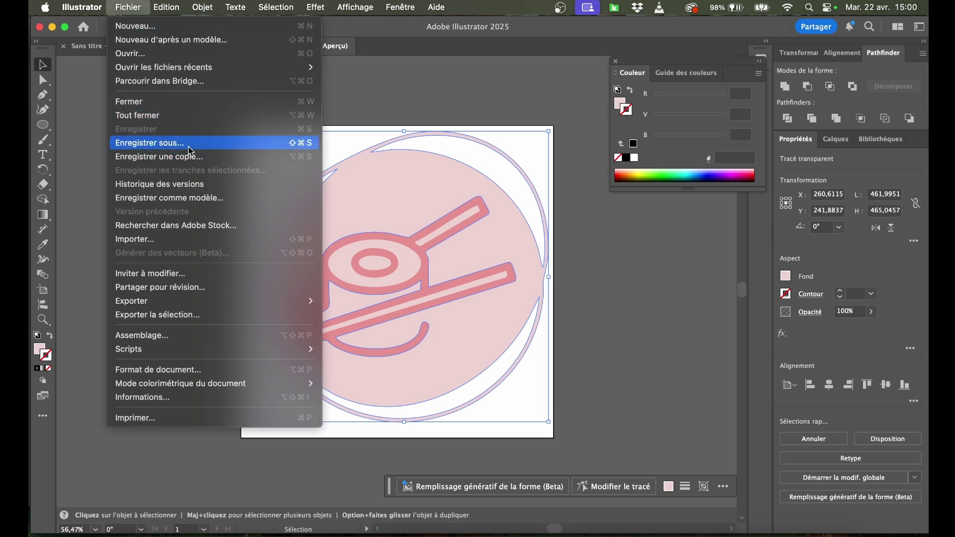
click(143, 161)
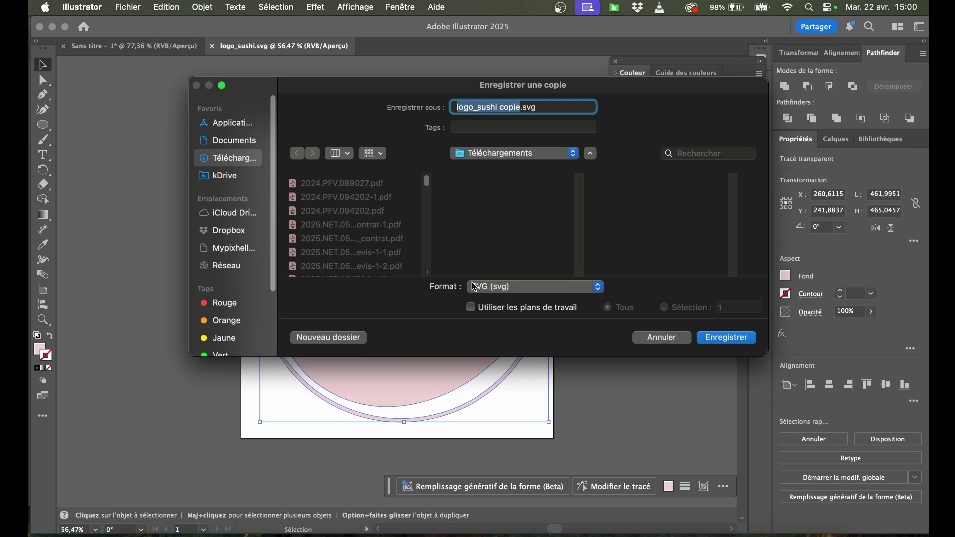
click(504, 290)
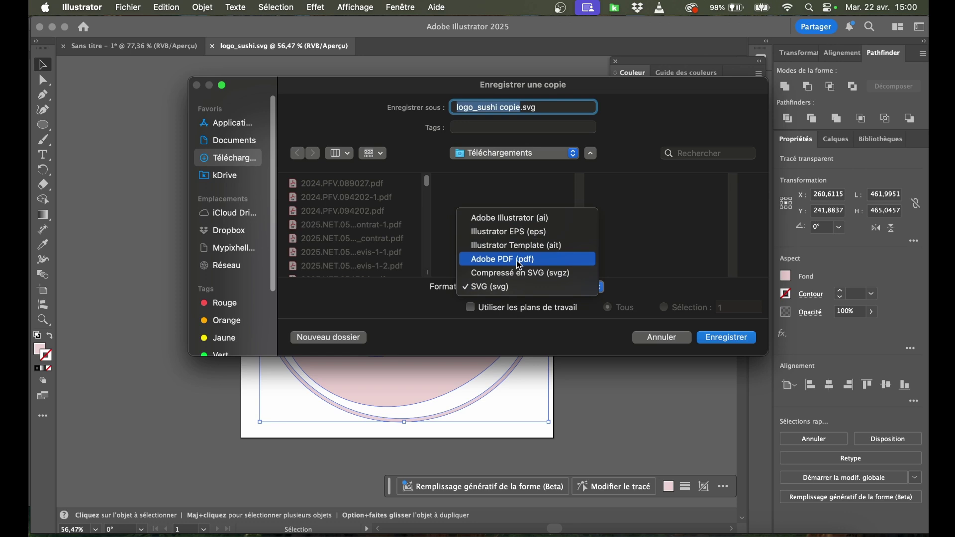
click(513, 287)
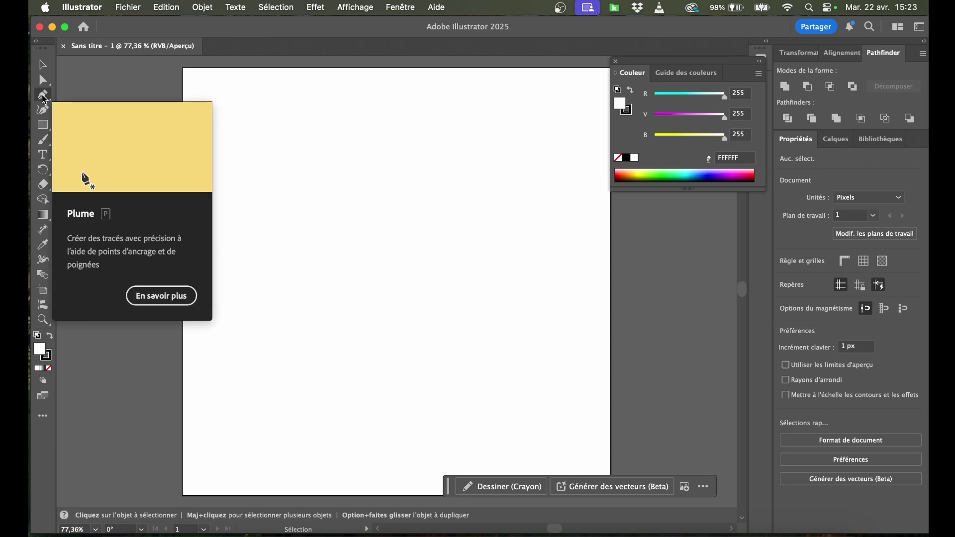
- Start a path with the Plume tool in the artboard's upper area, placing four anchor points joined by three straight segments
click(43, 97)
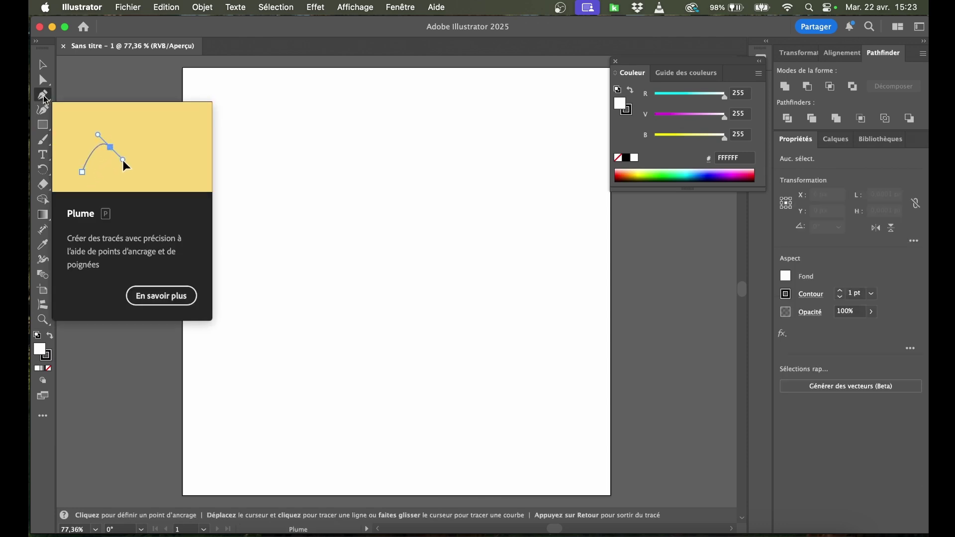
click(246, 210)
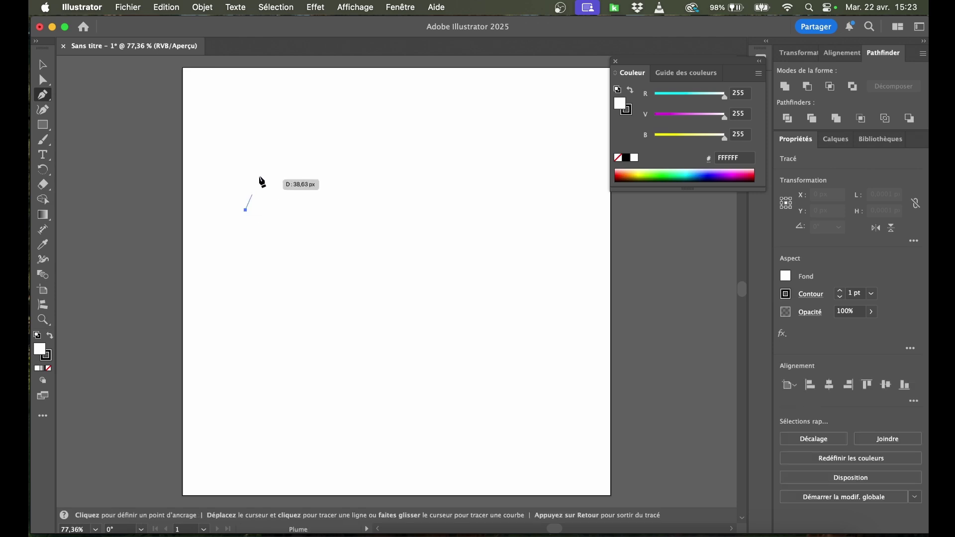
click(273, 133)
click(355, 142)
click(403, 108)
super+click(466, 147)
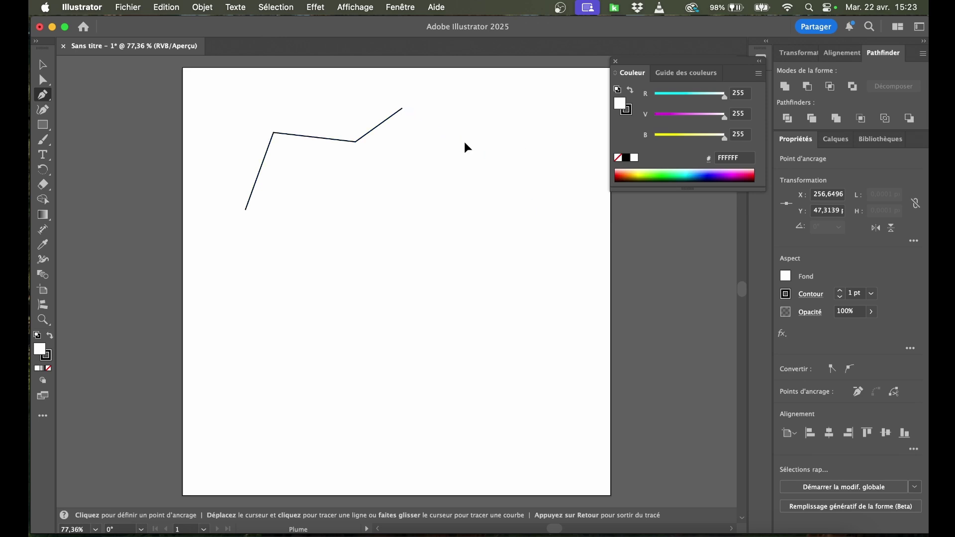
- Extend the path with three curved segments looping down and back inward, and redirect the last anchor's outgoing handle downward
drag(464, 142, 502, 192)
drag(437, 237, 400, 228)
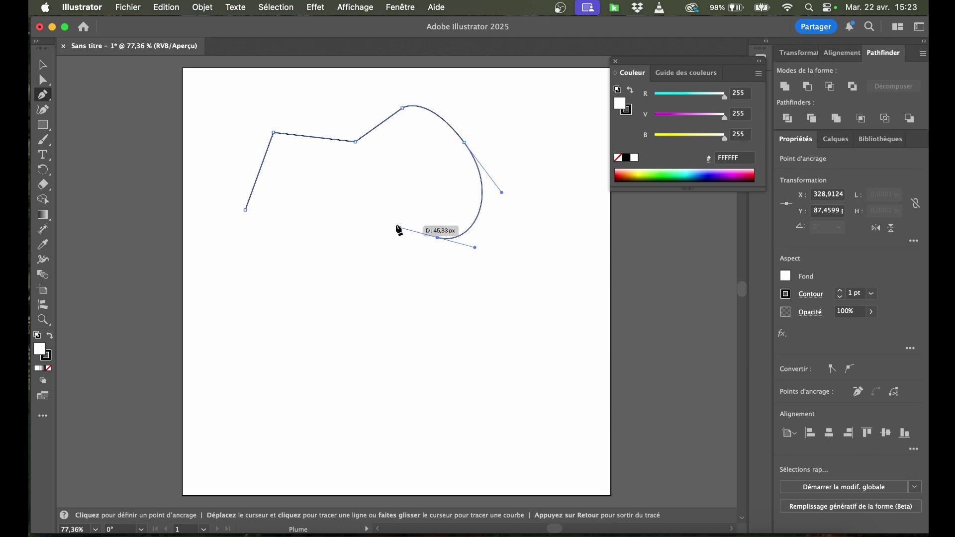
drag(360, 197, 330, 209)
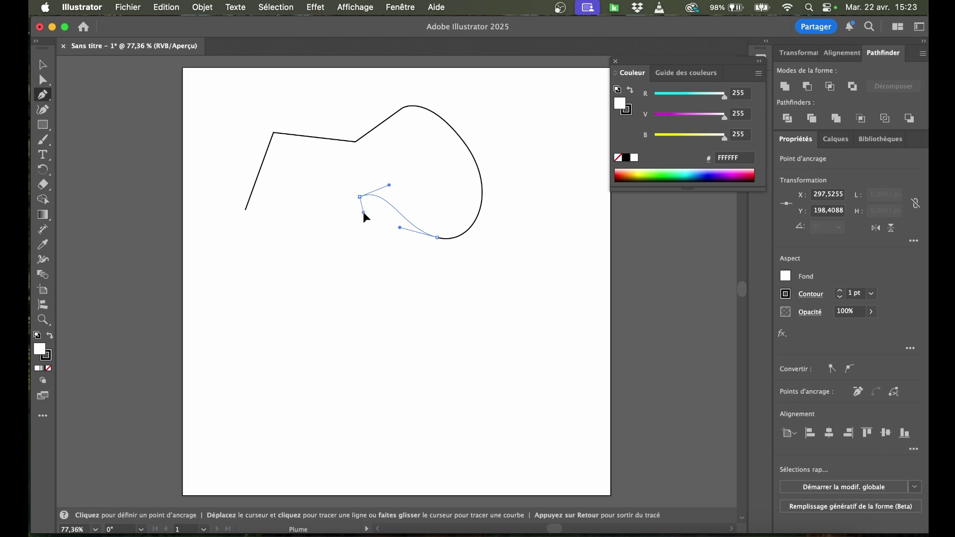
drag(362, 221, 365, 220)
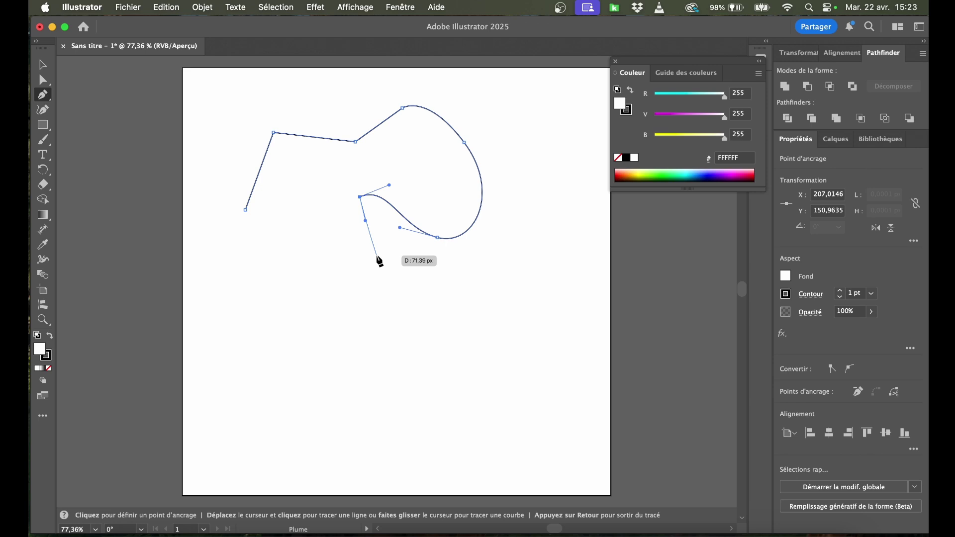
- Continue the path with straight lower segments and small curves, and close it at its starting anchor point
click(371, 254)
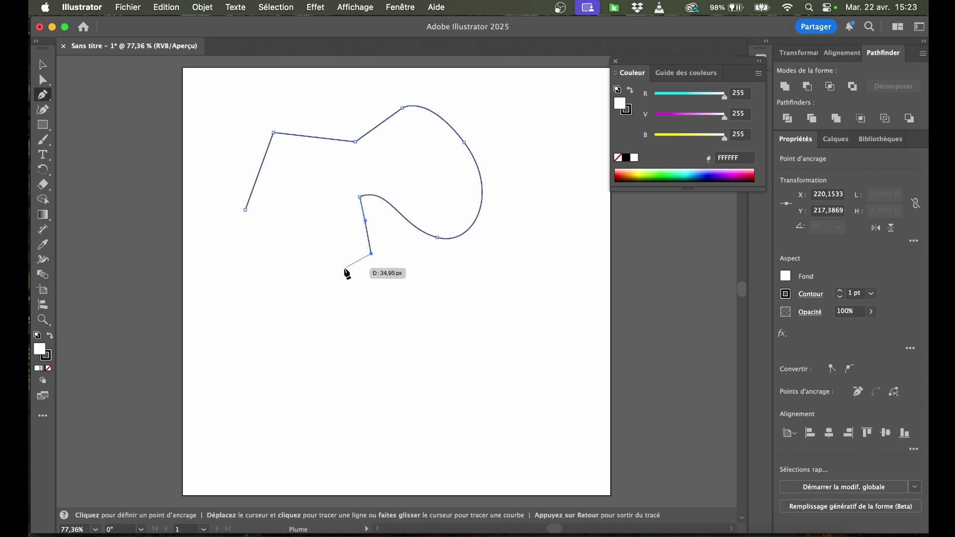
click(296, 254)
drag(293, 233, 232, 213)
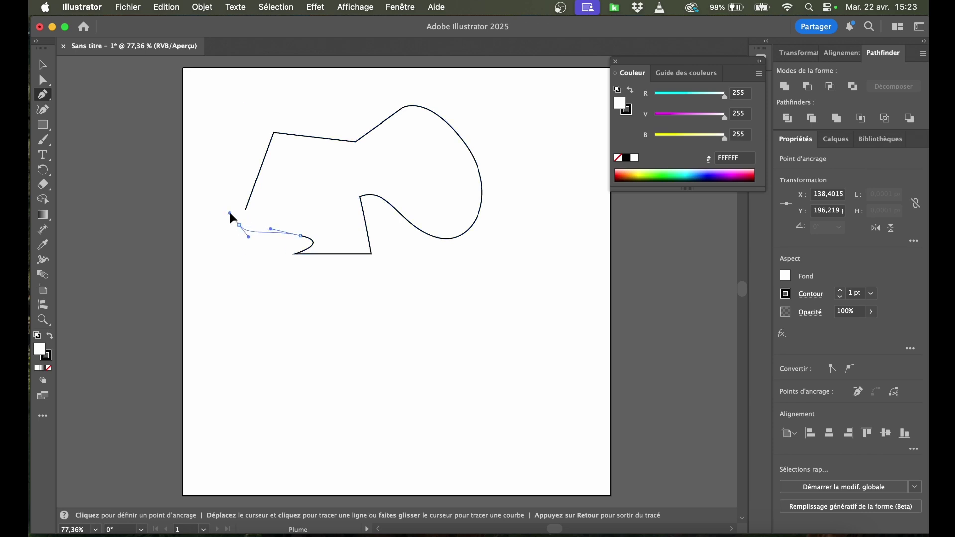
click(246, 210)
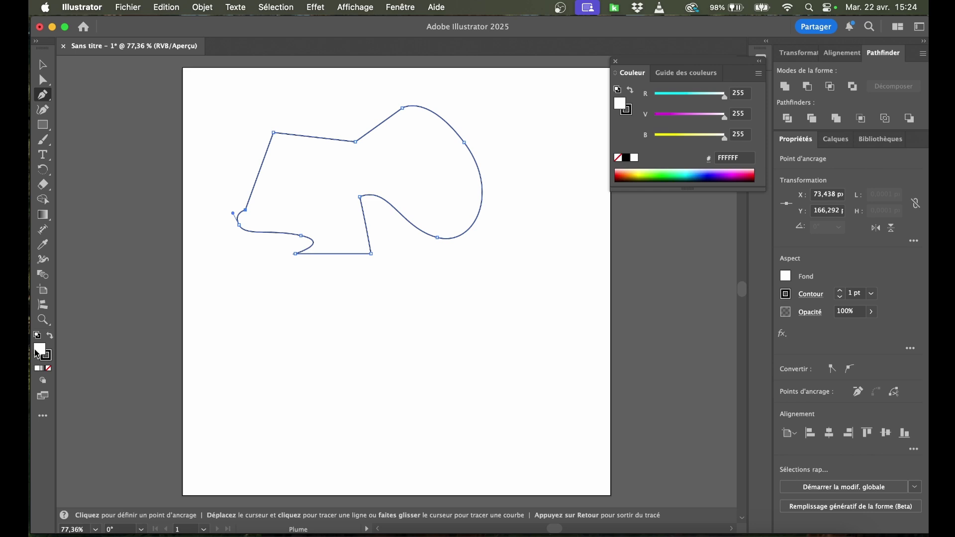
- Fill the closed shape with red EF0000
double_click(39, 352)
drag(642, 322, 660, 290)
click(791, 285)
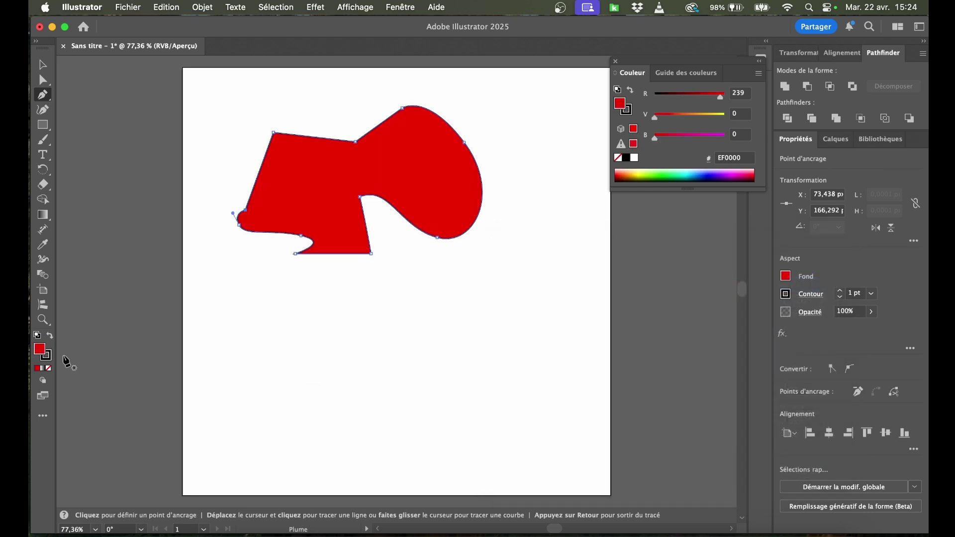
- Make the outline of the red shape the active colour target and set its stroke weight to 7 pt
click(48, 356)
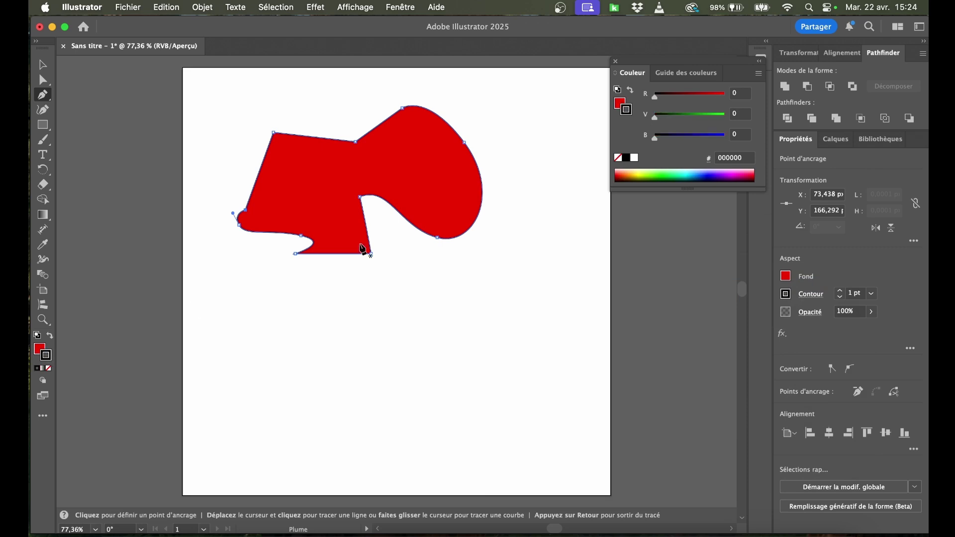
click(871, 298)
click(877, 125)
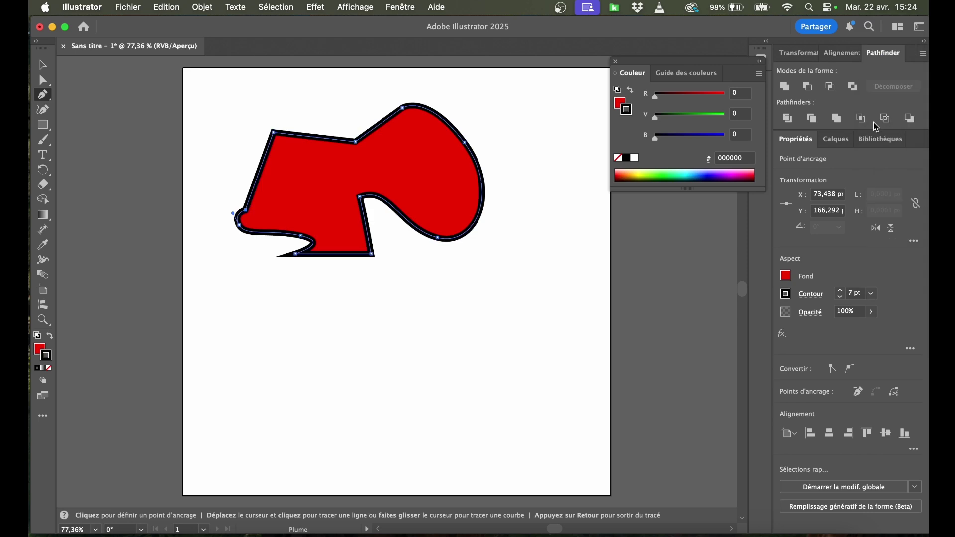
- Try to recolour the shape's outline by picking only a blue hue
double_click(46, 360)
click(683, 334)
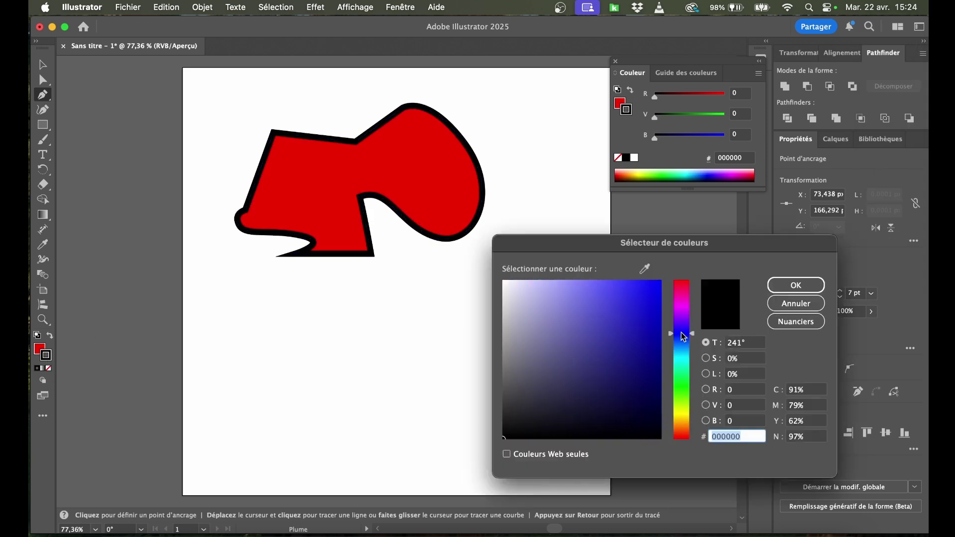
click(796, 286)
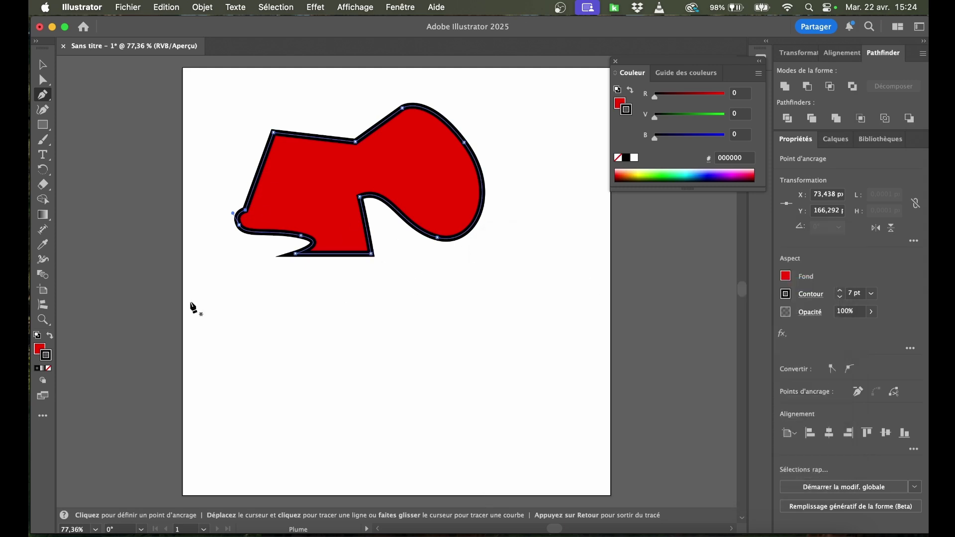
- Set the shape's stroke colour to blue 0074FF
double_click(49, 359)
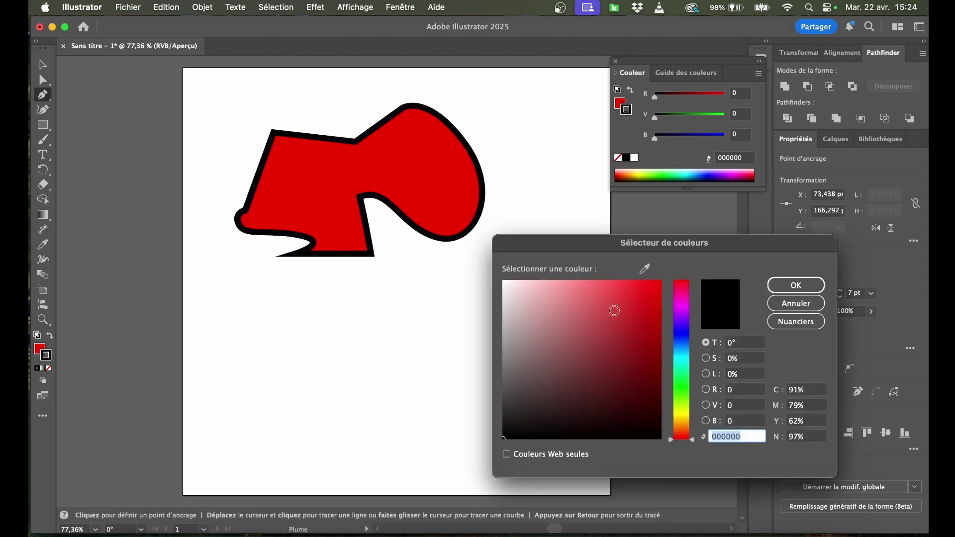
text(006EF2)
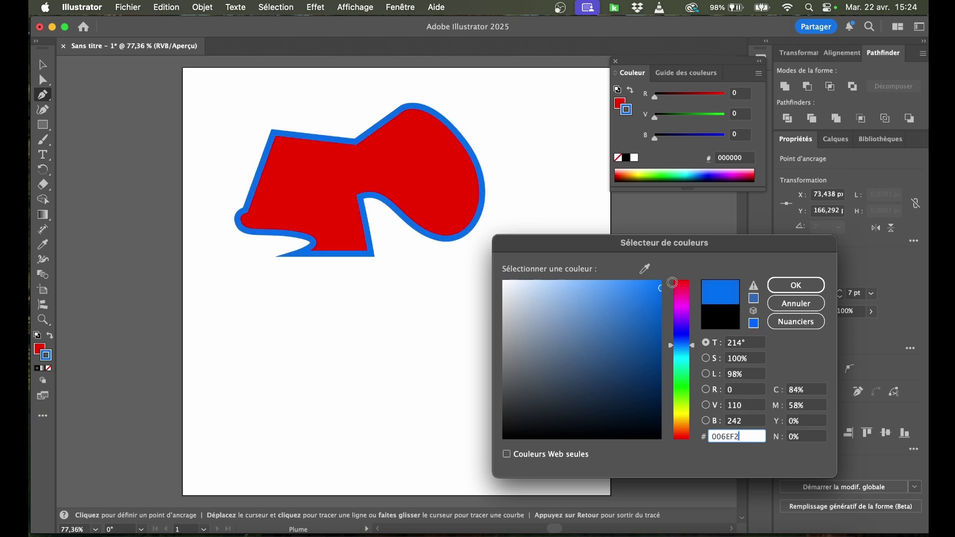
click(796, 285)
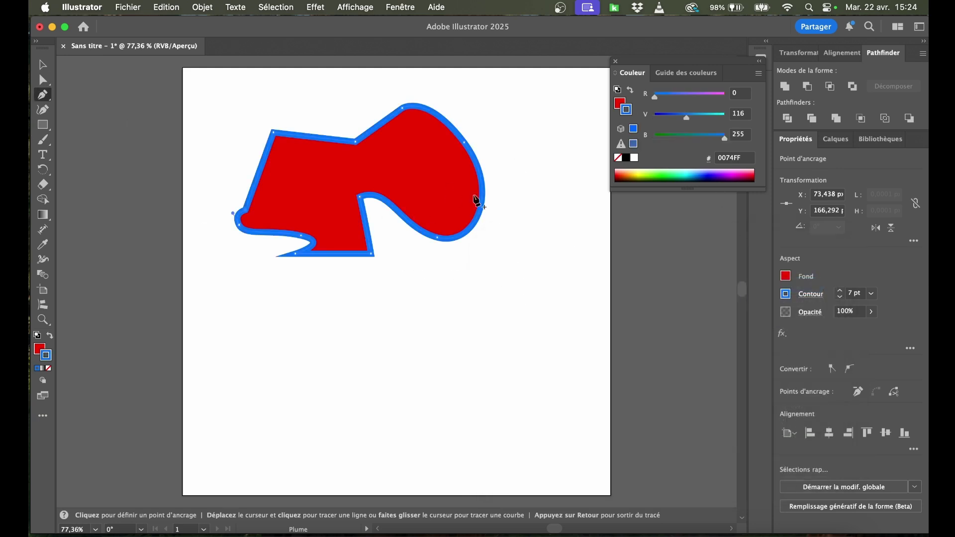
- Display the Formes brush collection and apply the rough charcoal-like art brush to the shape's outline
click(837, 141)
click(796, 138)
click(349, 7)
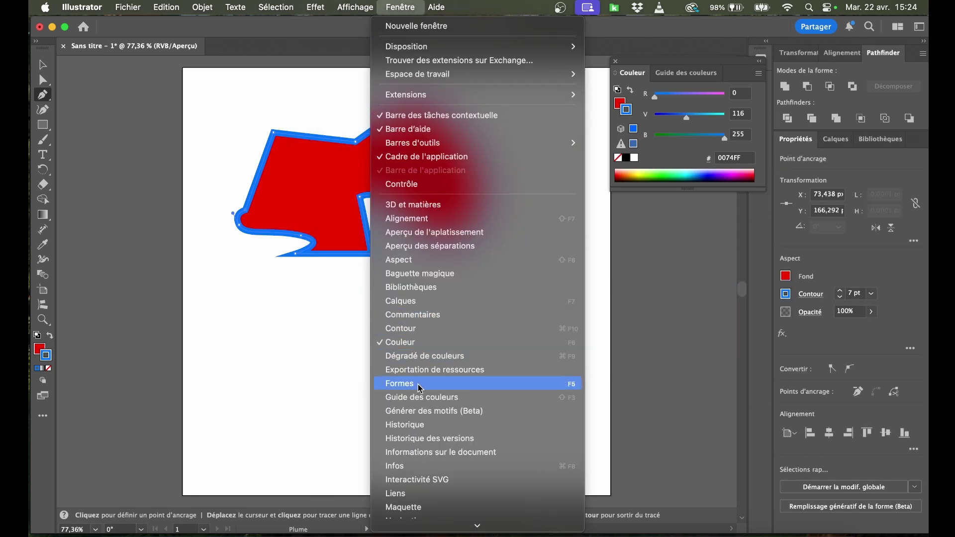
click(405, 384)
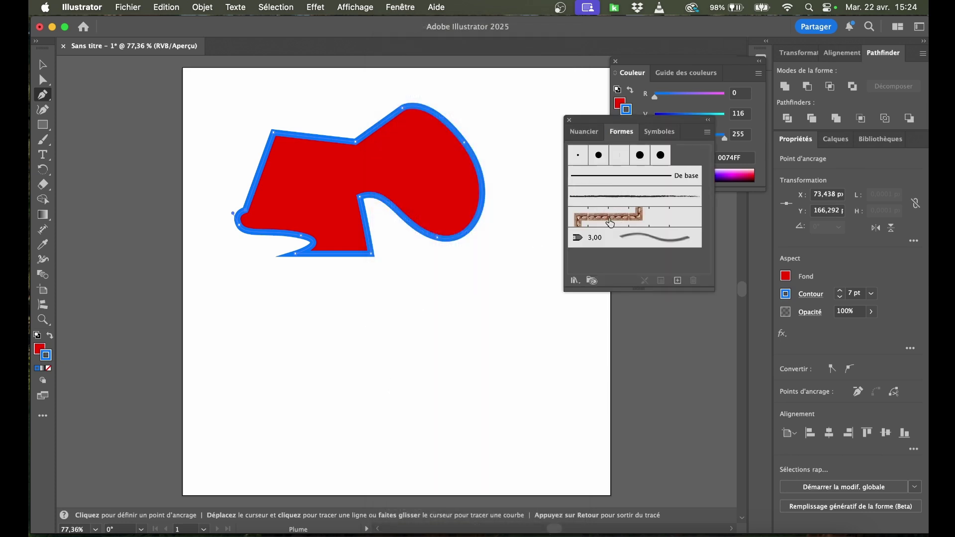
click(615, 196)
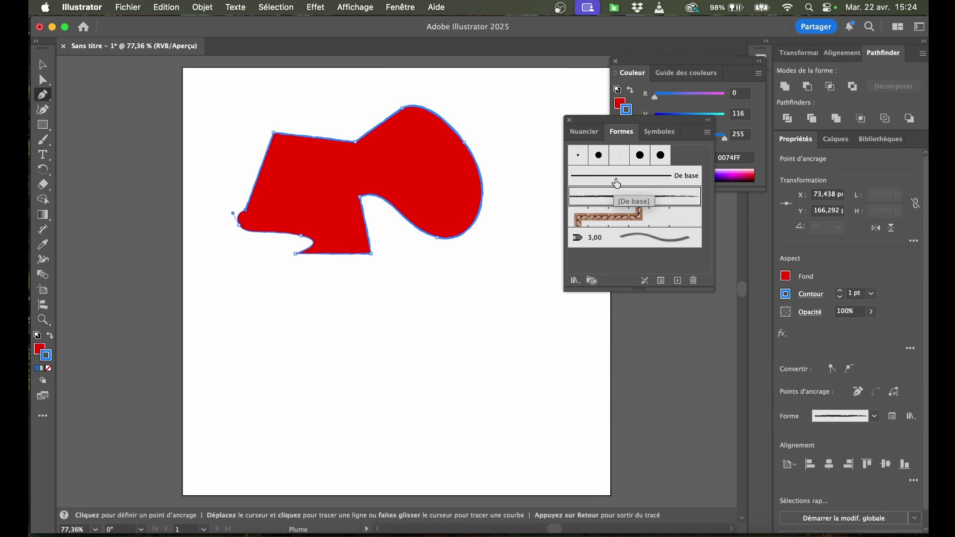
- Replace the outline's charcoal-like brush with the Arrondi 10 pt brush
click(584, 158)
click(598, 158)
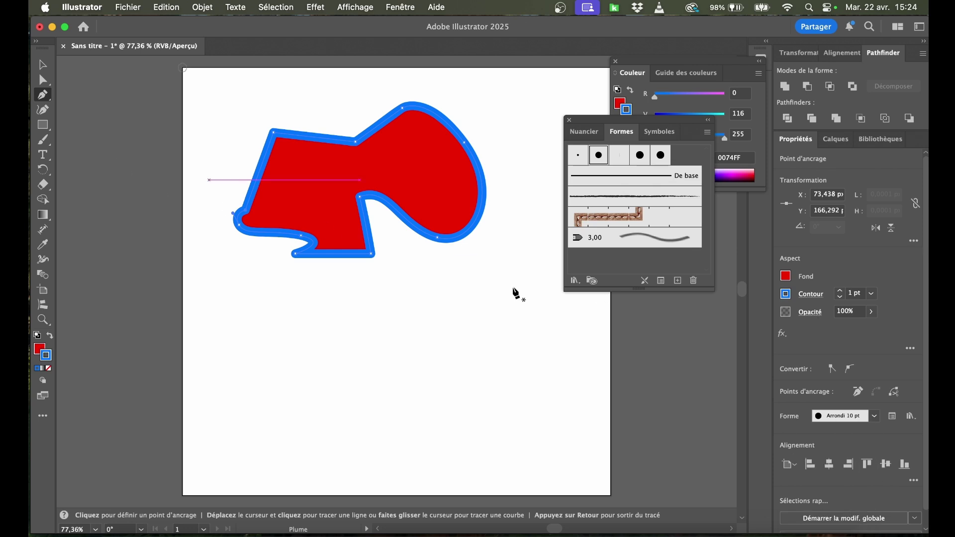
- Draw a rectangle about 212 by 173 px overlapping the lower part of the red shape, and strongly round its corners
click(42, 125)
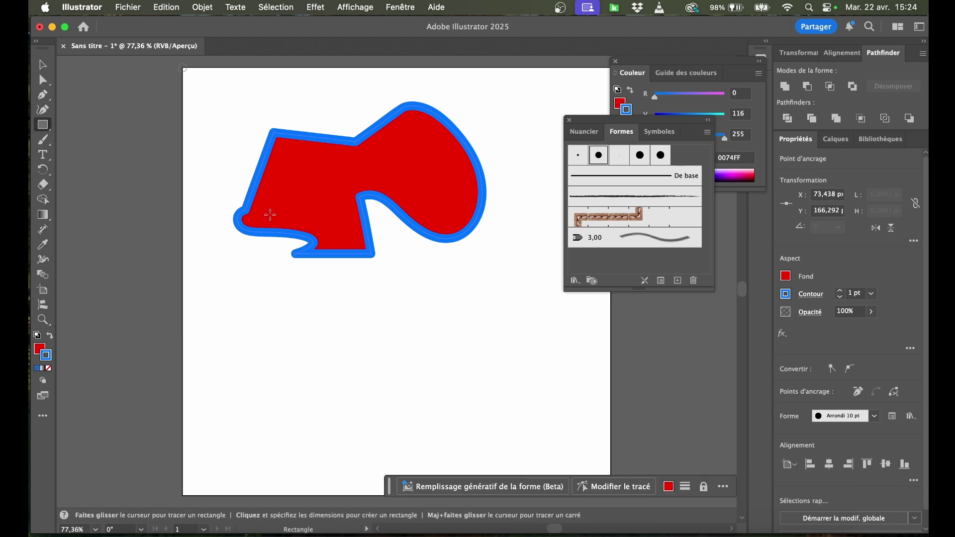
drag(227, 196, 374, 313)
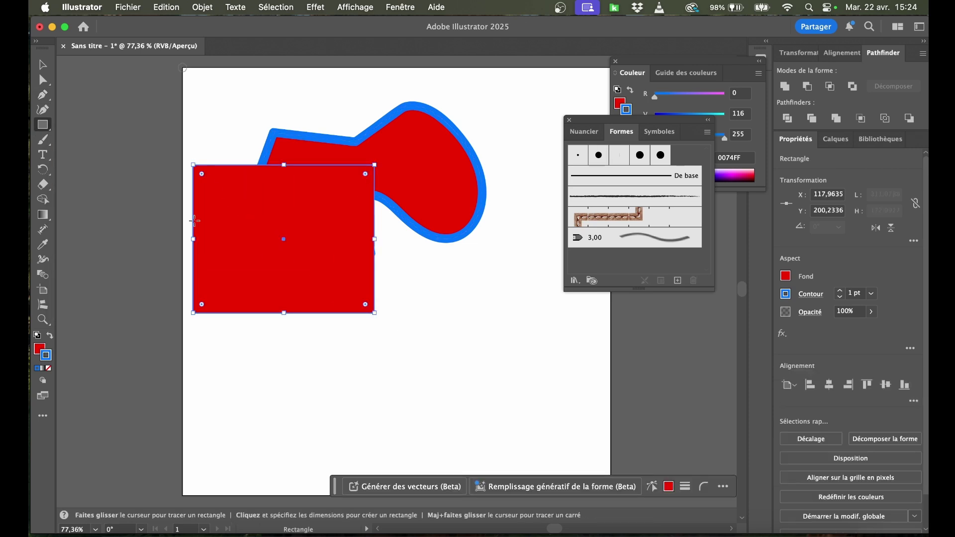
drag(202, 175, 247, 206)
- Select the rounded rectangle and the red shape together
click(42, 65)
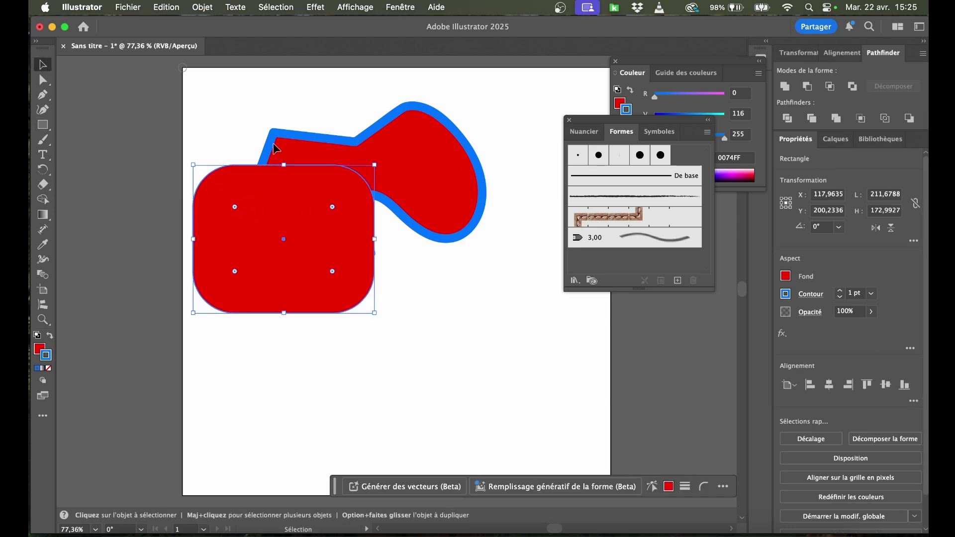
scroll(69, 114, left, 2)
key(super+a)
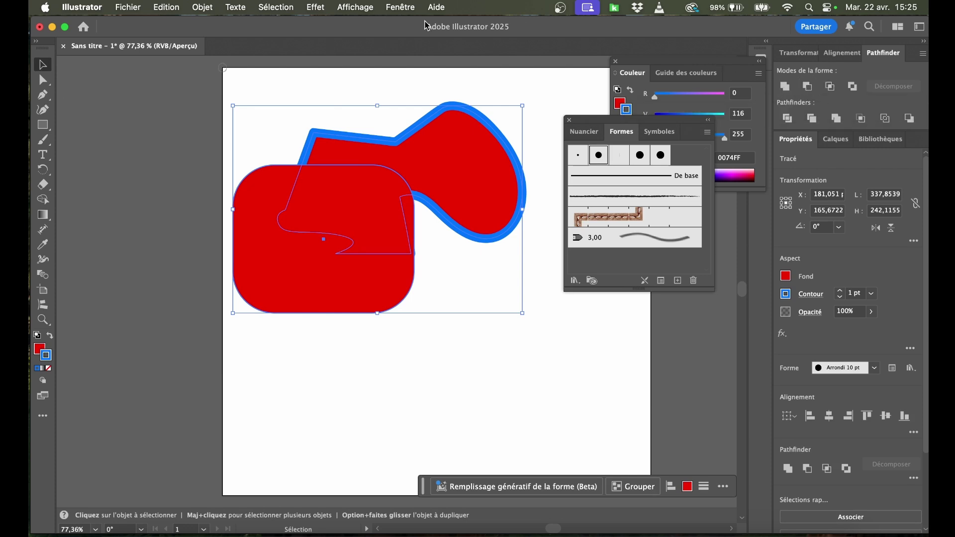
- Examine the list of available panels, including Pathfinder, and the workspace presets
click(401, 7)
scroll(465, 398, down, 3)
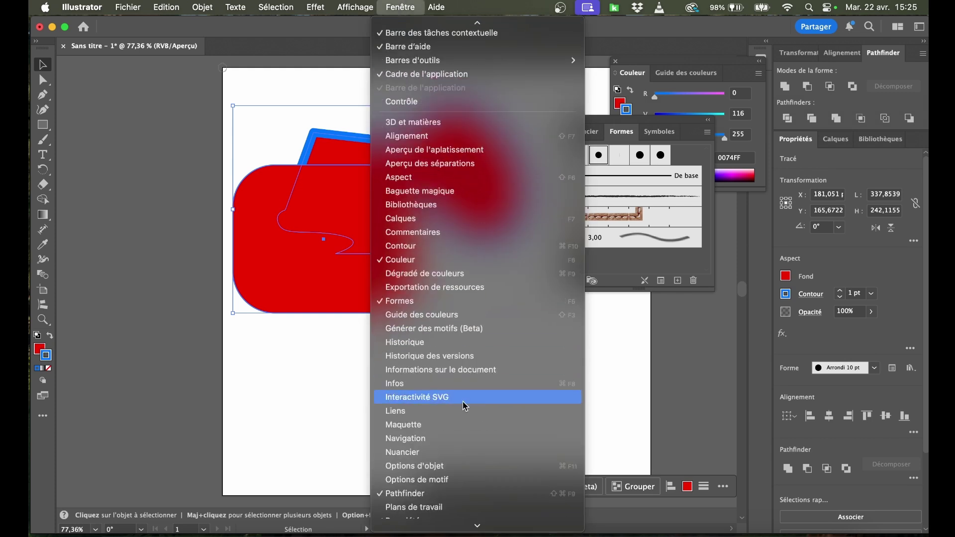
scroll(465, 407, down, 5)
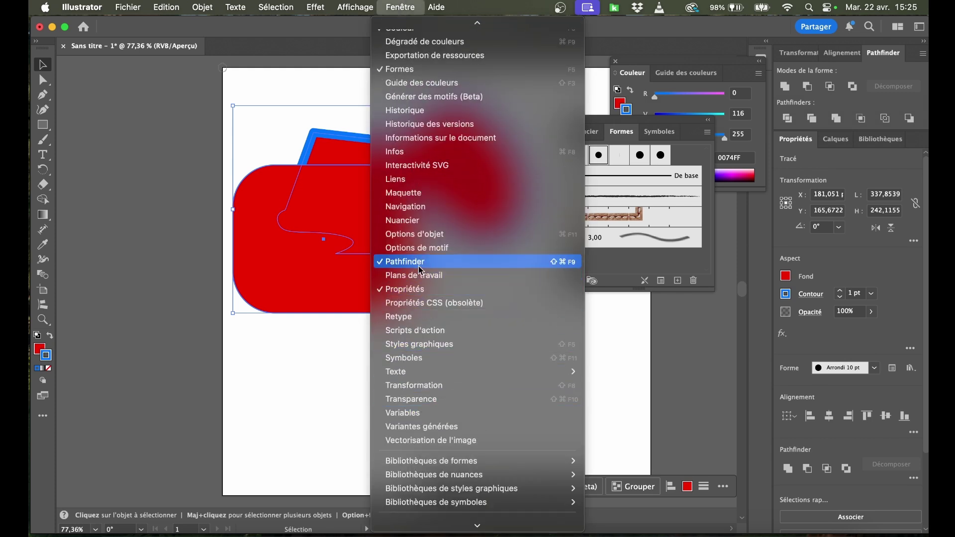
scroll(421, 270, up, 10)
mouse_move(554, 75)
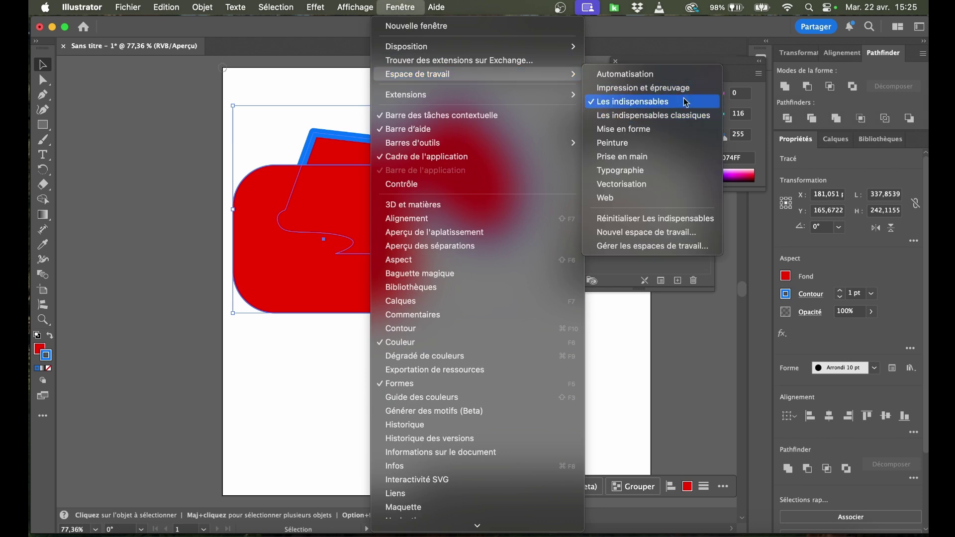
mouse_move(562, 147)
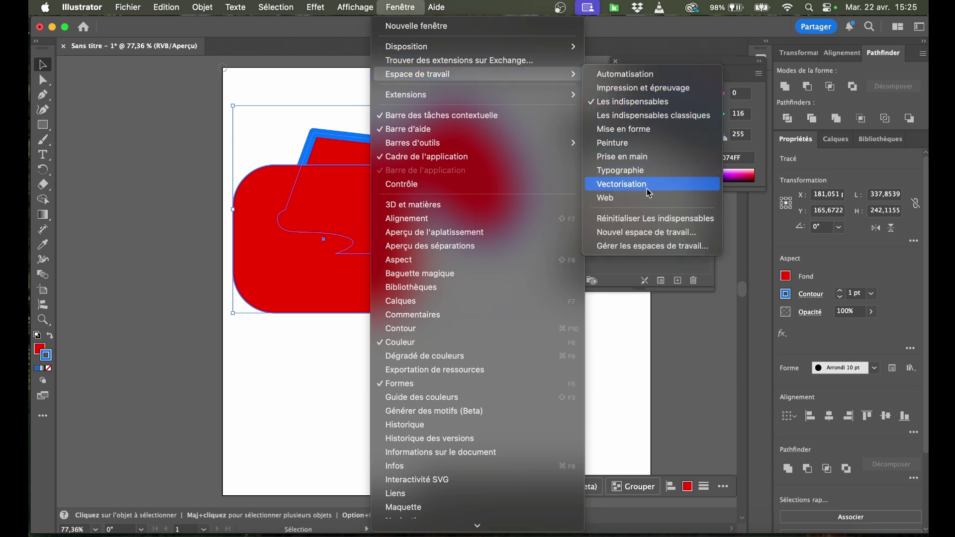
key(Escape)
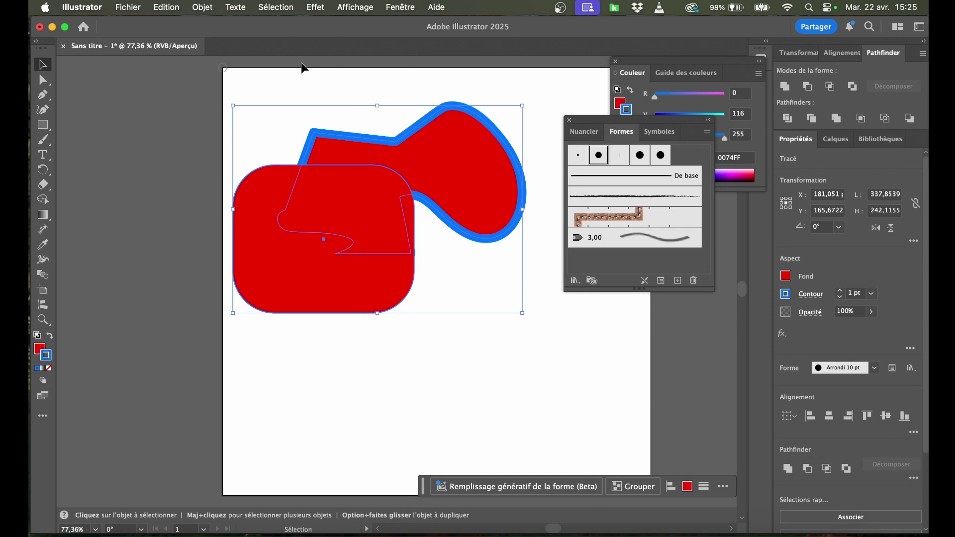
- Try the Pathfinder union and front-subtraction modes on the two shapes, undoing each result
click(787, 87)
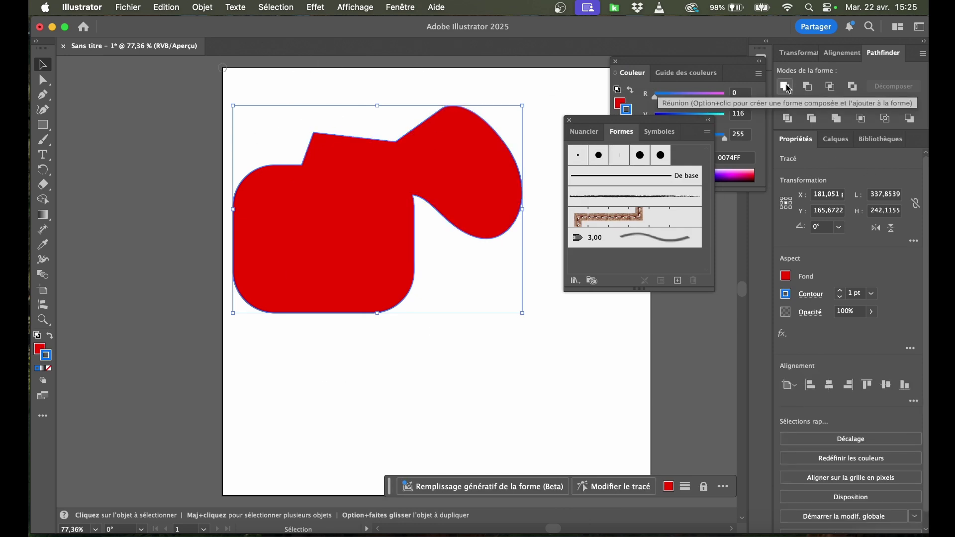
key(super+z)
click(808, 90)
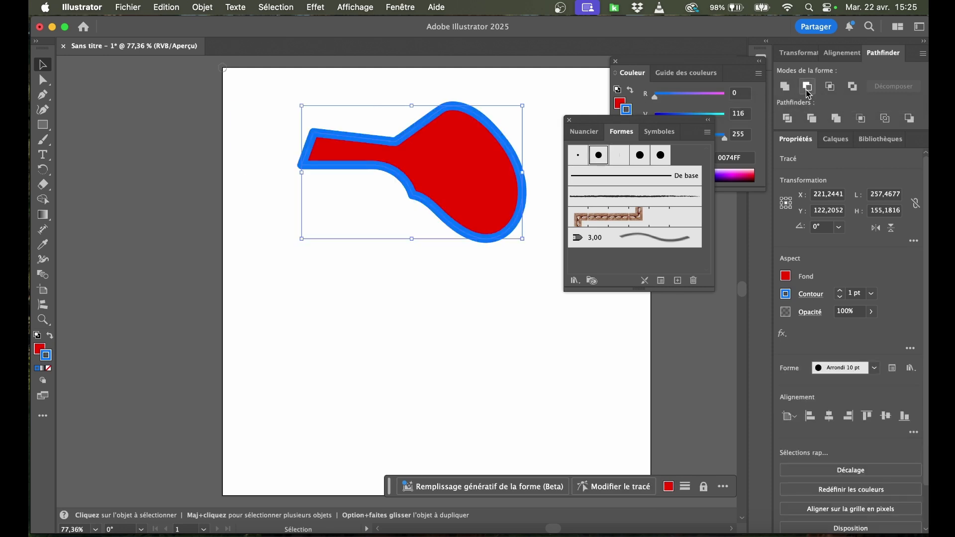
key(super+z)
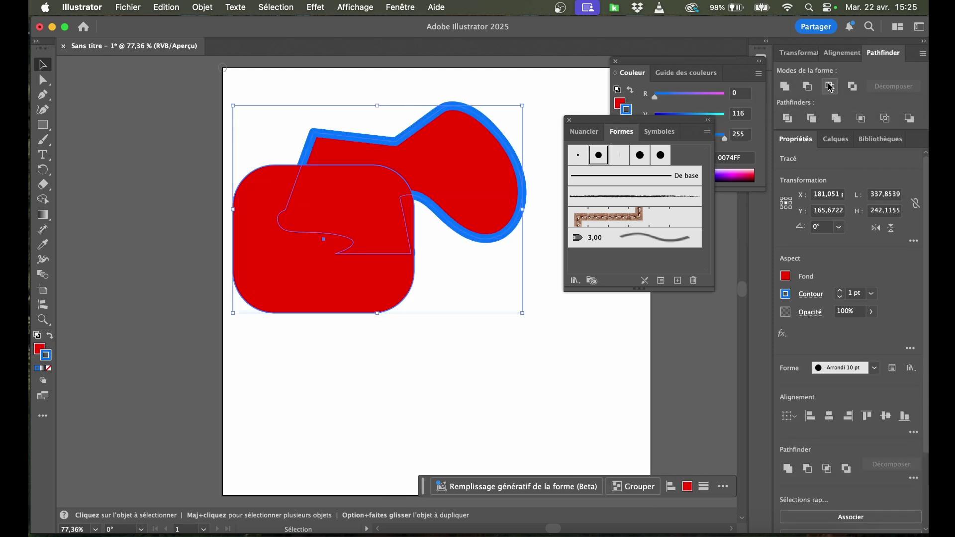
- Try the Pathfinder intersection and exclusion modes on the two shapes, undoing each result
click(830, 88)
key(super+z)
click(852, 88)
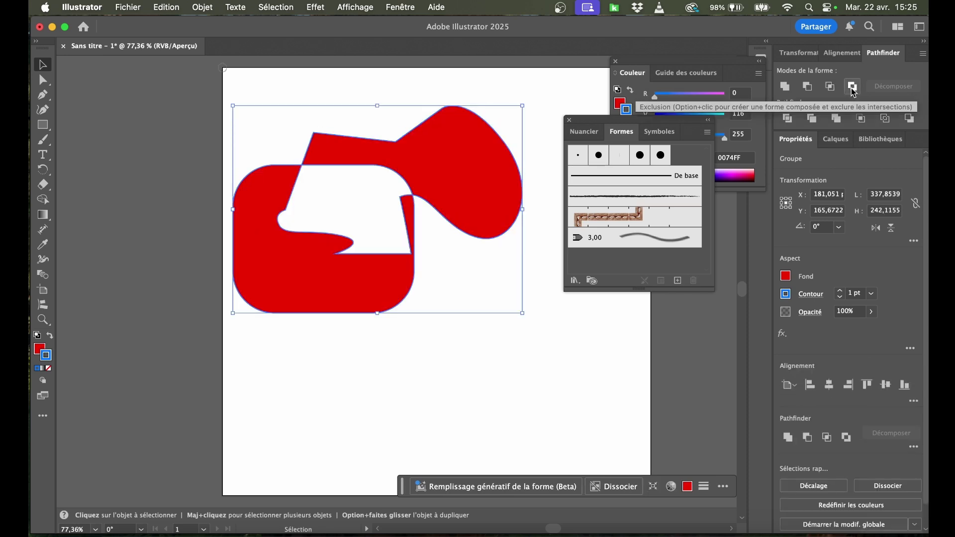
key(super+z)
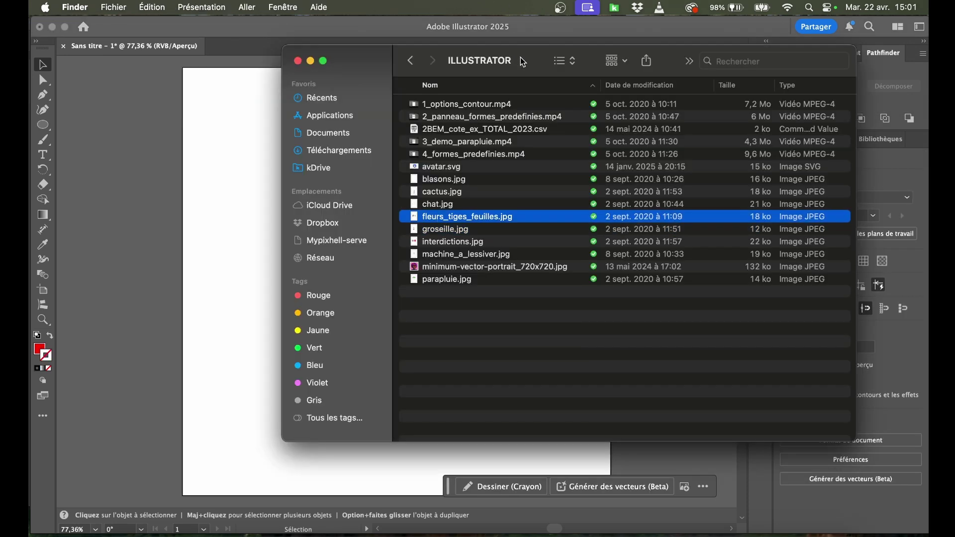
- Place fleurs_tiges_feuilles.jpg from the Finder's ILLUSTRATOR folder into the document and position both flowers over the artboard
drag(520, 58, 794, 82)
drag(740, 246, 323, 223)
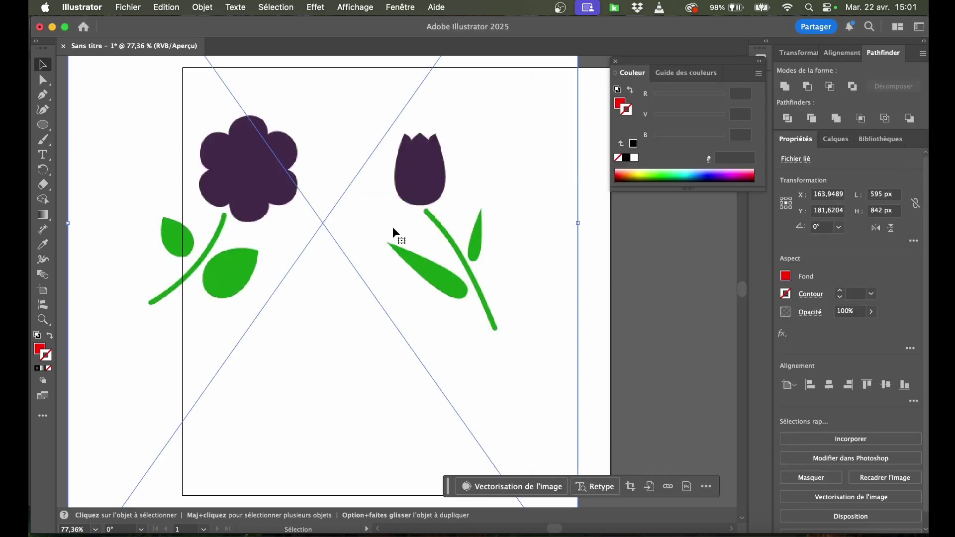
drag(243, 198, 305, 237)
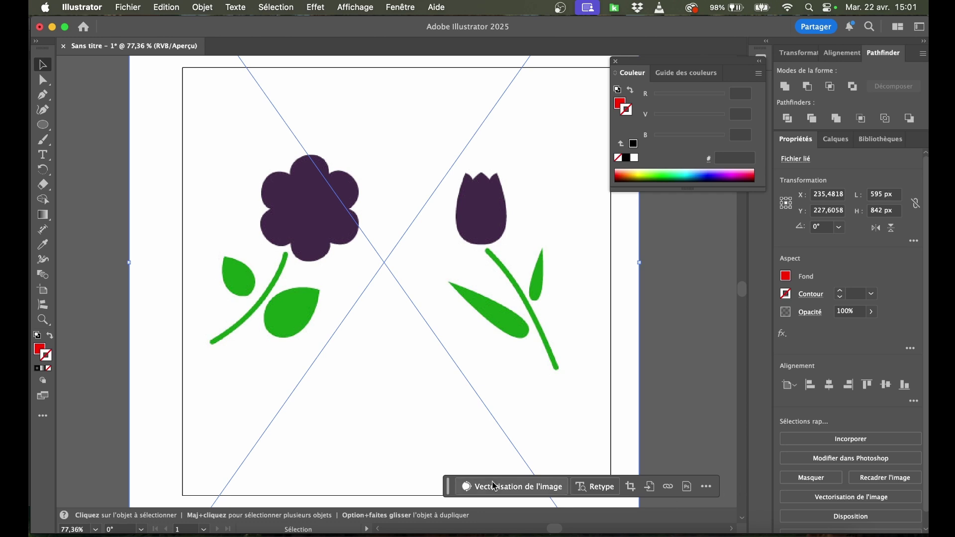
- Vectorise the flower image with the 3 couleurs preset and expand the tracing into editable paths
click(708, 488)
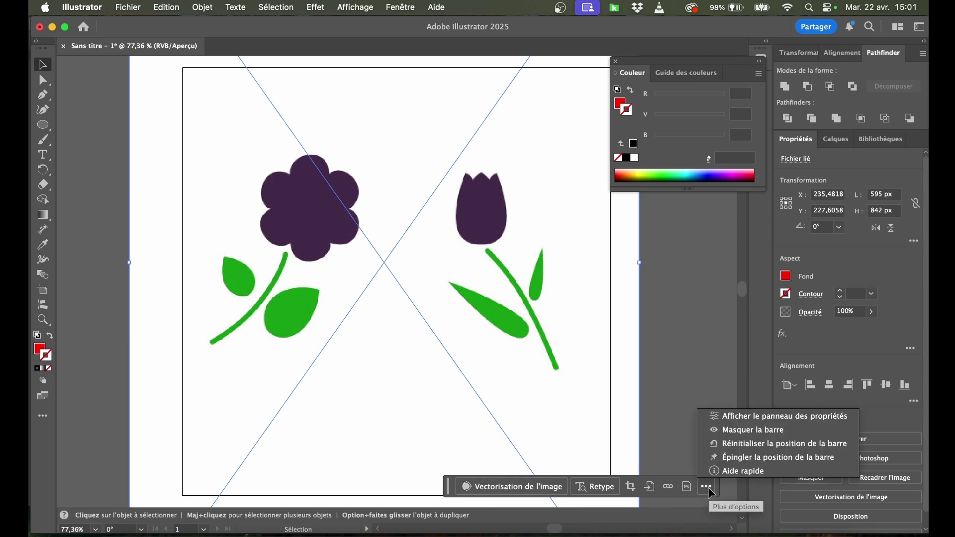
click(756, 422)
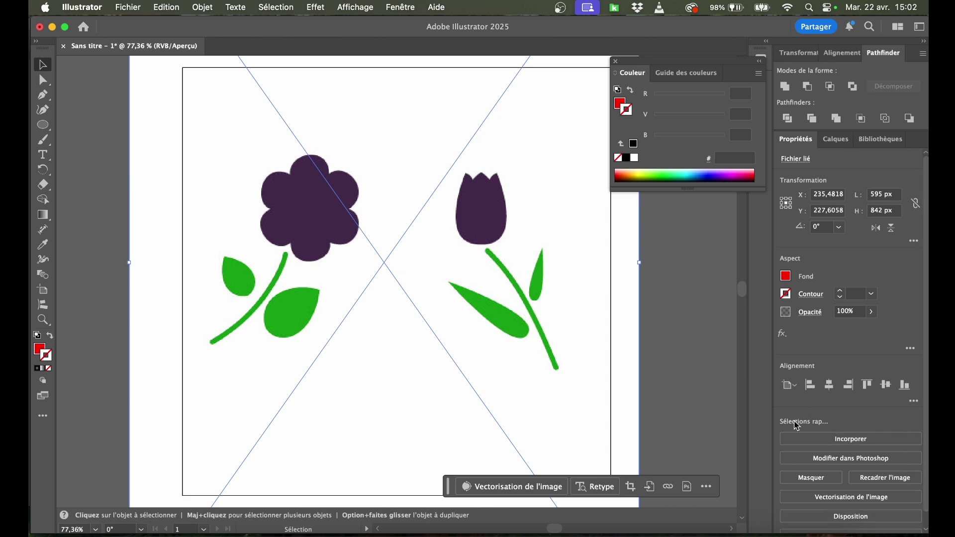
click(854, 498)
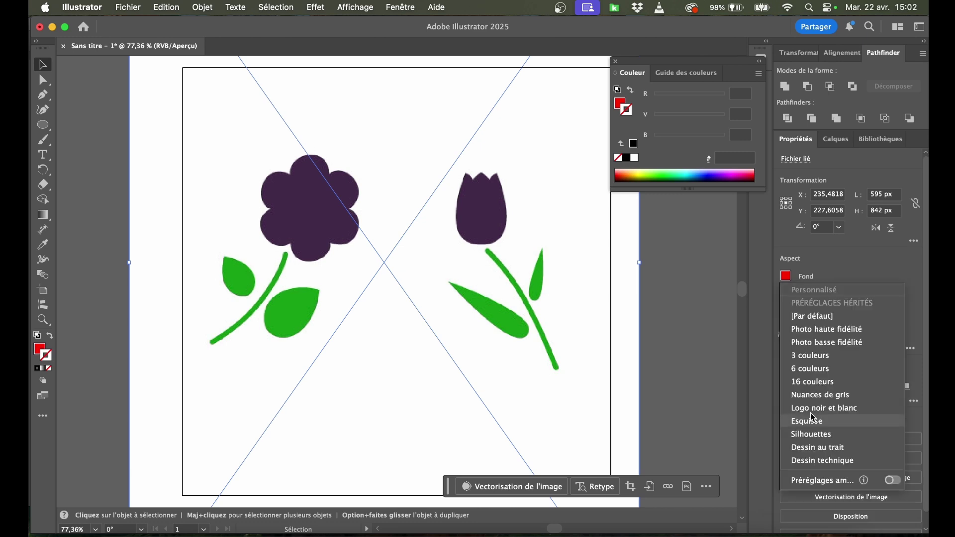
click(816, 360)
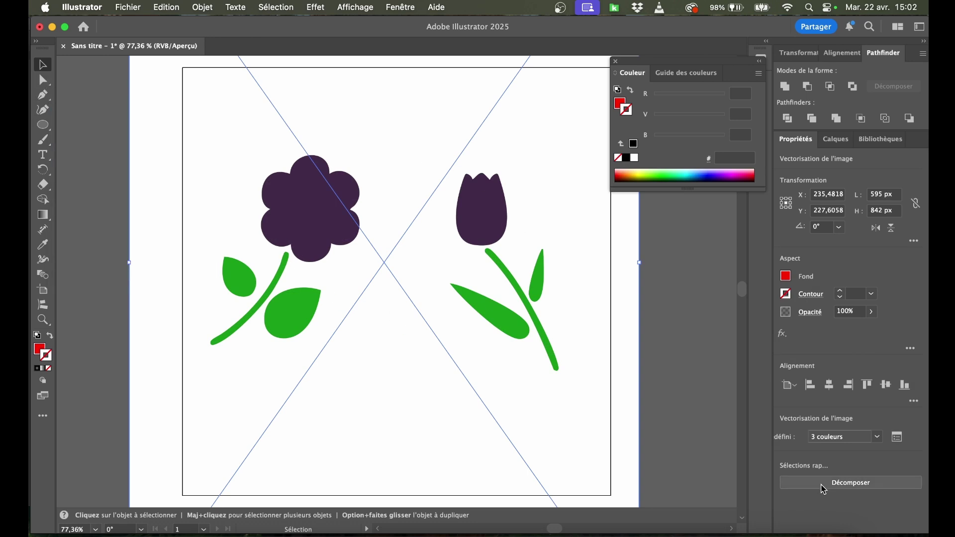
click(850, 483)
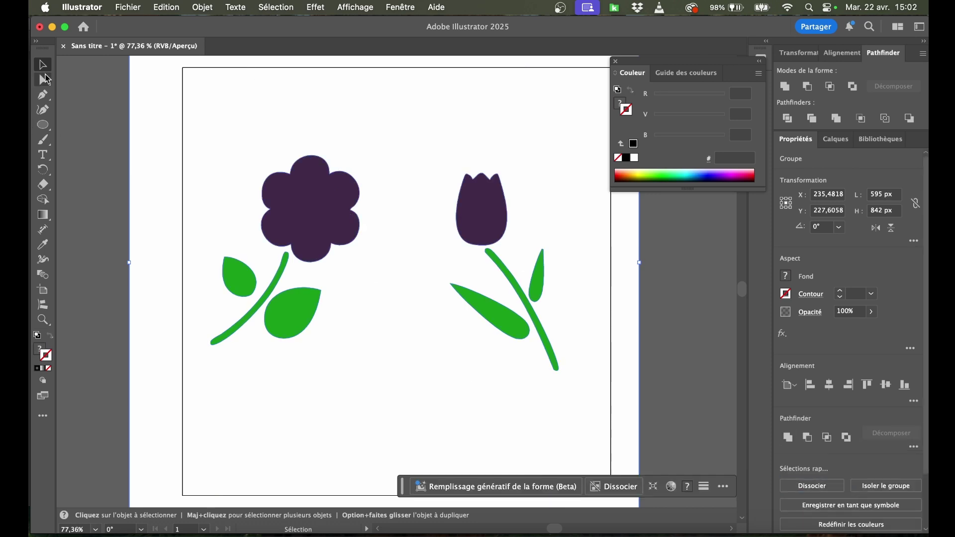
- Try to delete the white background with the Selection tool, and undo the deletion
click(99, 113)
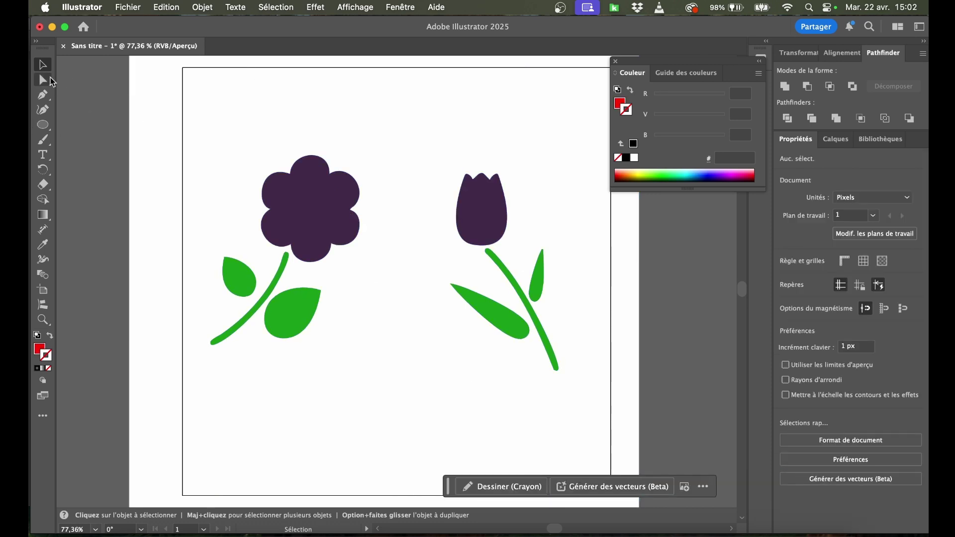
click(225, 111)
key(Delete)
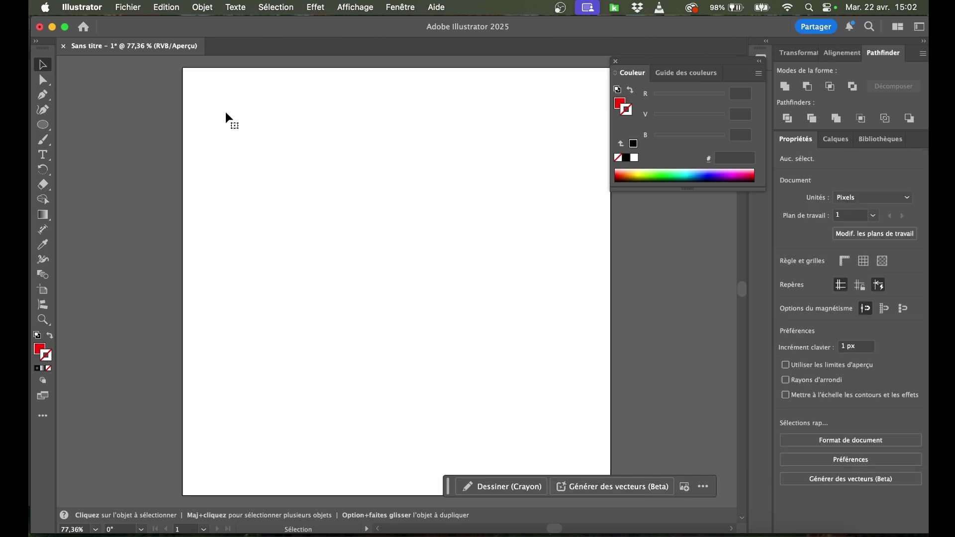
key(super+z)
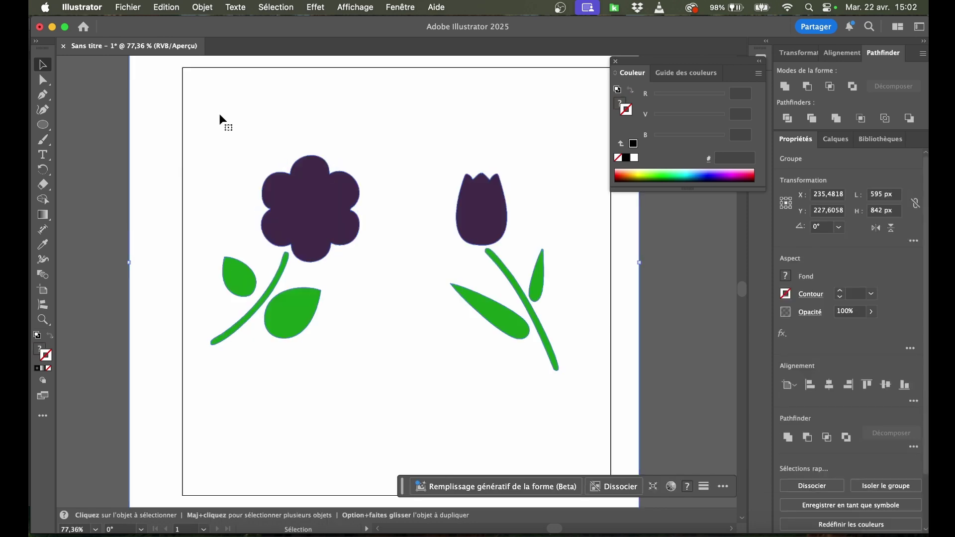
- Delete only the white background path of the tracing, using the Direct Selection tool
click(44, 80)
click(122, 156)
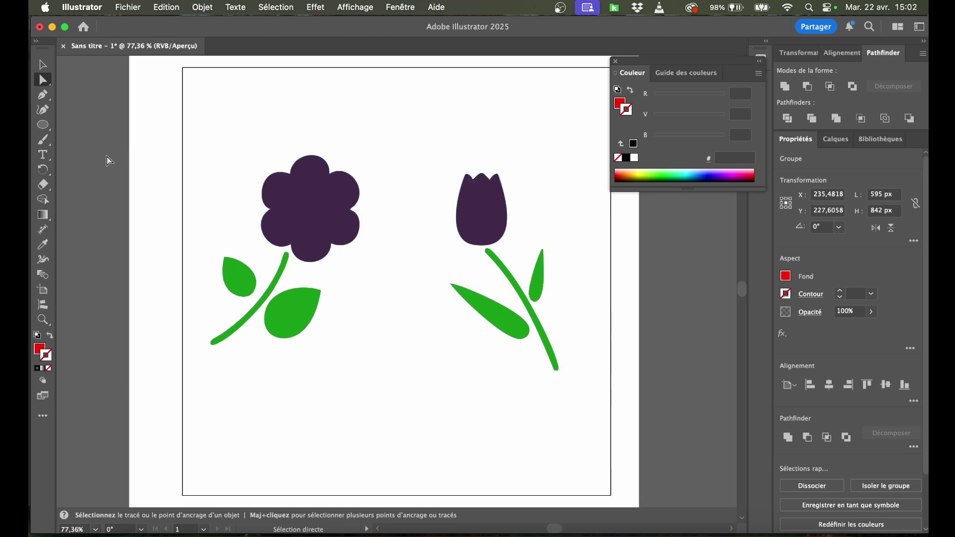
click(181, 137)
key(Delete)
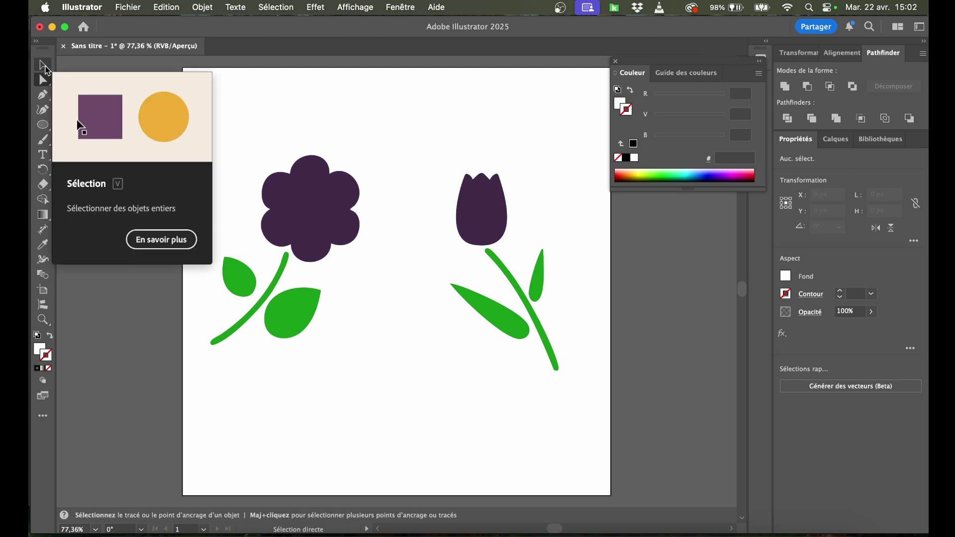
- Move the traced flowers group to about X 245 px, Y 212 px on the artboard
click(45, 67)
drag(309, 199, 329, 204)
- Select a single anchor point on the violet flower head, and reselect the whole flowers group
click(43, 81)
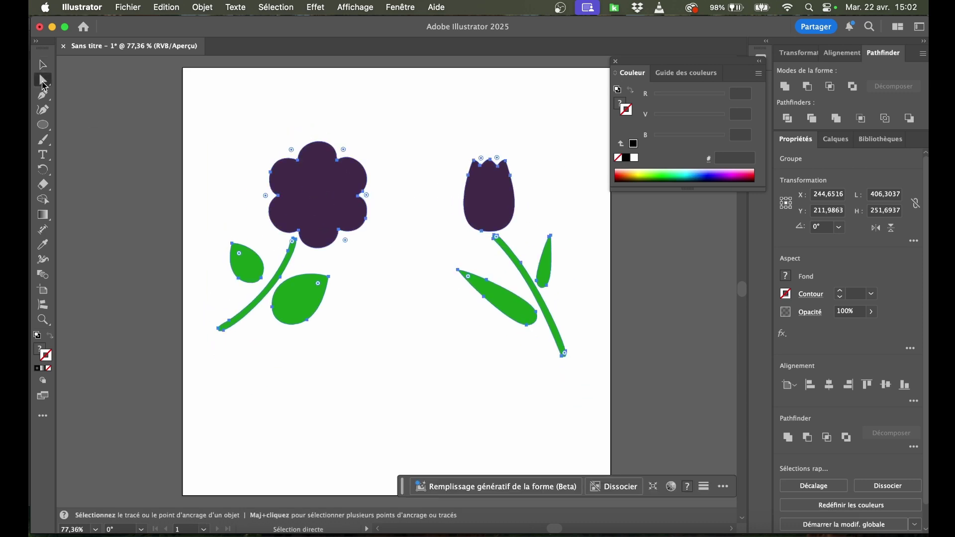
click(300, 163)
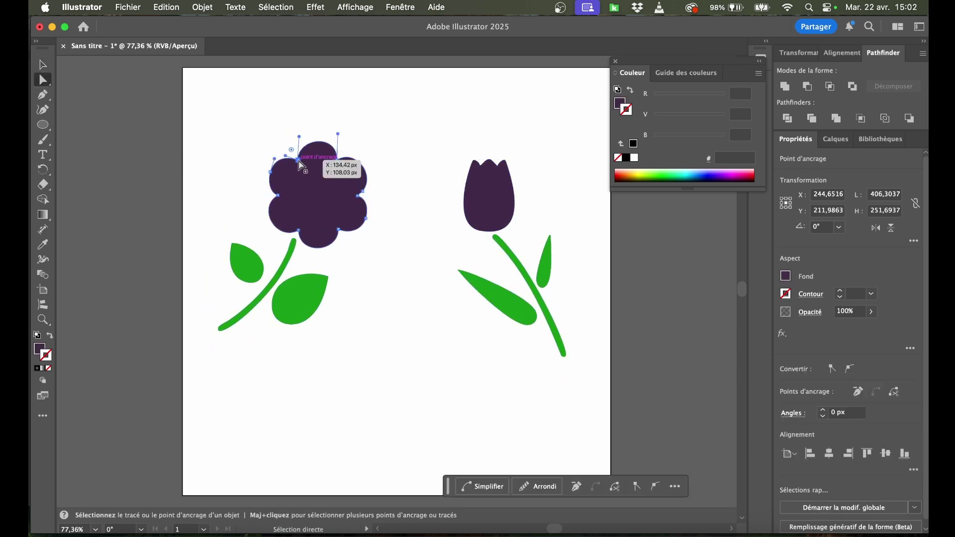
mouse_move(301, 162)
mouse_down()
mouse_move(315, 176)
mouse_move(312, 151)
mouse_move(311, 174)
mouse_move(320, 159)
mouse_move(314, 183)
mouse_move(308, 161)
mouse_up()
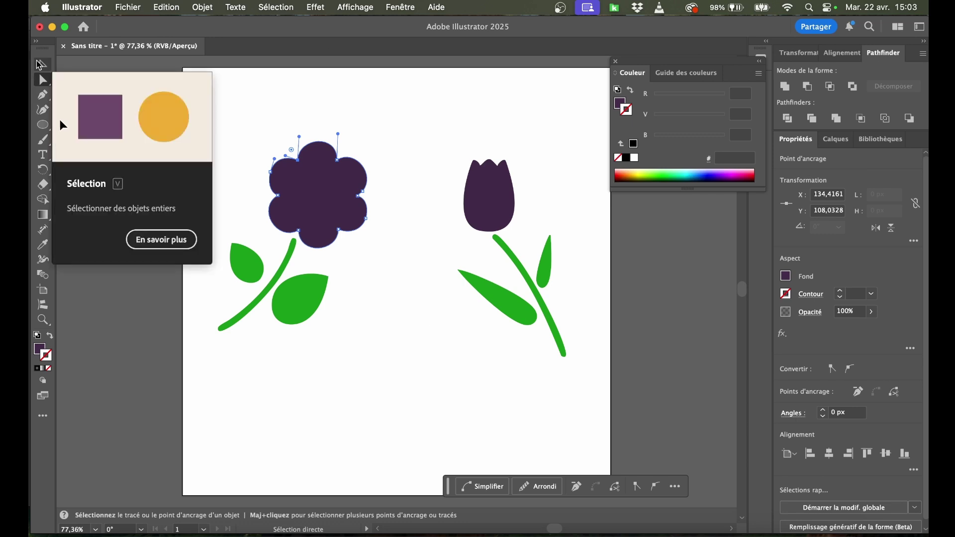
key(v)
click(225, 129)
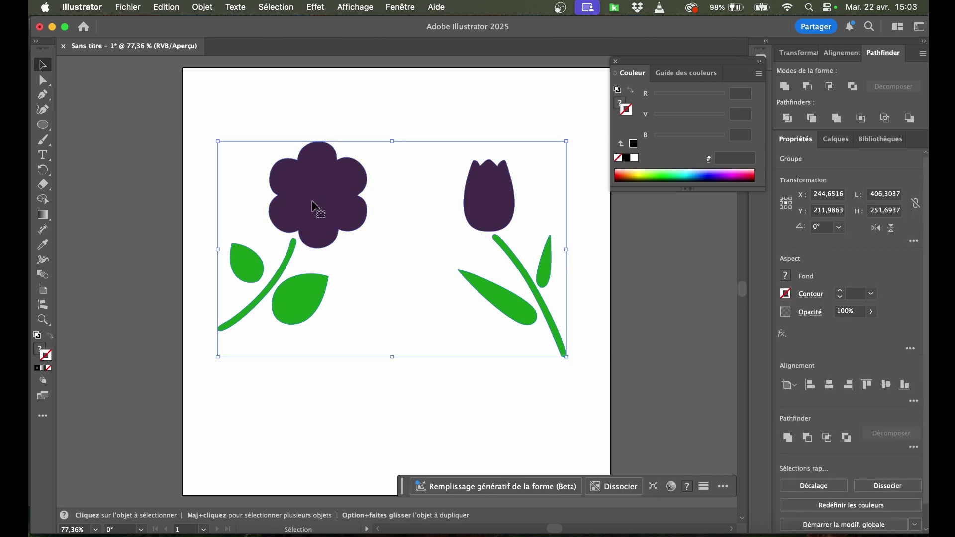
- Select only the six-petalled violet flower head and fill it with a linear gradient
click(43, 80)
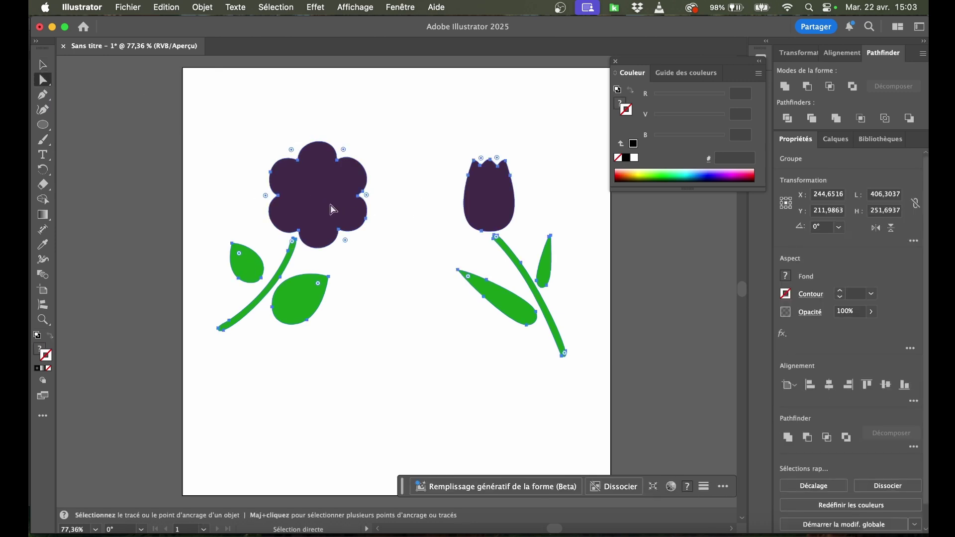
click(357, 214)
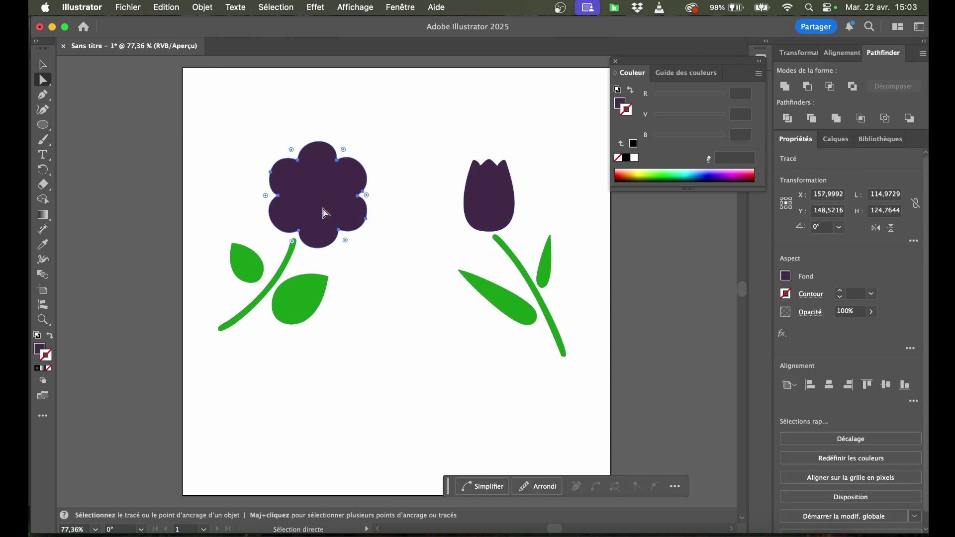
click(41, 351)
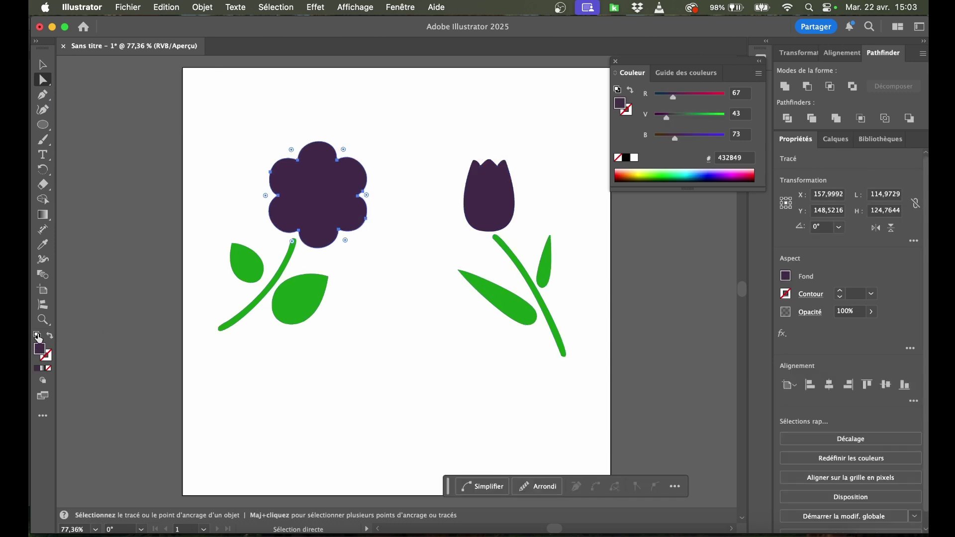
click(43, 214)
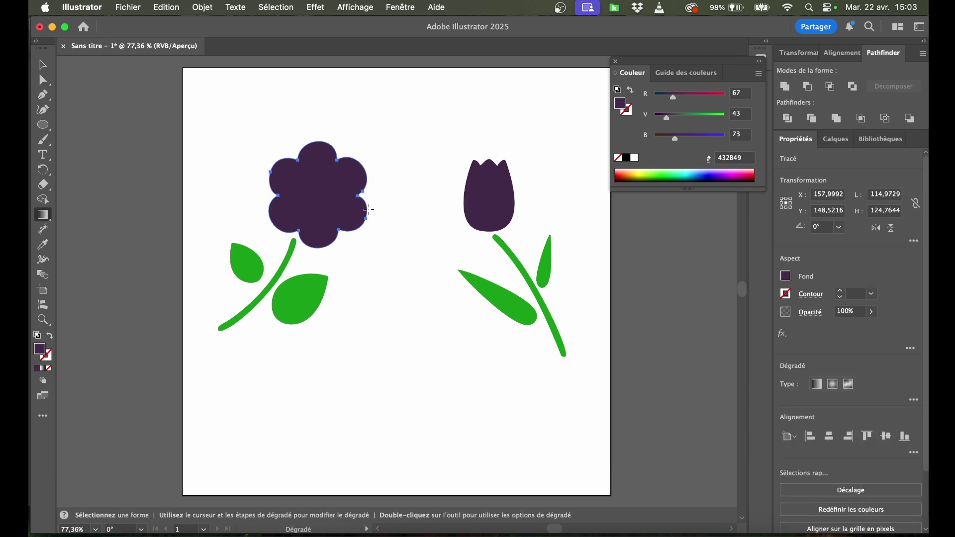
click(322, 202)
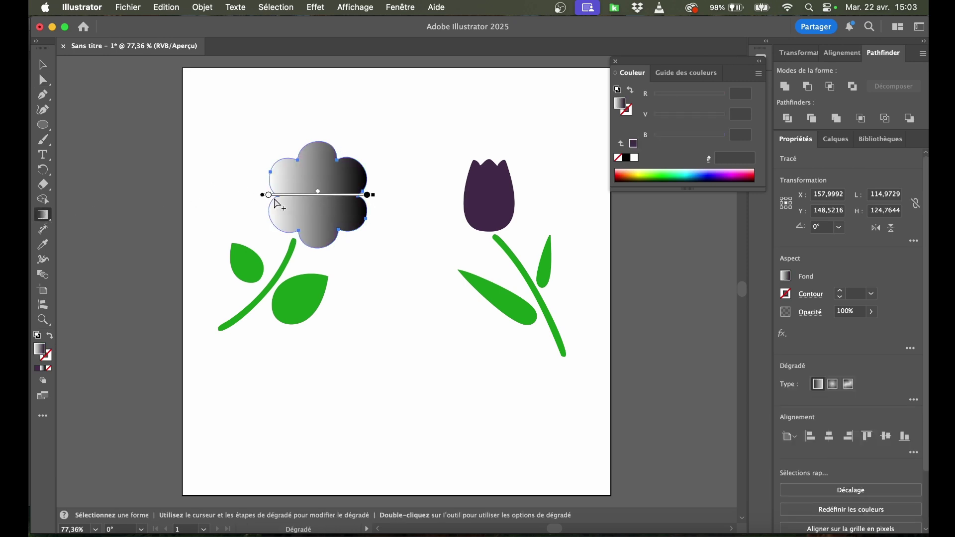
- Colour the flower gradient's start stop teal 00A2A0 and its end stop violet B500D0, and deselect the flower
click(268, 194)
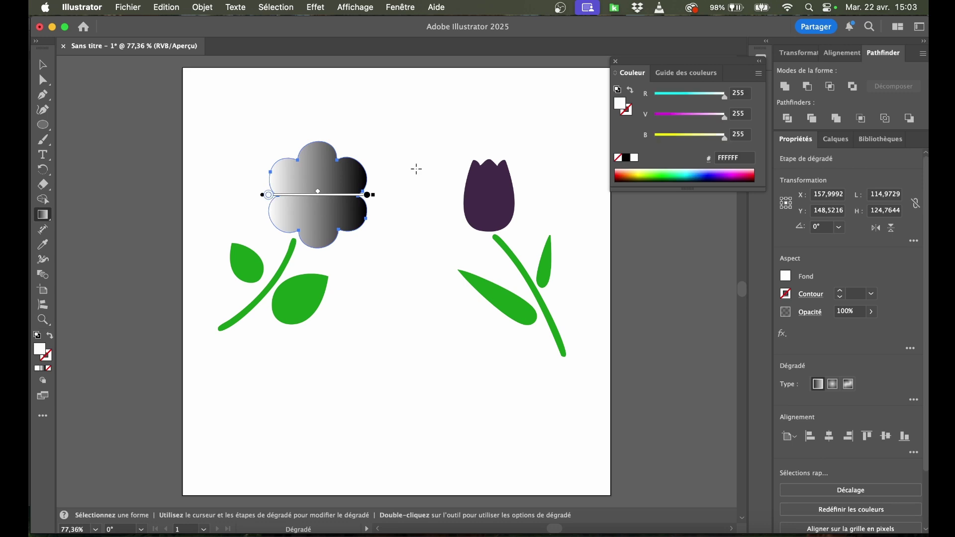
click(689, 172)
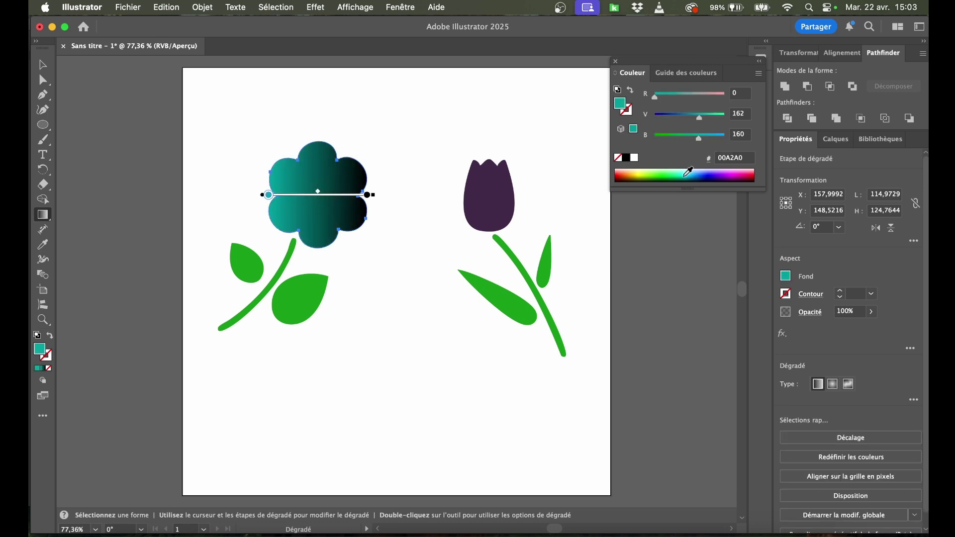
click(367, 194)
click(723, 178)
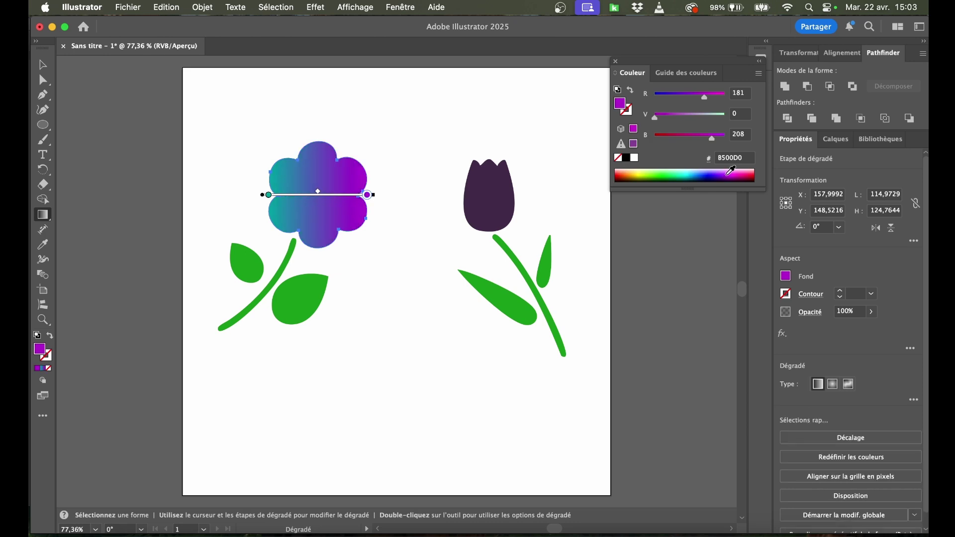
click(42, 61)
click(293, 341)
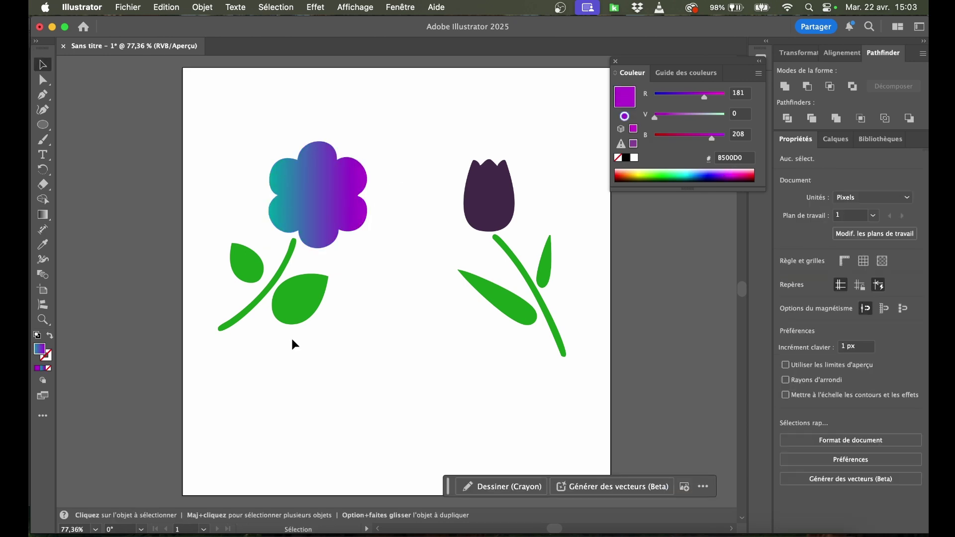